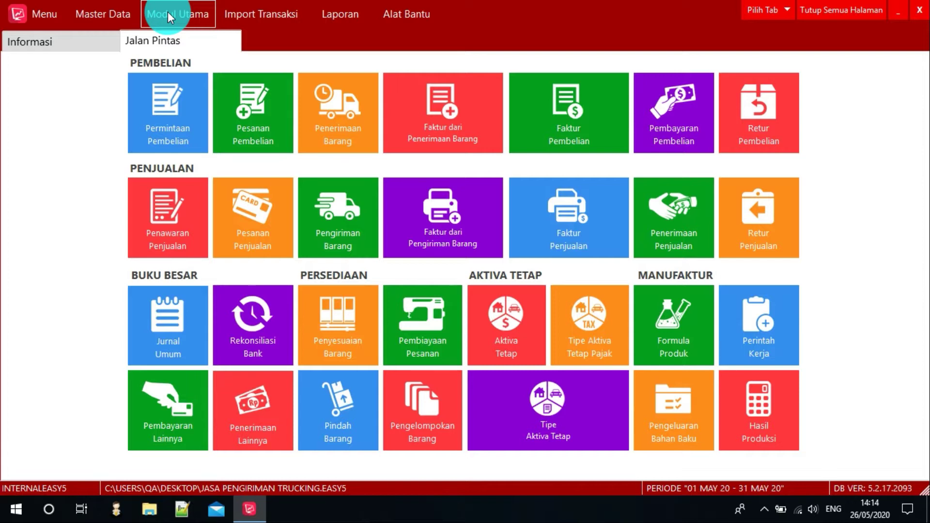
Open the Daftar Akun list of Buku Besar and look through the accounts down to Biaya Dibayar Dimuka.
{"action": "left_click", "coordinate": [168, 12]}
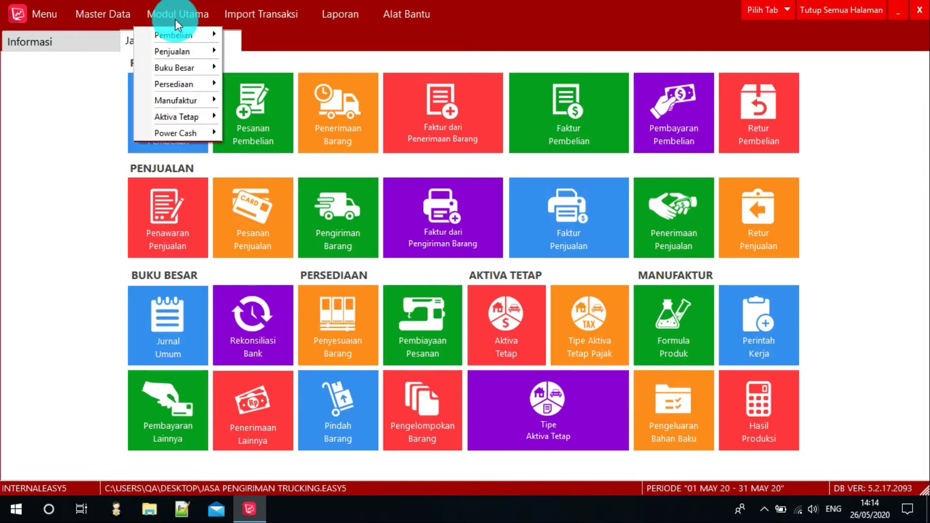
{"action": "mouse_move", "coordinate": [182, 72]}
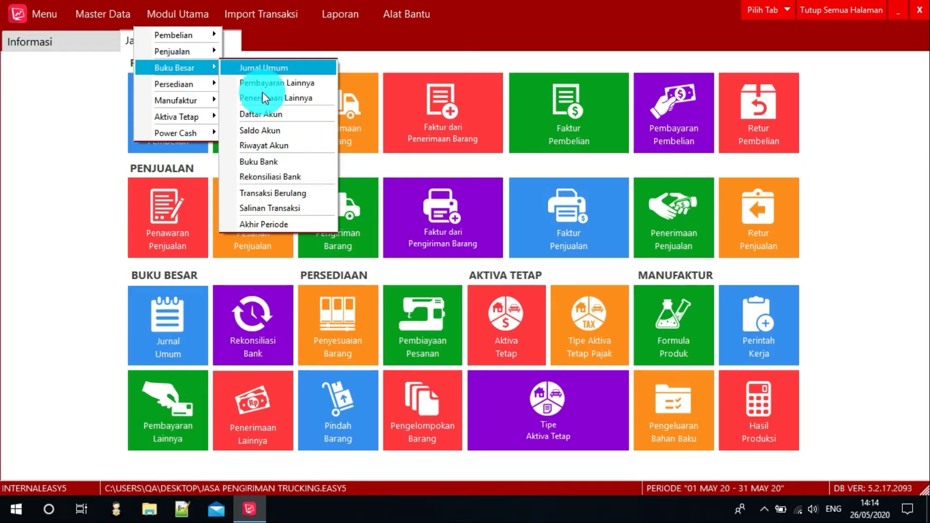
{"action": "left_click", "coordinate": [260, 115]}
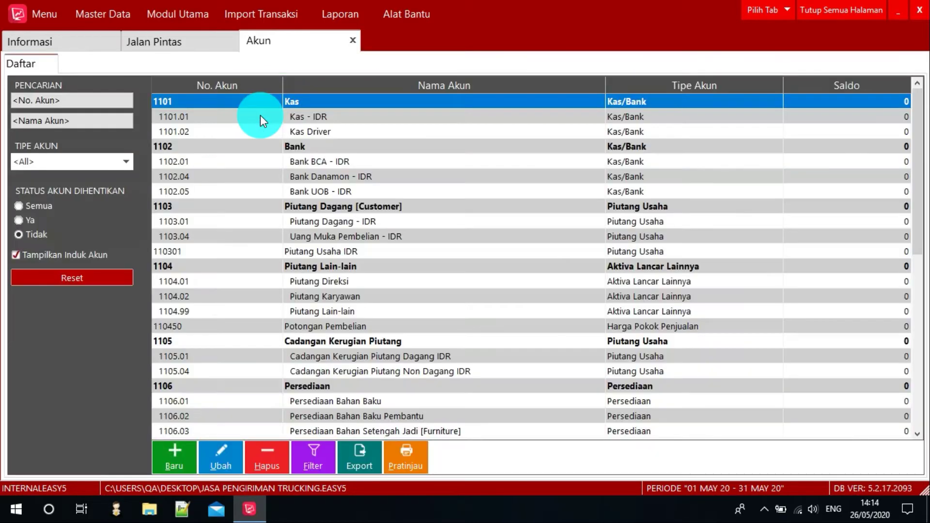
{"action": "left_click", "coordinate": [383, 242]}
{"action": "key", "text": "Down"}
{"action": "key", "text": "Down"}
{"action": "key", "text": "Down"}
{"action": "key", "text": "Down"}
{"action": "key", "text": "Down"}
{"action": "key", "text": "Down"}
{"action": "key", "text": "Down"}
{"action": "key", "text": "Down"}
{"action": "key", "text": "Down"}
{"action": "key", "text": "Down"}
{"action": "key", "text": "Down"}
{"action": "key", "text": "Down"}
{"action": "key", "text": "Down"}
{"action": "key", "text": "Down"}
{"action": "key", "text": "Down"}
{"action": "key", "text": "Down"}
{"action": "key", "text": "Down"}
{"action": "key", "text": "Down"}
{"action": "key", "text": "Down"}
{"action": "key", "text": "Down"}
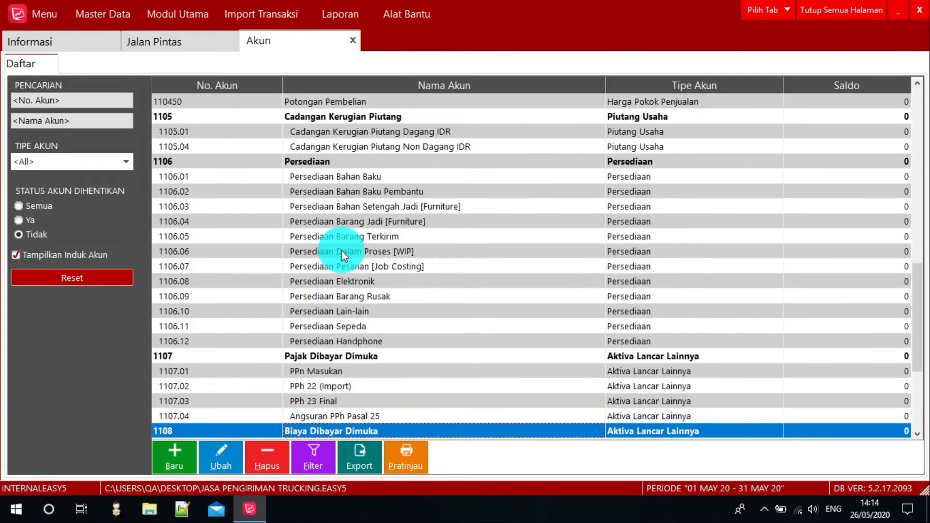
Open the Barang list of Persediaan and examine the Jasa Trucking and Biaya Pengawalan Trucking items.
{"action": "left_click", "coordinate": [167, 14]}
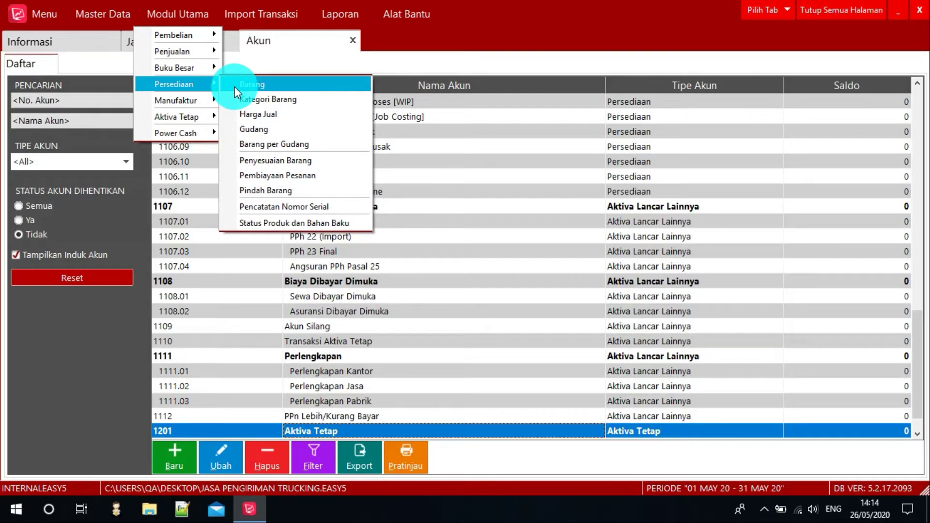
{"action": "left_click", "coordinate": [234, 86]}
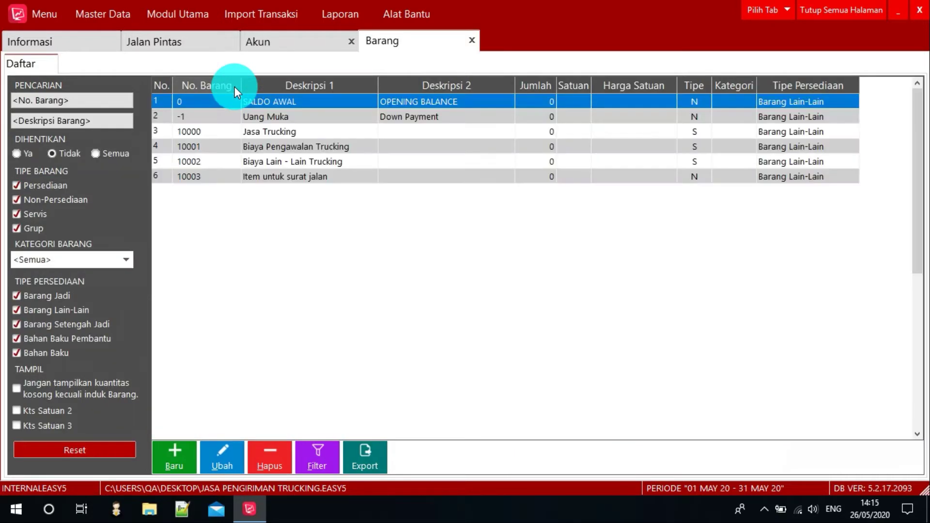
{"action": "left_click", "coordinate": [344, 138]}
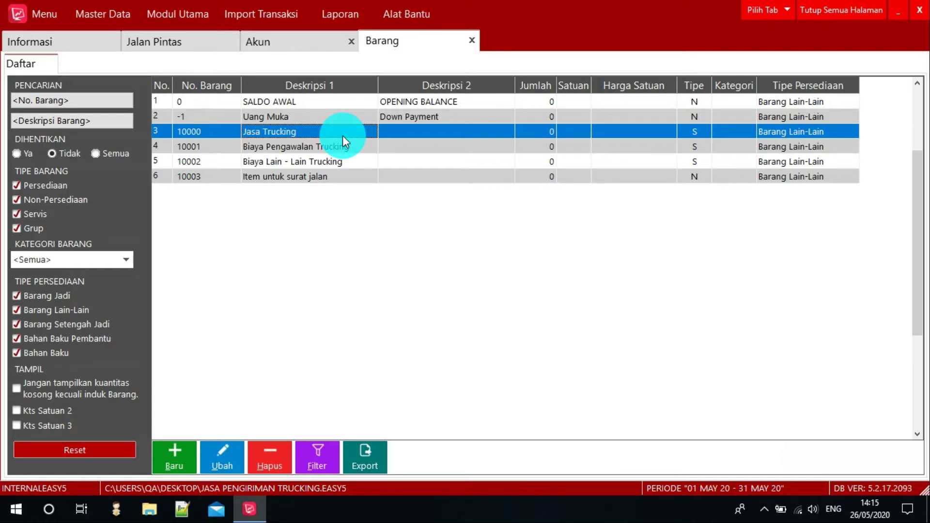
{"action": "left_click", "coordinate": [282, 147]}
{"action": "left_click", "coordinate": [292, 132]}
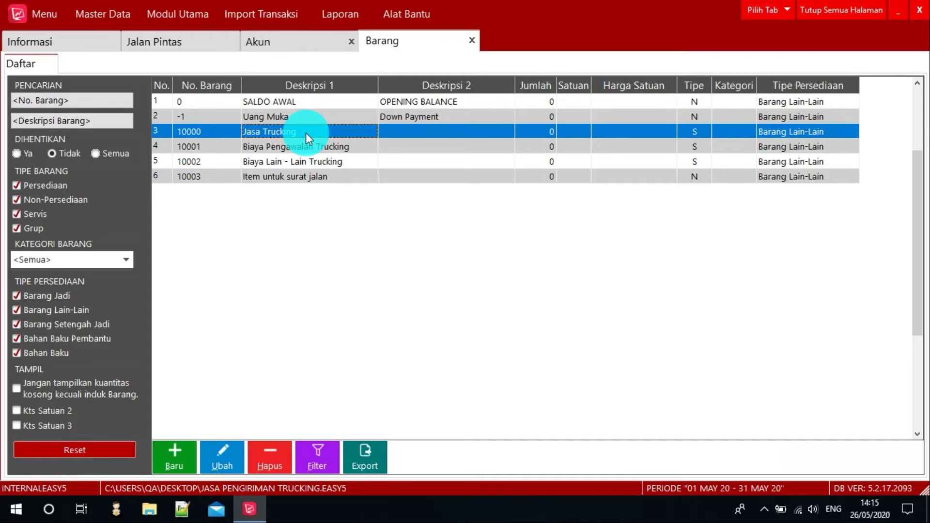
Open the Jasa Trucking item, check the sales account among its standard accounts, and close the record.
{"action": "double_click", "coordinate": [307, 133]}
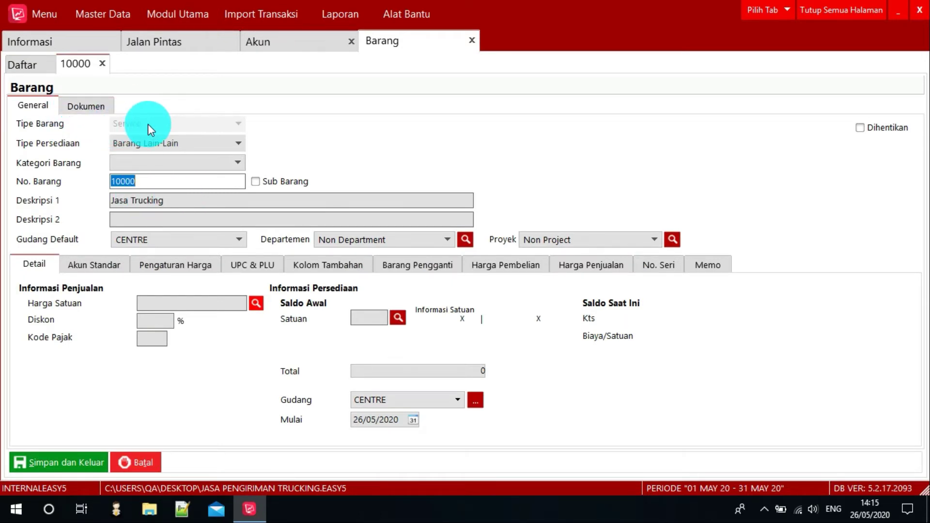
{"action": "left_click", "coordinate": [111, 271]}
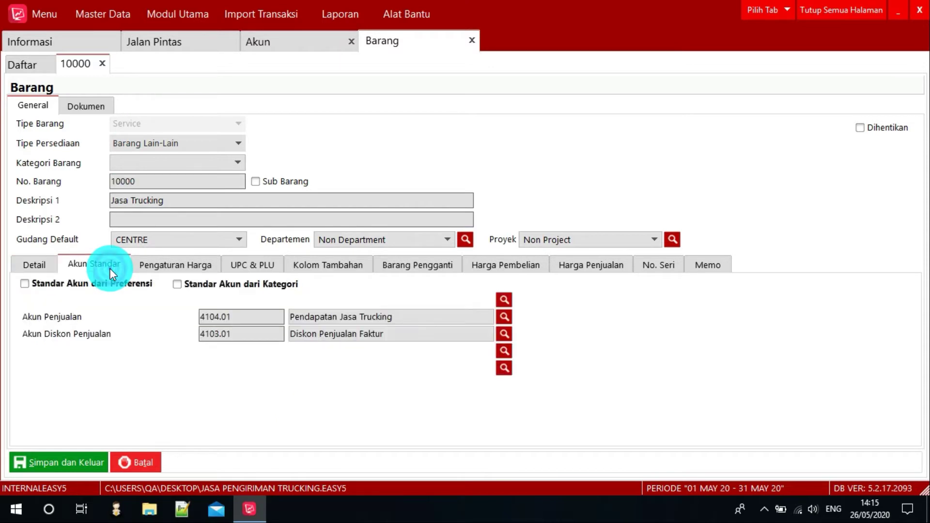
{"action": "left_click", "coordinate": [332, 317]}
{"action": "left_click", "coordinate": [393, 317]}
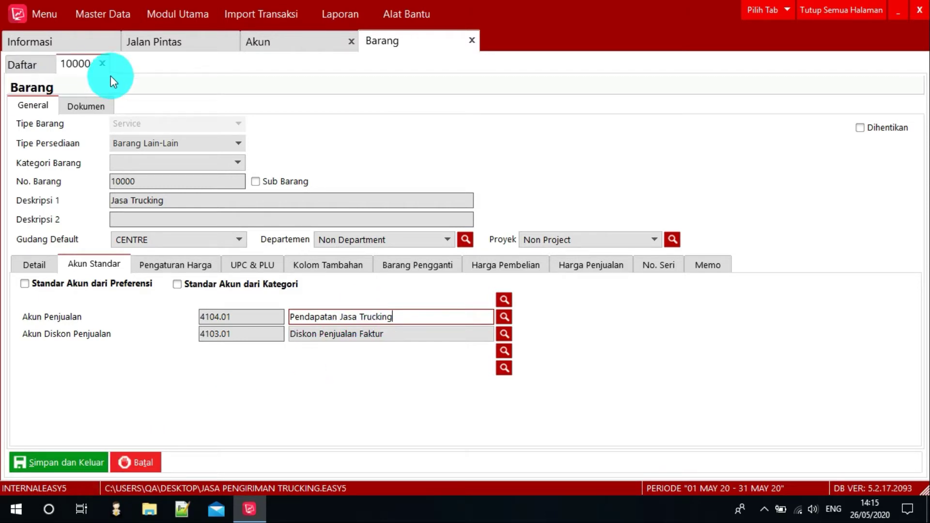
{"action": "left_click", "coordinate": [103, 63]}
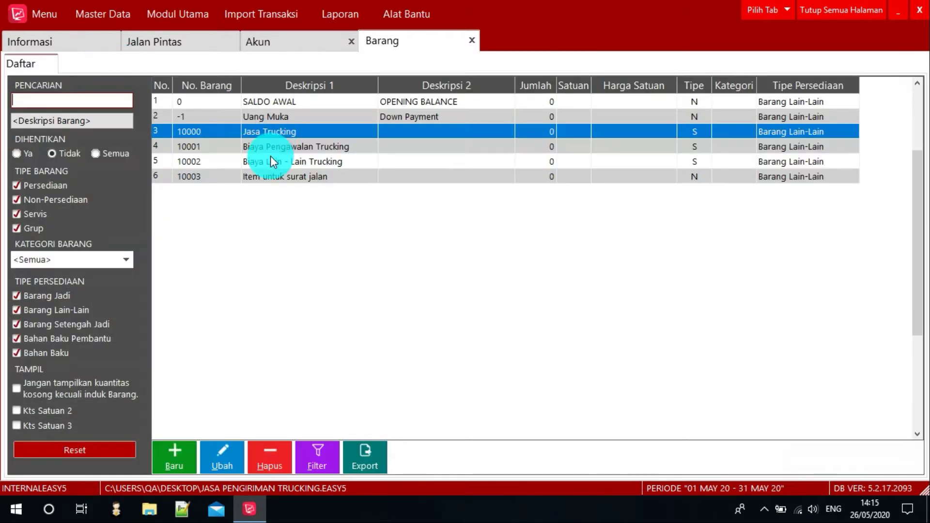
Review the item types of the trucking service items and Item untuk surat jalan, and close the Barang list.
{"action": "left_click", "coordinate": [267, 147]}
{"action": "left_click", "coordinate": [272, 159]}
{"action": "left_click", "coordinate": [272, 132]}
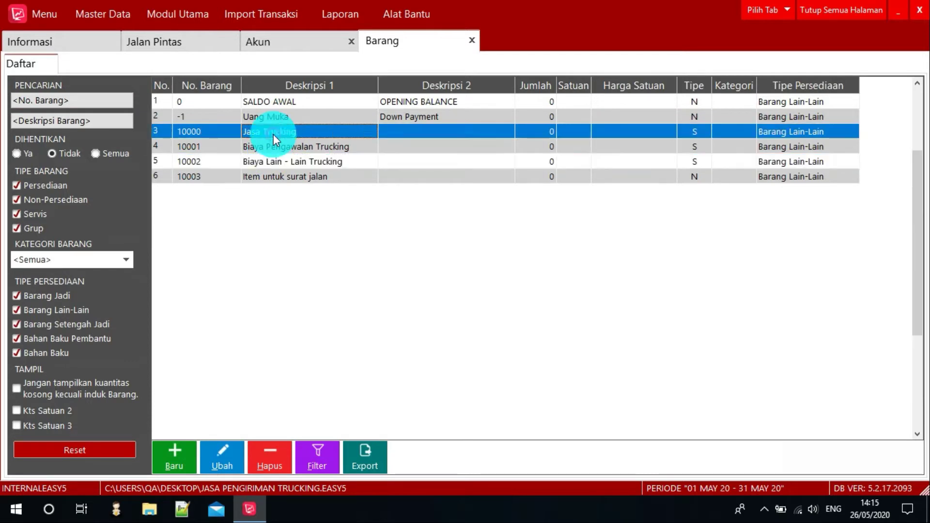
{"action": "left_click", "coordinate": [271, 147]}
{"action": "left_click", "coordinate": [272, 162]}
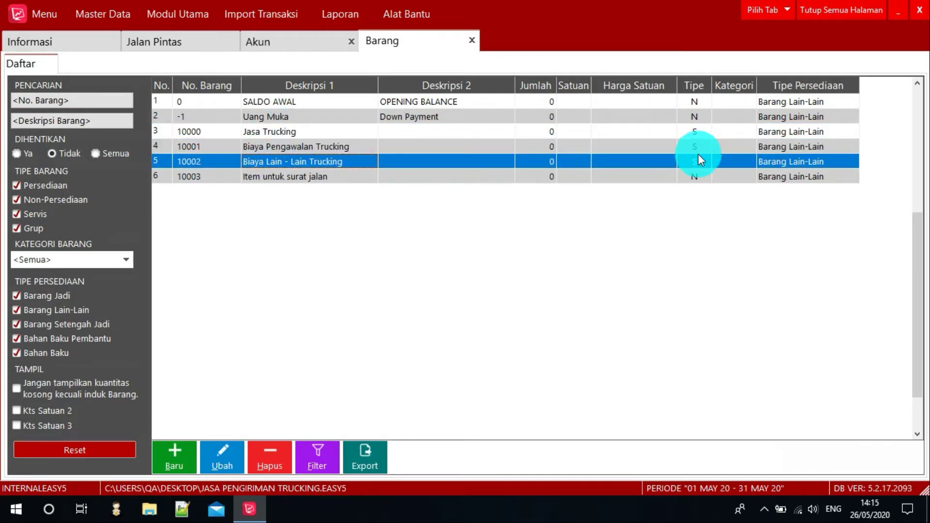
{"action": "left_click", "coordinate": [288, 175]}
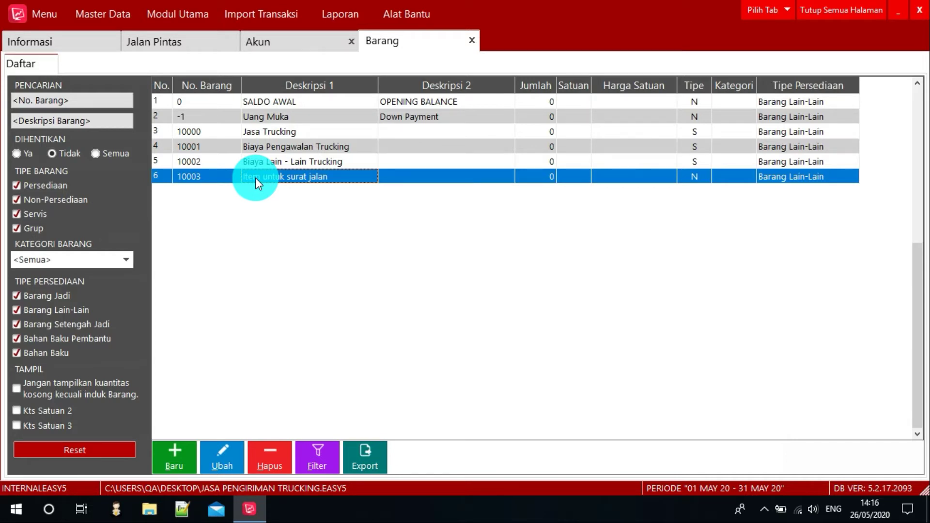
{"action": "left_click", "coordinate": [471, 42]}
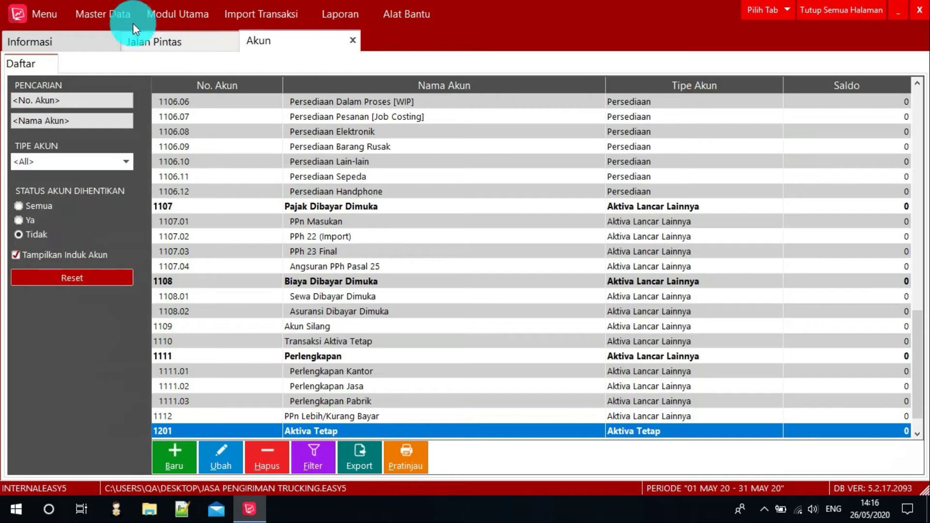
View the Pemasok and Pelanggan master lists, and close them together with the Akun list.
{"action": "left_click", "coordinate": [120, 17]}
{"action": "left_click", "coordinate": [126, 96]}
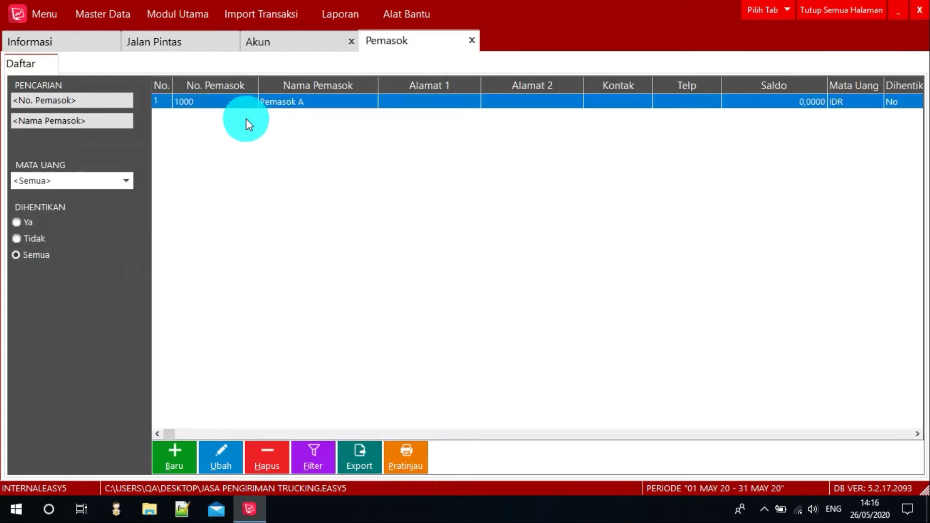
{"action": "left_click", "coordinate": [101, 11]}
{"action": "left_click", "coordinate": [107, 83]}
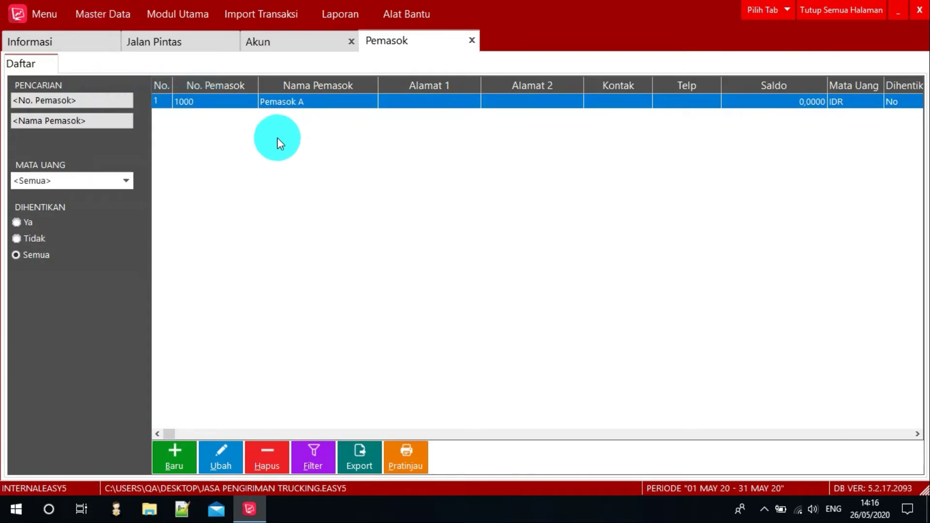
{"action": "left_click", "coordinate": [590, 41]}
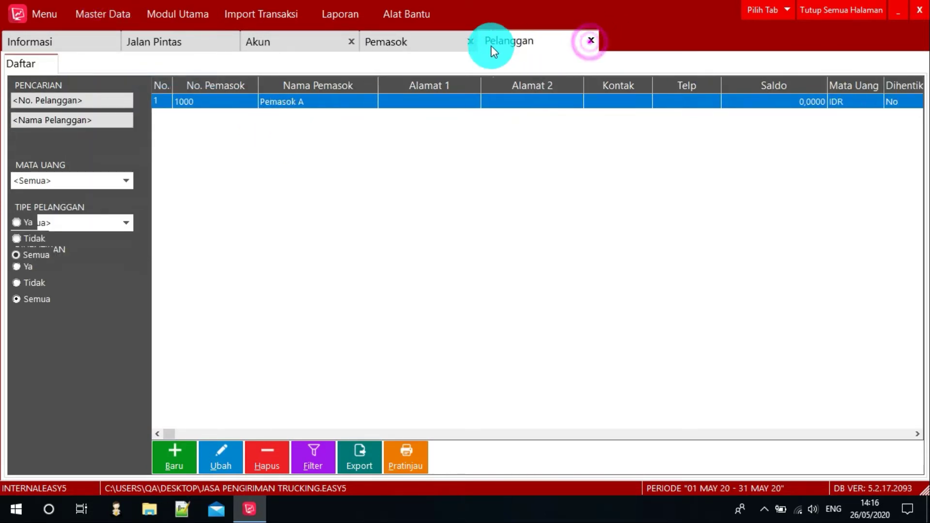
{"action": "left_click", "coordinate": [471, 42]}
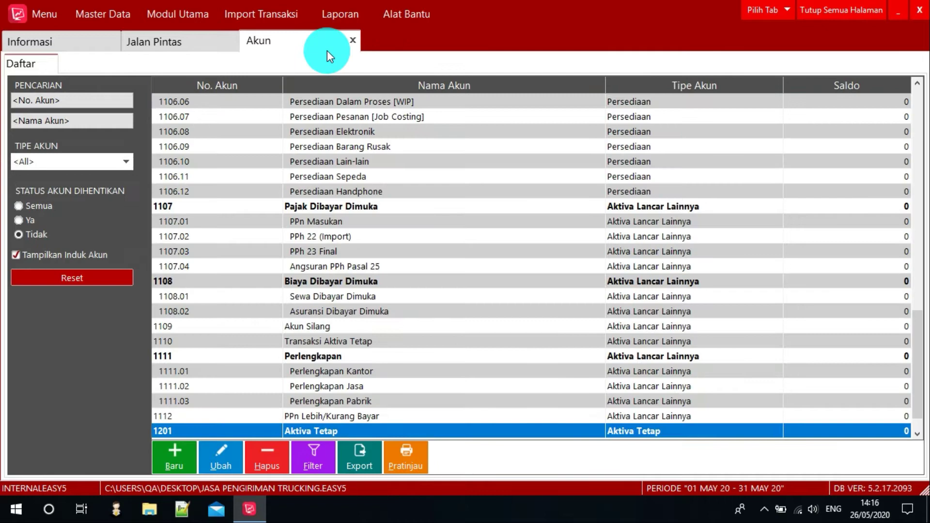
{"action": "left_click", "coordinate": [353, 40]}
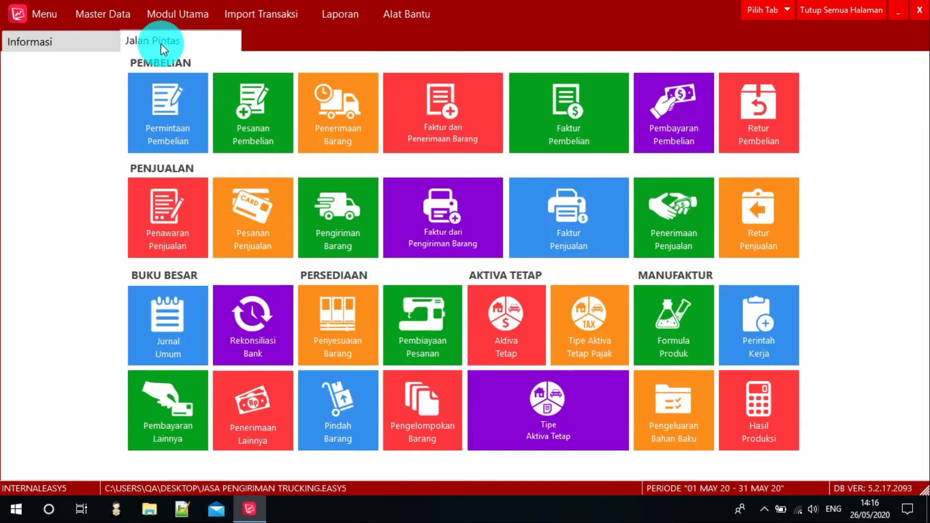
Open the Jasa Pengiriman master list and review the Truk Engkel, Truk Fuso and Truk Tronton entries.
{"action": "left_click", "coordinate": [110, 12]}
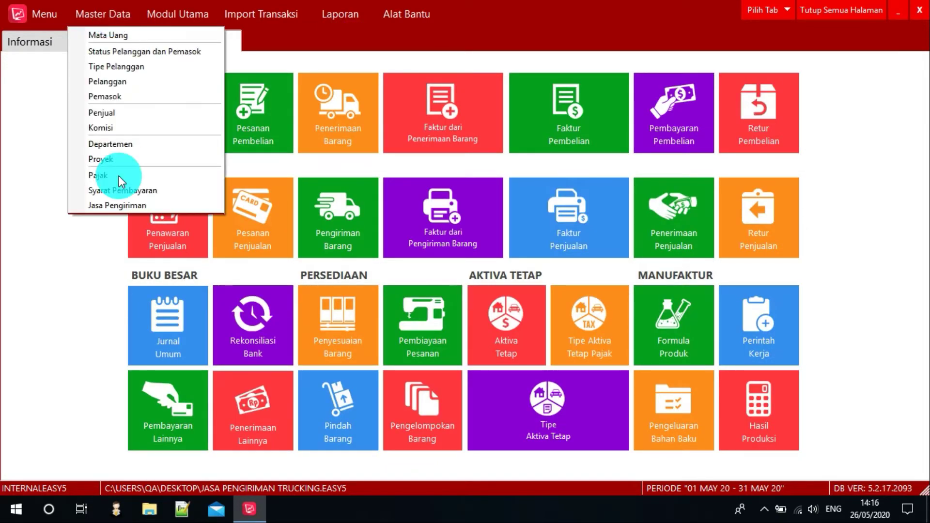
{"action": "left_click", "coordinate": [120, 206]}
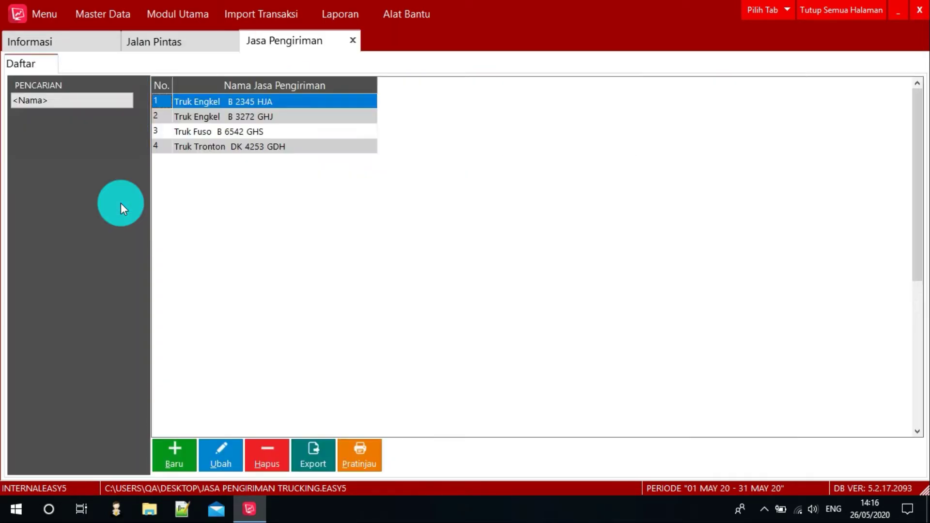
{"action": "left_click", "coordinate": [230, 118]}
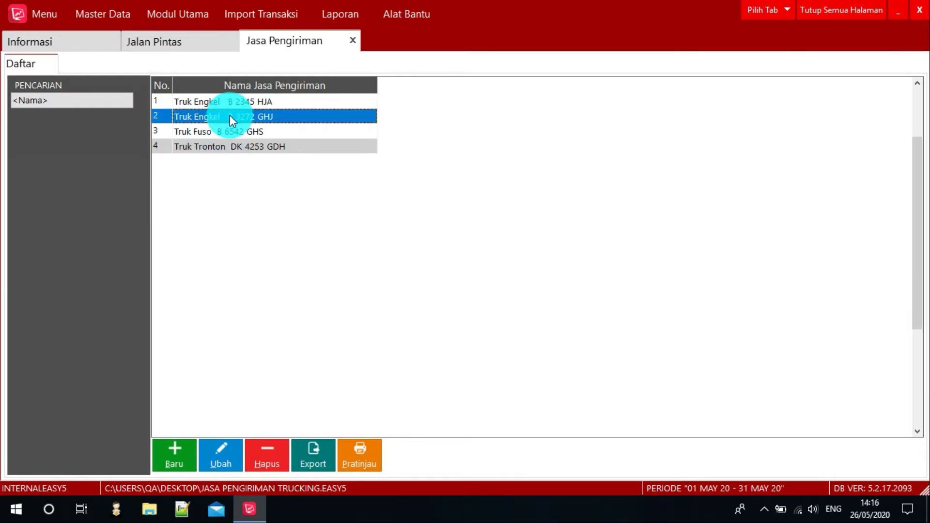
{"action": "left_click", "coordinate": [242, 100]}
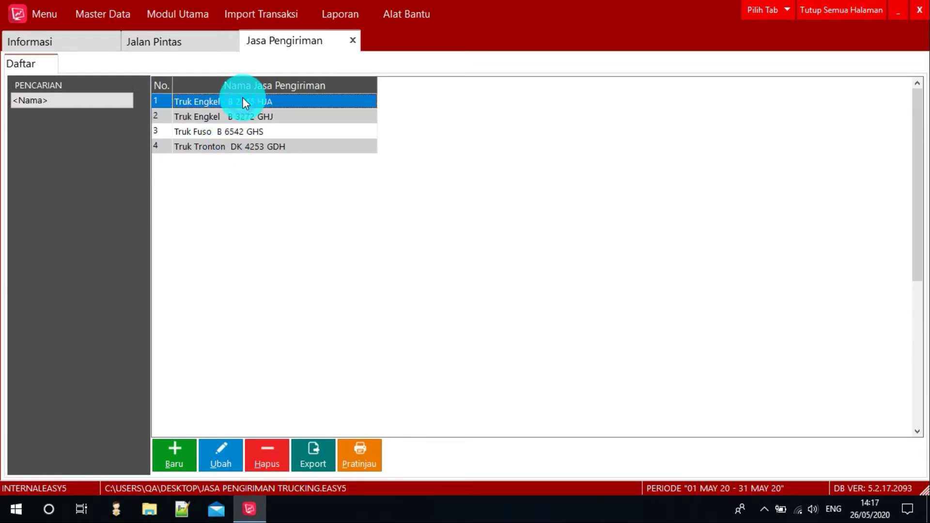
{"action": "left_click", "coordinate": [269, 115]}
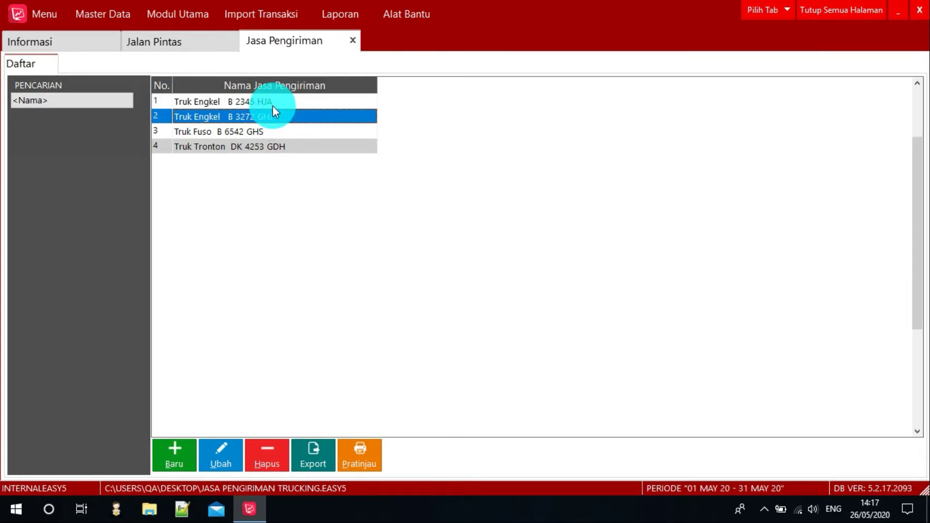
{"action": "left_click", "coordinate": [273, 105]}
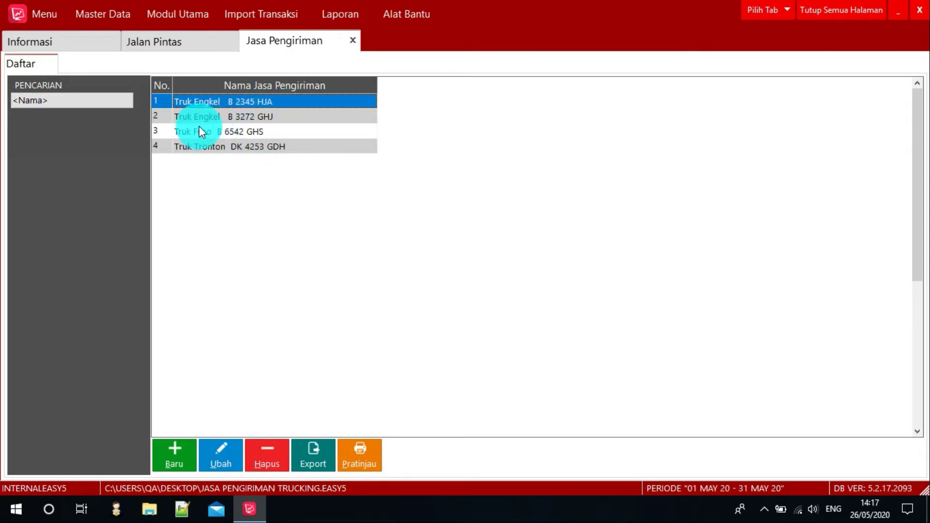
{"action": "left_click", "coordinate": [216, 148]}
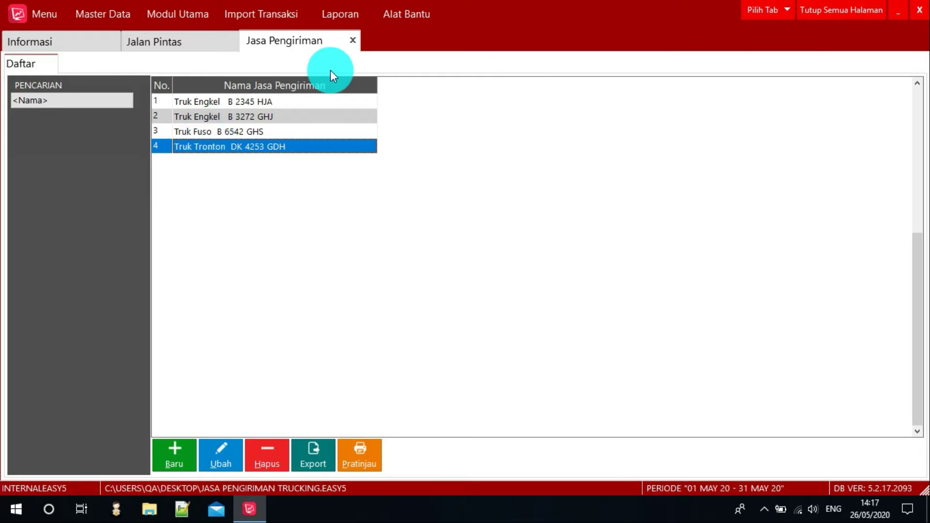
Open the Proyek master list, examine the truck projects such as Truk Engkel, and close the list.
{"action": "left_click", "coordinate": [107, 13]}
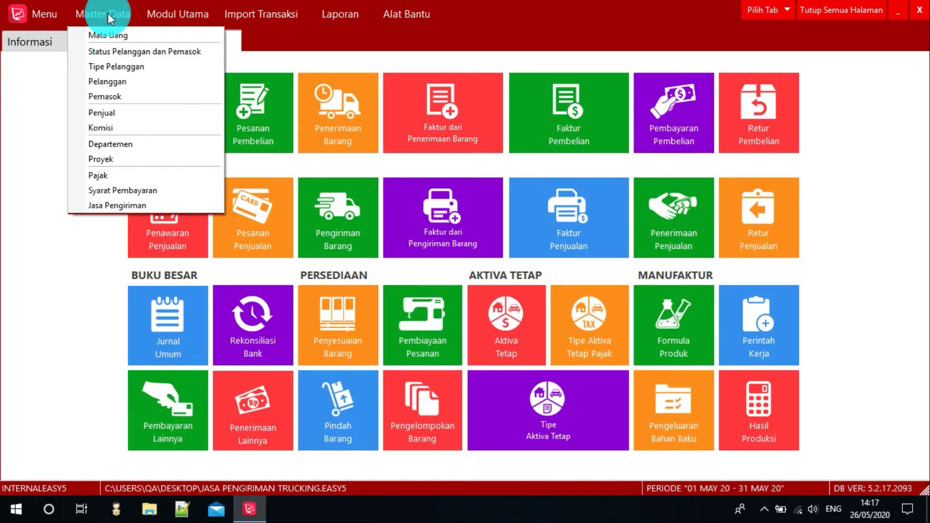
{"action": "left_click", "coordinate": [112, 159]}
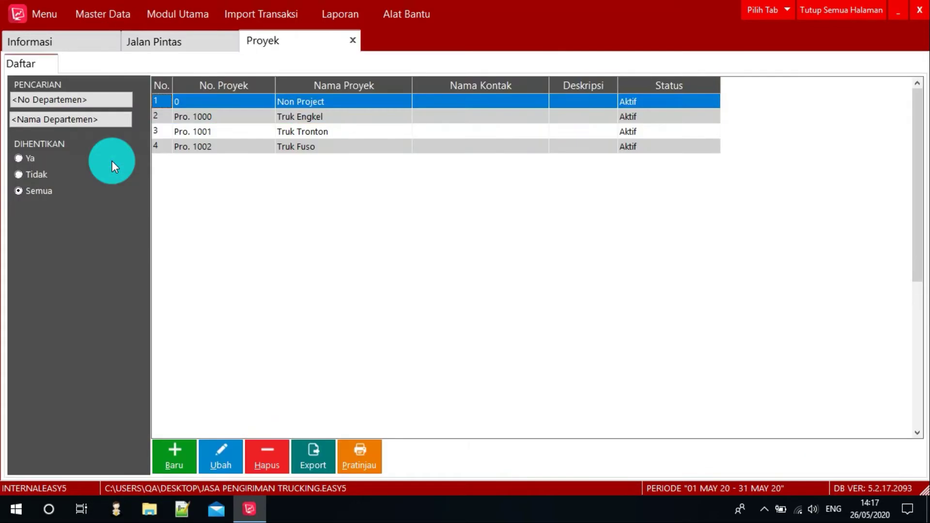
{"action": "left_click", "coordinate": [217, 117]}
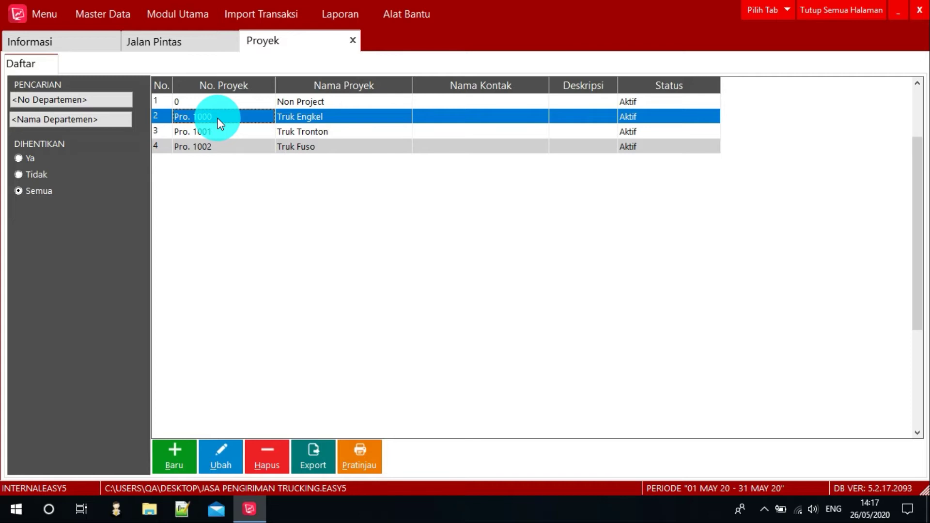
{"action": "left_click", "coordinate": [351, 40]}
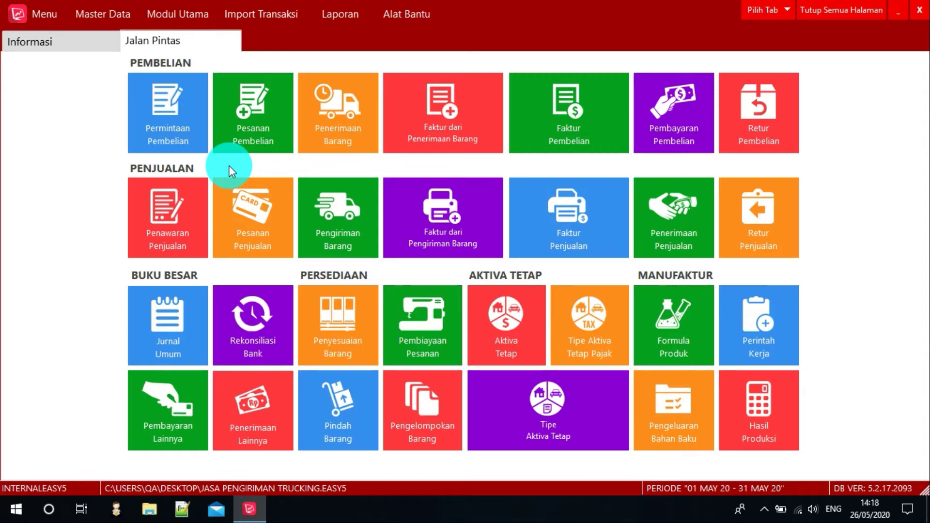
Start a new Pesanan Penjualan with Pelanggan A as the customer.
{"action": "left_click", "coordinate": [257, 228]}
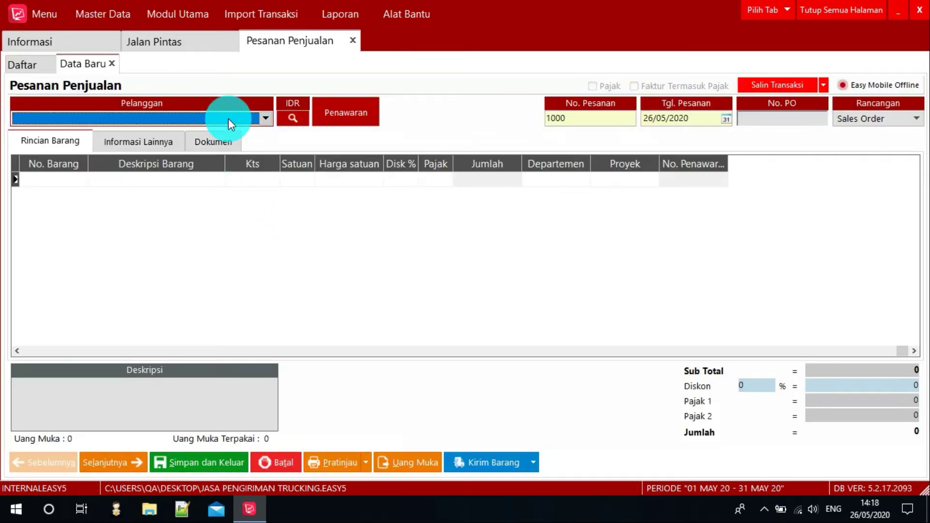
{"action": "left_click", "coordinate": [229, 118]}
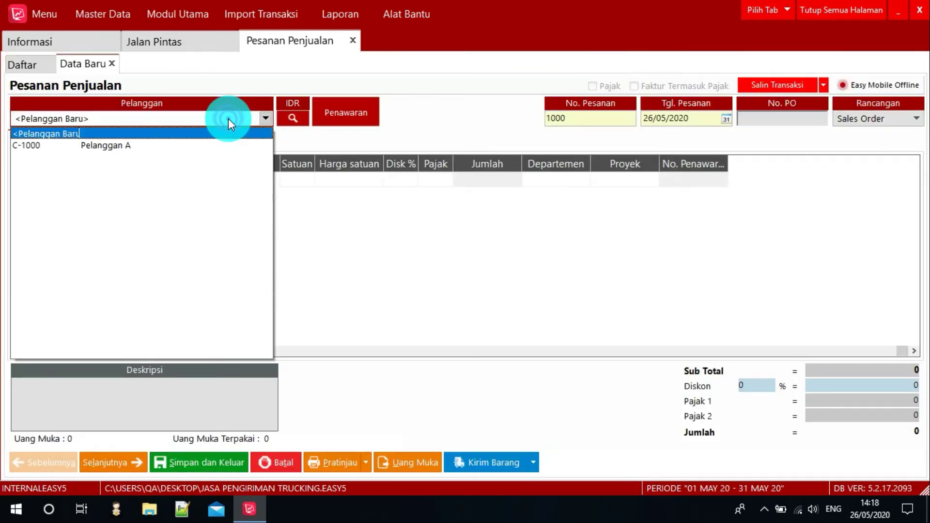
{"action": "left_click", "coordinate": [101, 145]}
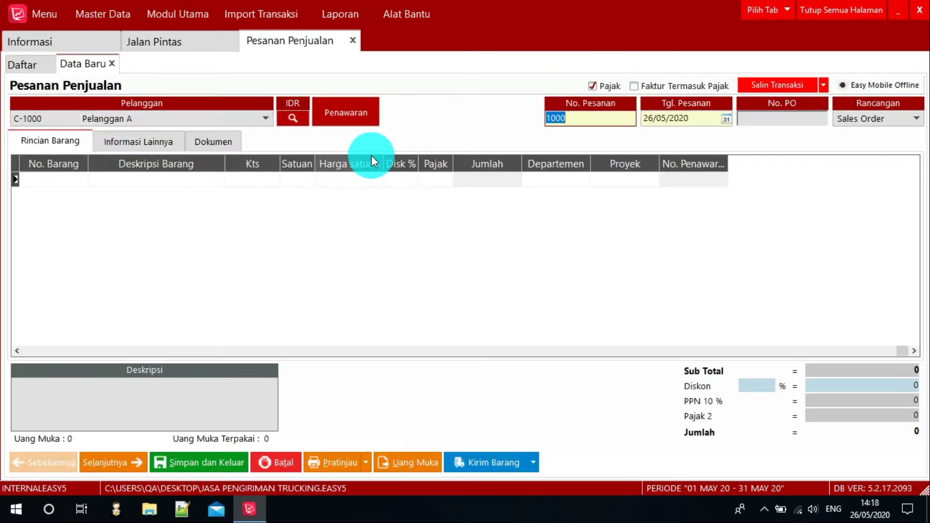
Add item 10000 Jasa Trucking as the order's first line with a unit price of 1,000,000.
{"action": "left_click", "coordinate": [564, 125]}
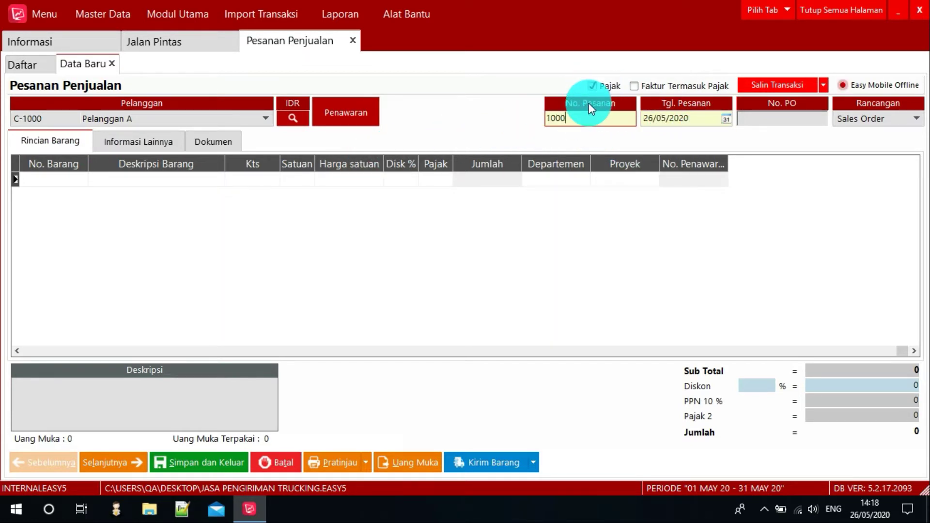
{"action": "left_click", "coordinate": [799, 123]}
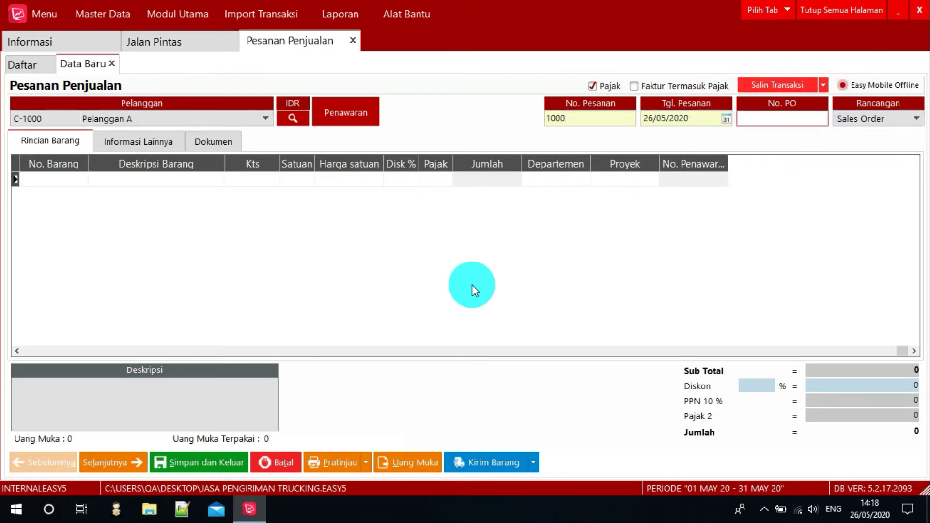
{"action": "left_click", "coordinate": [49, 184]}
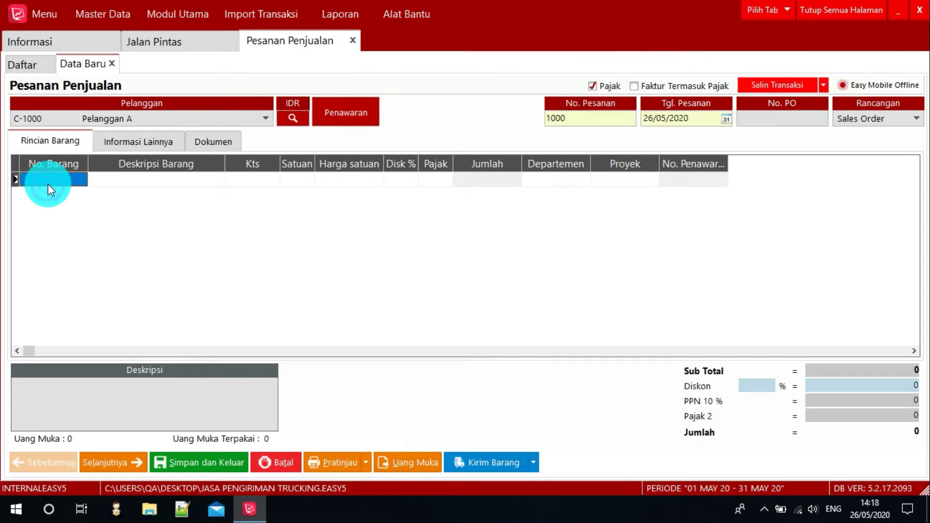
{"action": "double_click", "coordinate": [66, 180]}
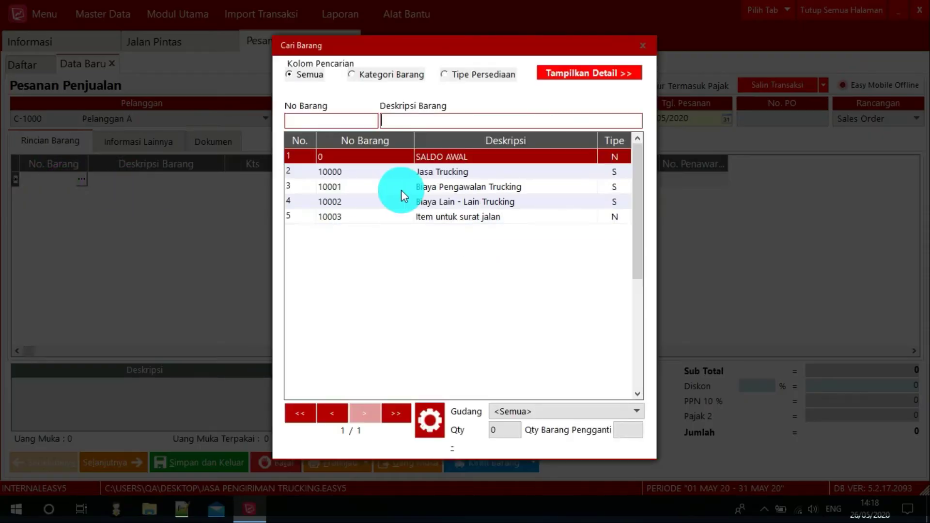
{"action": "double_click", "coordinate": [429, 173]}
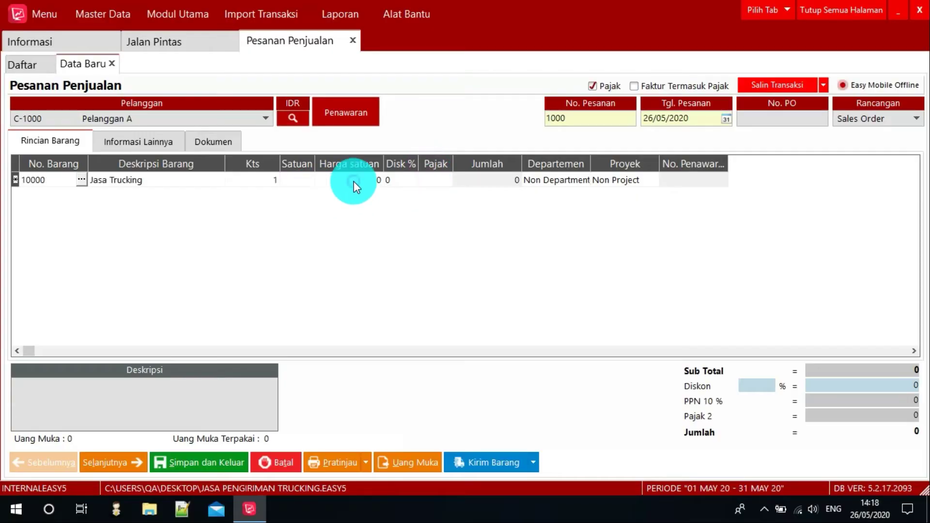
{"action": "left_click", "coordinate": [353, 180]}
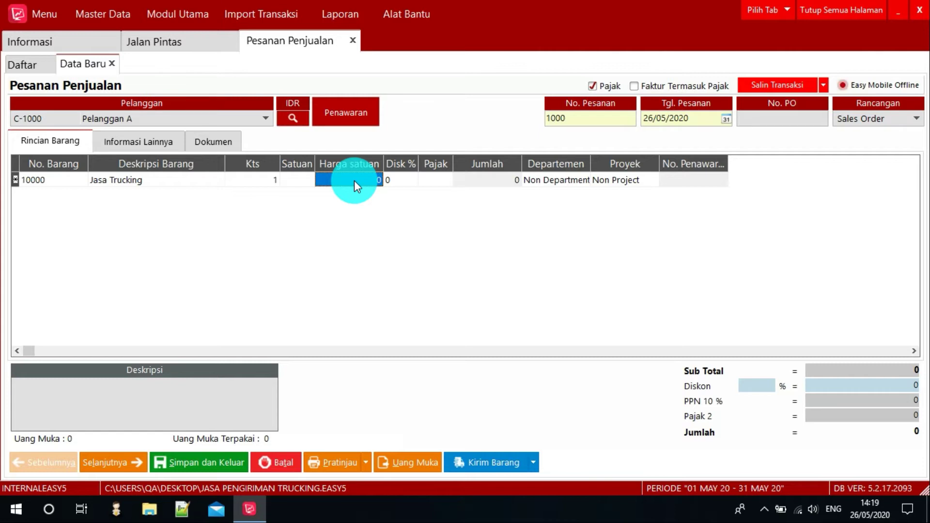
{"action": "type", "text": "1"}
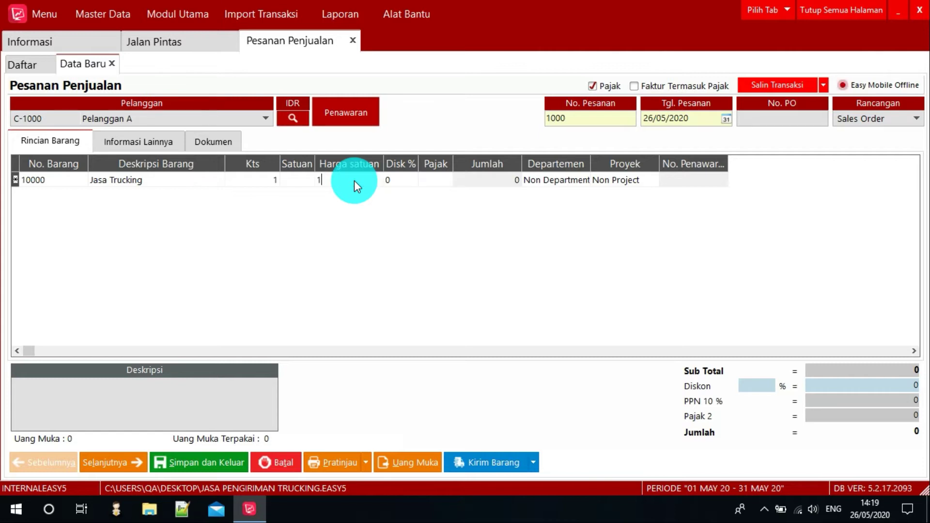
{"action": "type", "text": "000000"}
{"action": "key", "text": "Return"}
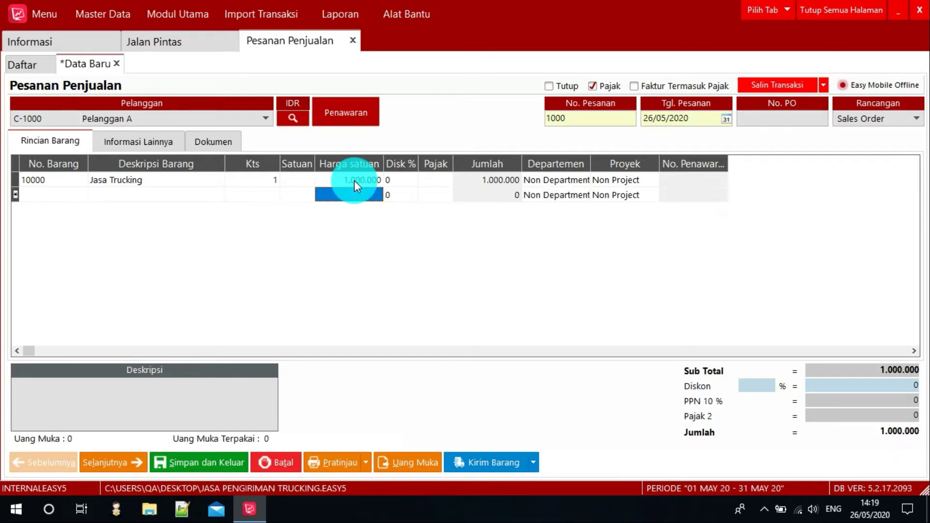
Add item 10001 Biaya Pengawalan Trucking as the second order line with a unit price of 200,000.
{"action": "double_click", "coordinate": [60, 197]}
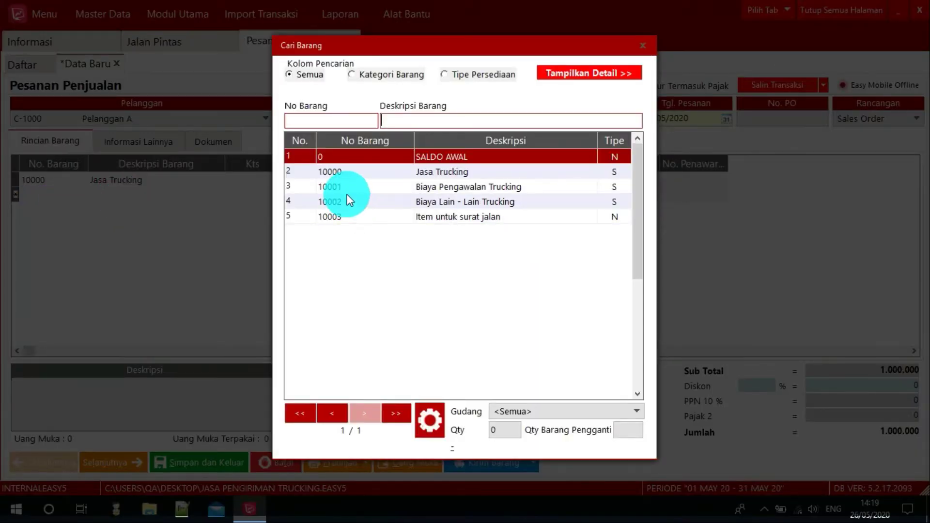
{"action": "left_click", "coordinate": [401, 189]}
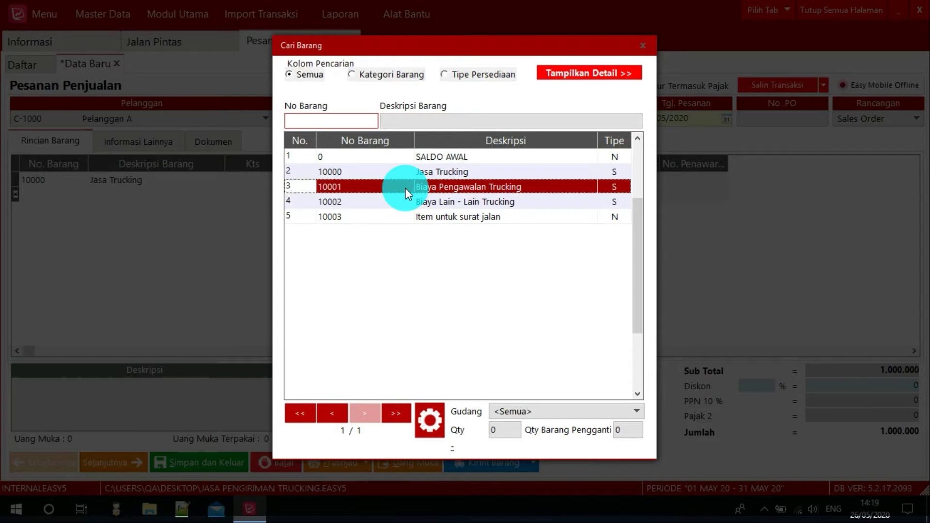
{"action": "double_click", "coordinate": [404, 188]}
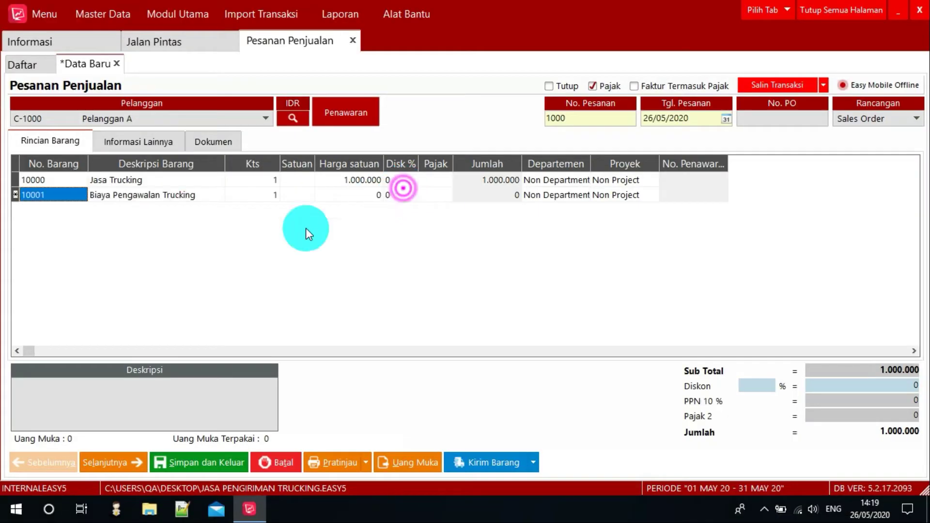
{"action": "left_click", "coordinate": [341, 198]}
{"action": "type", "text": "200000"}
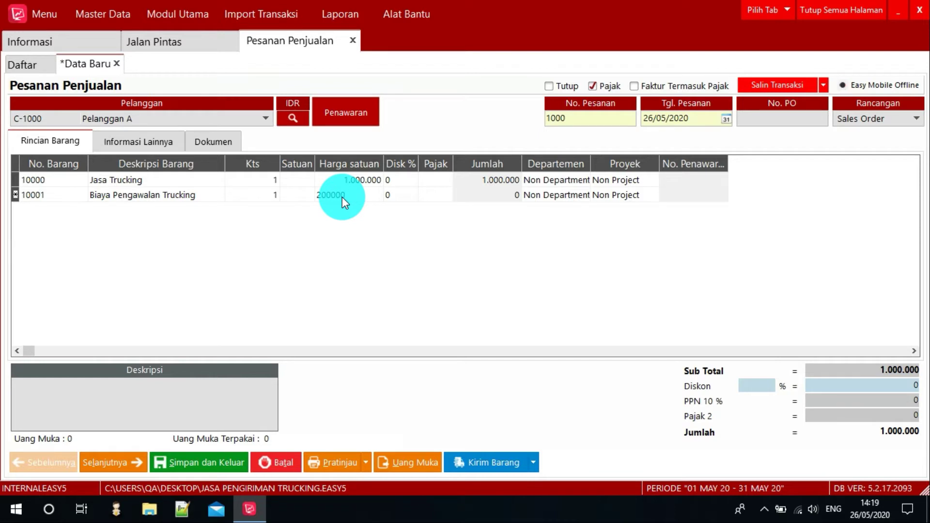
{"action": "key", "text": "Down"}
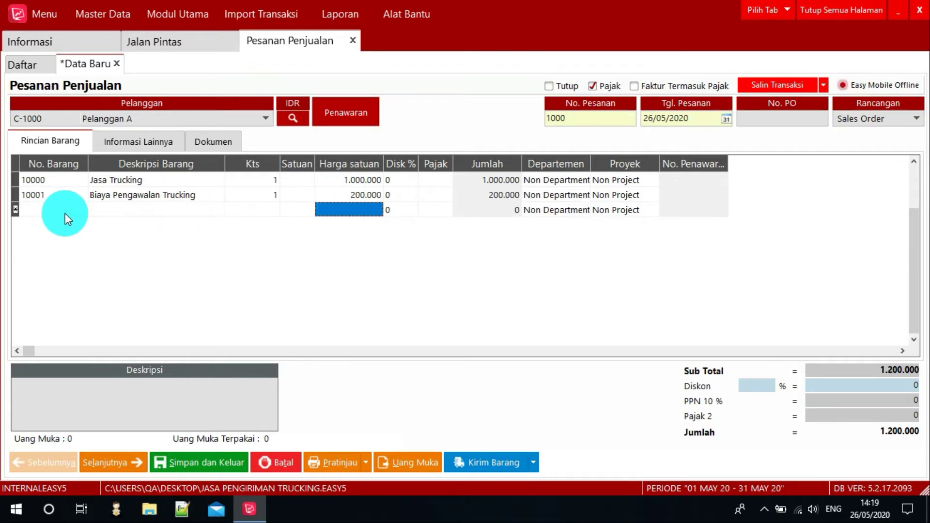
Add item 10002 Biaya Lain - Lain Trucking as the third order line with a unit price of 300,000.
{"action": "double_click", "coordinate": [52, 212]}
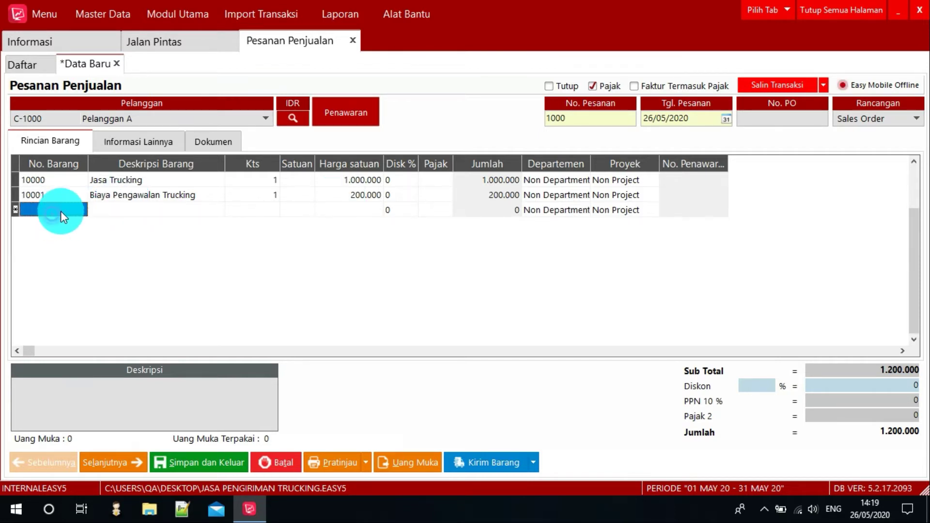
{"action": "double_click", "coordinate": [435, 205]}
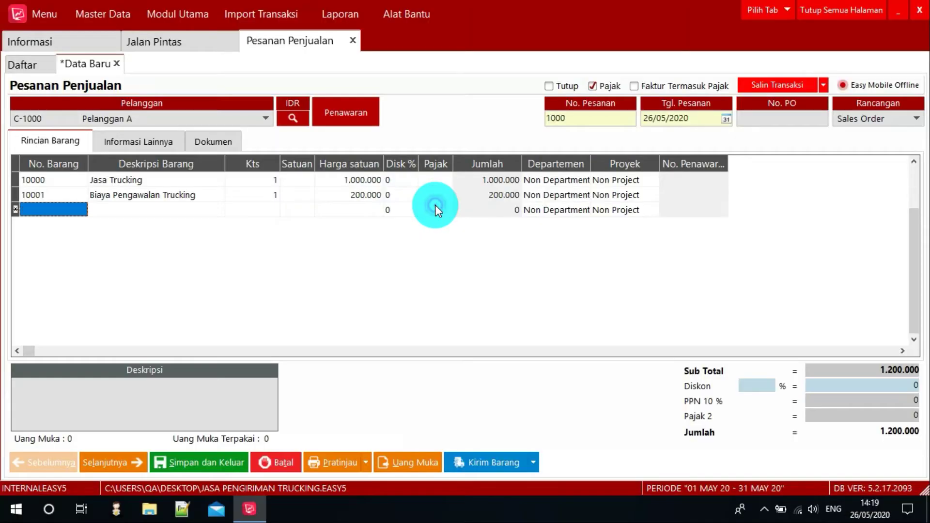
{"action": "left_click", "coordinate": [365, 211]}
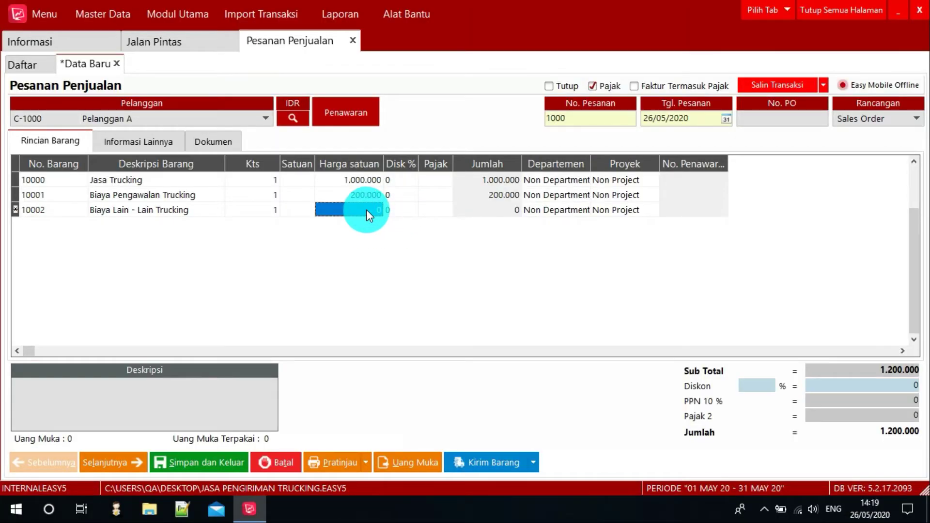
{"action": "type", "text": "300000"}
{"action": "key", "text": "Return"}
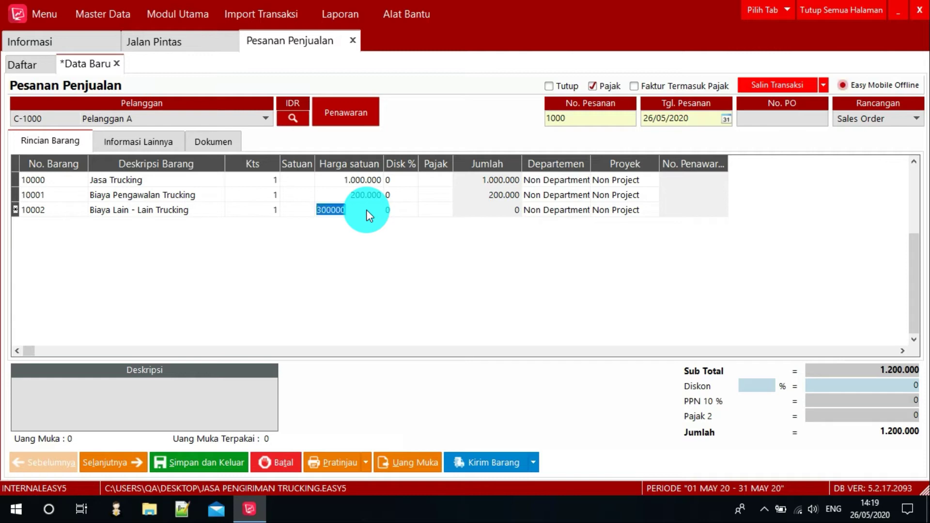
Apply tax code P to the Jasa Trucking, Biaya Pengawalan Trucking and Biaya Lain - Lain Trucking lines.
{"action": "left_click", "coordinate": [442, 180]}
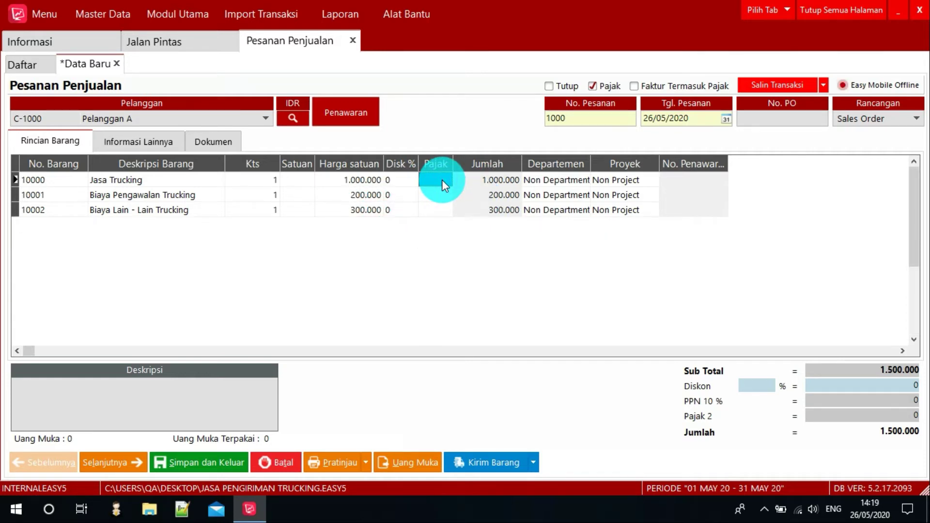
{"action": "type", "text": "P"}
{"action": "key", "text": "Down"}
{"action": "type", "text": "P"}
{"action": "key", "text": "Down"}
{"action": "type", "text": "P"}
{"action": "key", "text": "Down"}
Remove tax code P from all three order lines.
{"action": "left_click", "coordinate": [442, 179]}
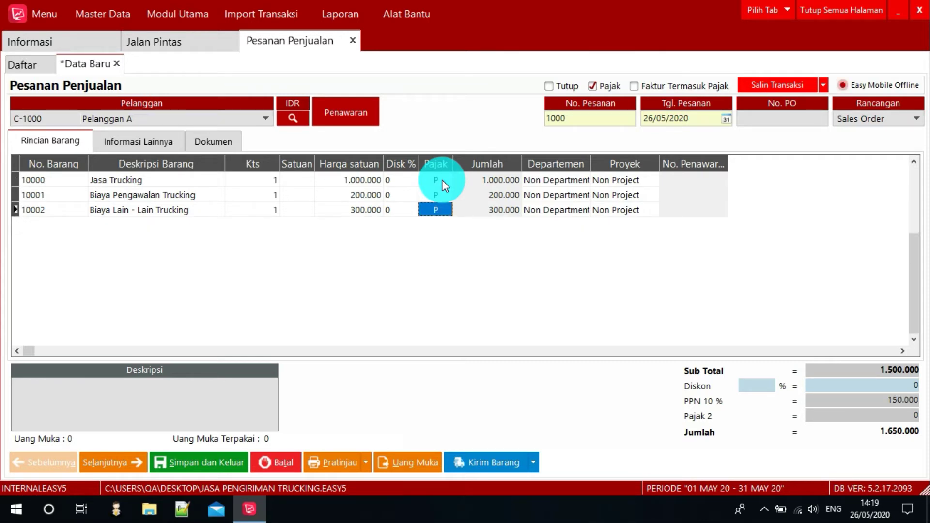
{"action": "key", "text": "BackSpace"}
{"action": "key", "text": "Down"}
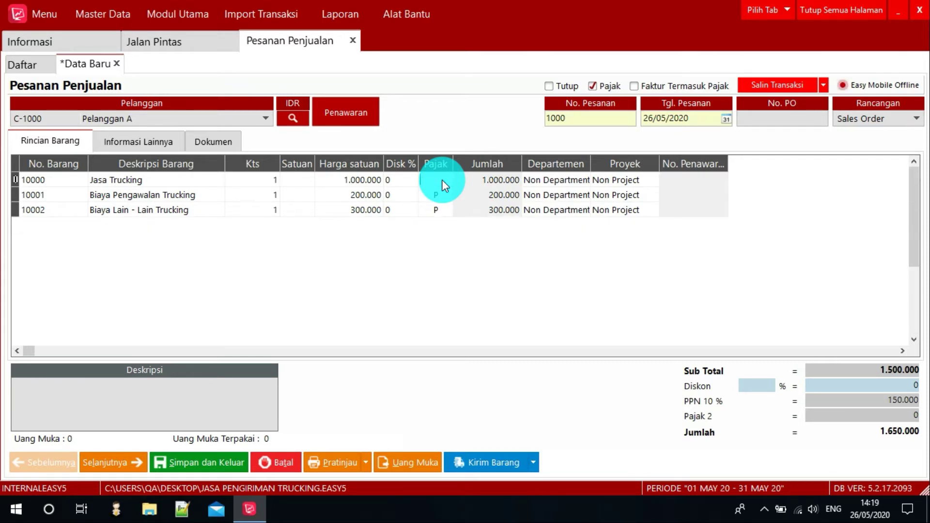
{"action": "key", "text": "BackSpace"}
{"action": "key", "text": "Down"}
{"action": "key", "text": "BackSpace"}
{"action": "key", "text": "Down"}
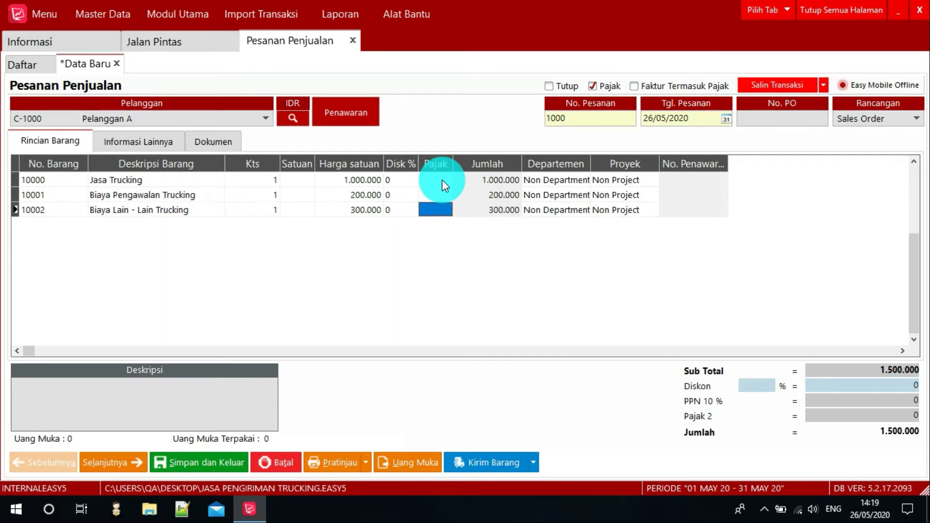
Add item 10003 Item untuk surat jalan as the fourth order line.
{"action": "left_click", "coordinate": [60, 231]}
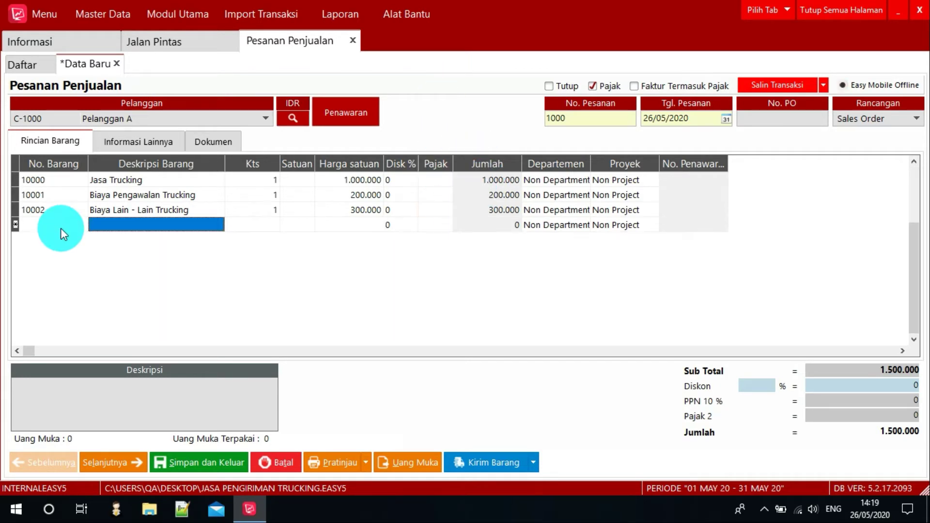
{"action": "double_click", "coordinate": [60, 228]}
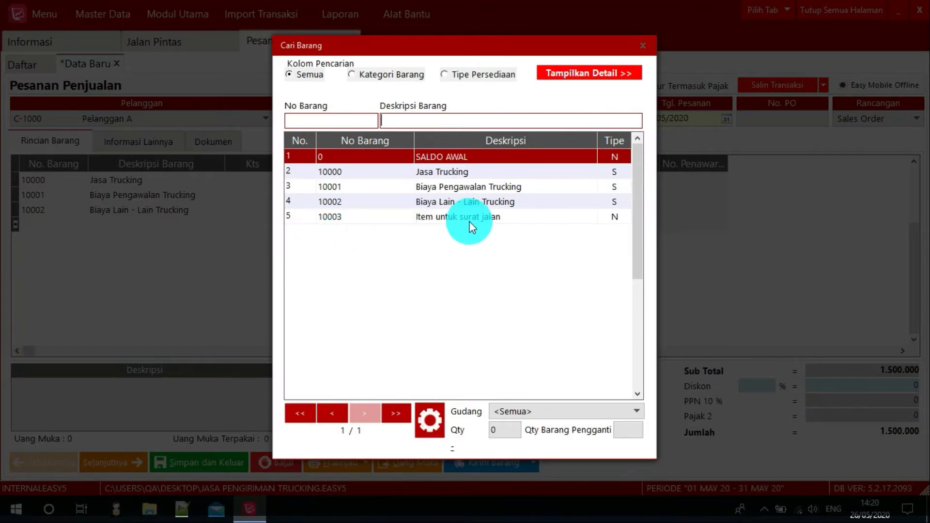
{"action": "left_click", "coordinate": [470, 220]}
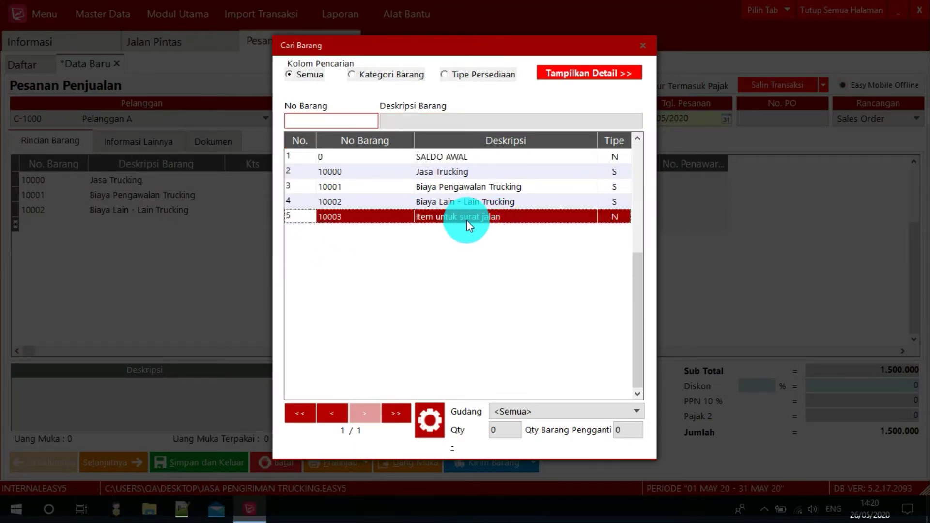
{"action": "double_click", "coordinate": [473, 217]}
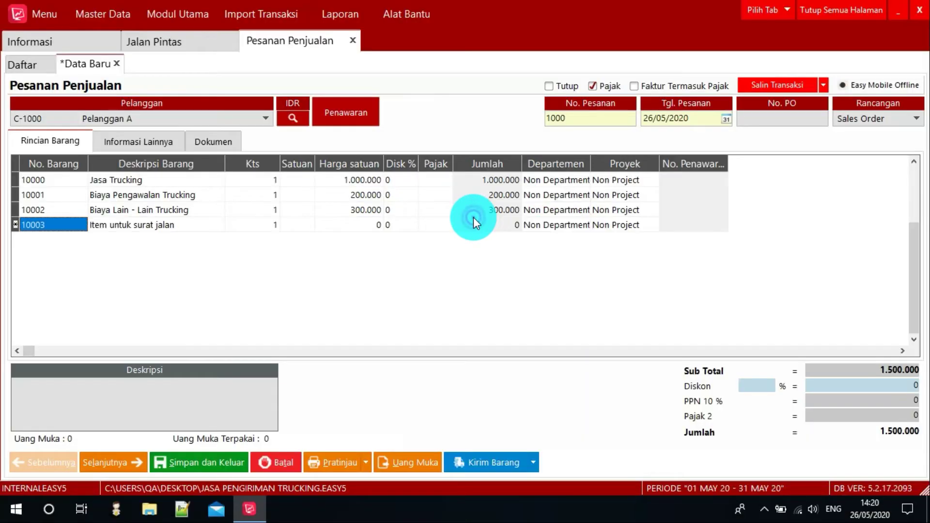
{"action": "left_click", "coordinate": [123, 225]}
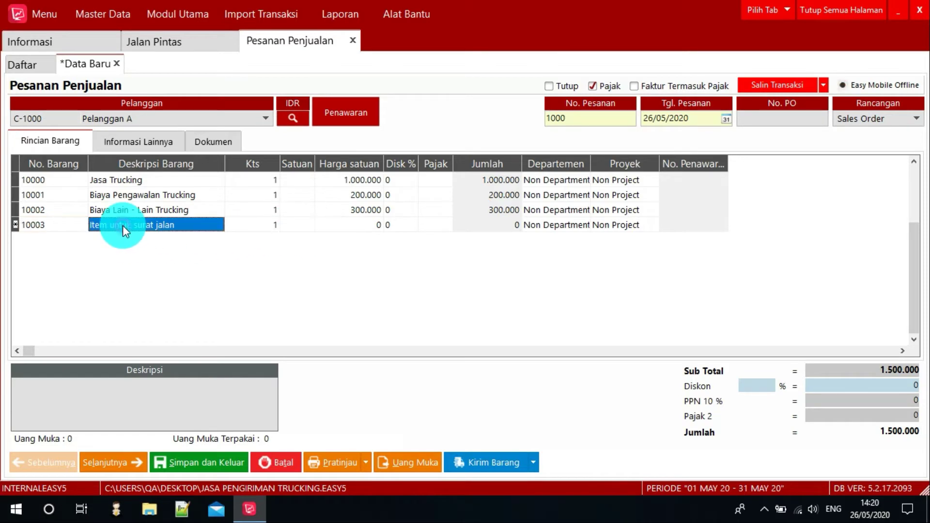
{"action": "left_click", "coordinate": [185, 227]}
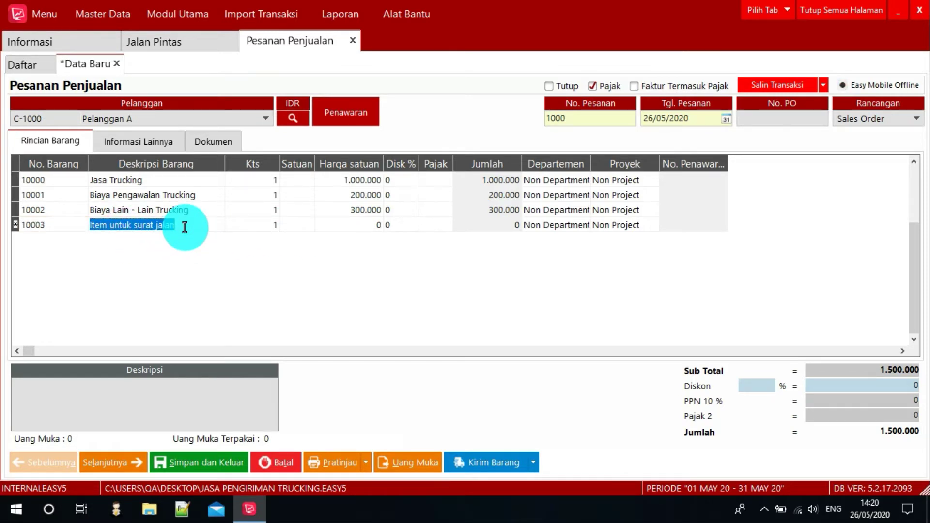
{"action": "type", "text": "Air"}
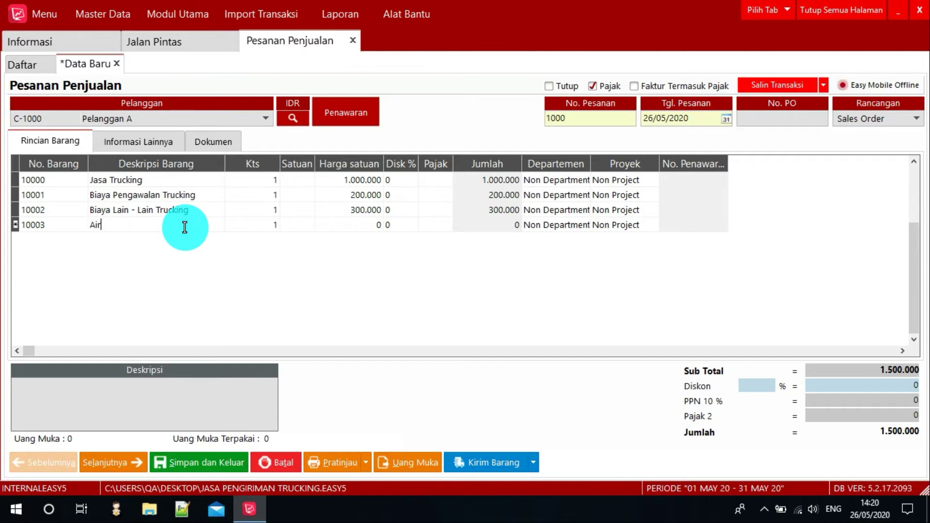
{"action": "type", "text": " Mineral @Dus"}
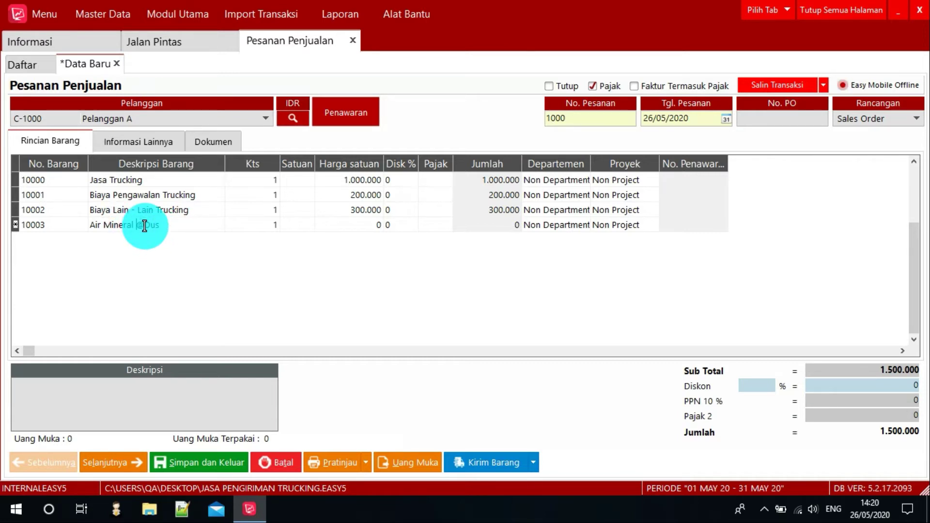
{"action": "type", "text": "400 ml"}
{"action": "left_click", "coordinate": [150, 225]}
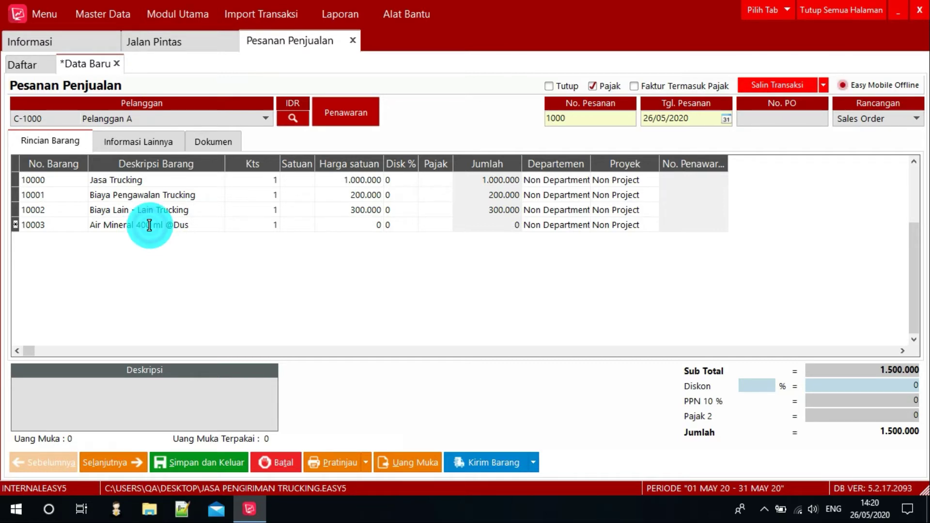
{"action": "key", "text": "BackSpace"}
{"action": "key", "text": "BackSpace"}
{"action": "key", "text": "BackSpace"}
{"action": "type", "text": "500"}
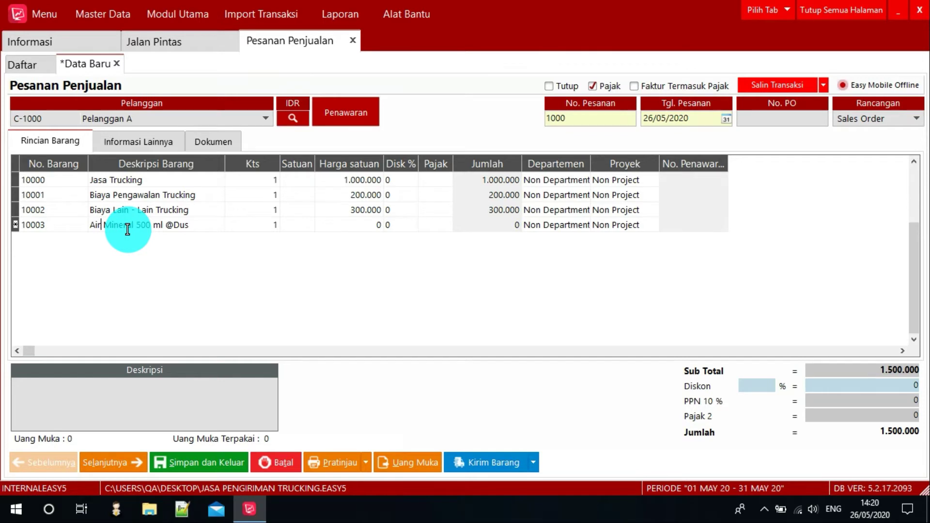
Set the quantity of the Air Mineral line to 500.
{"action": "left_click", "coordinate": [267, 223]}
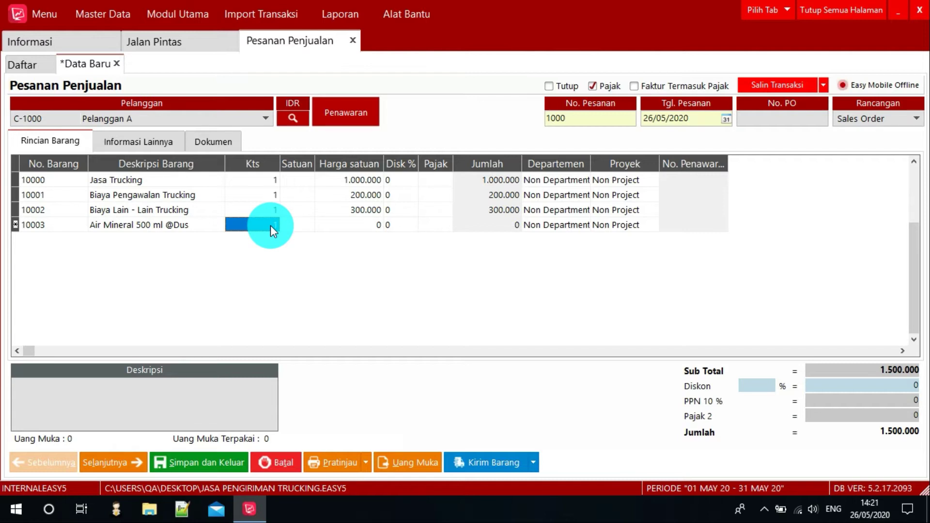
{"action": "type", "text": "500"}
{"action": "key", "text": "Return"}
{"action": "key", "text": "Tab"}
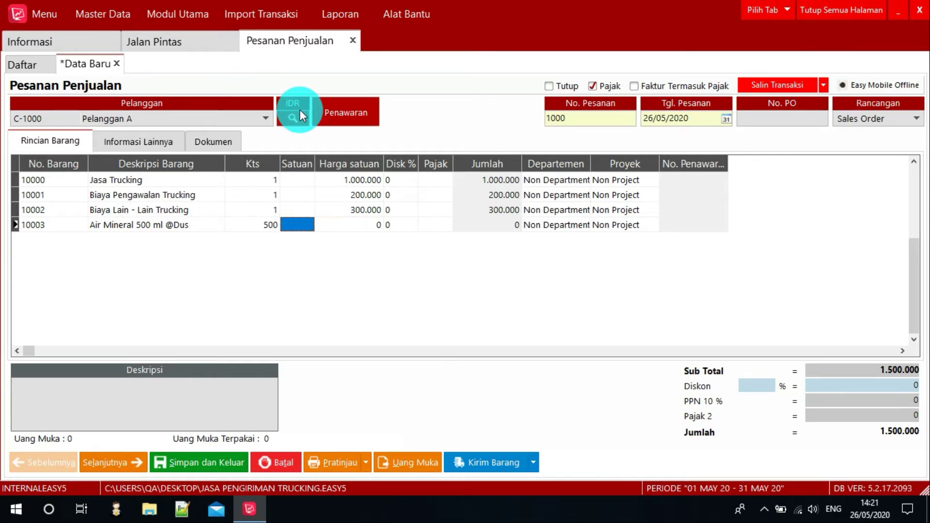
{"action": "key", "text": "Up"}
{"action": "key", "text": "Up"}
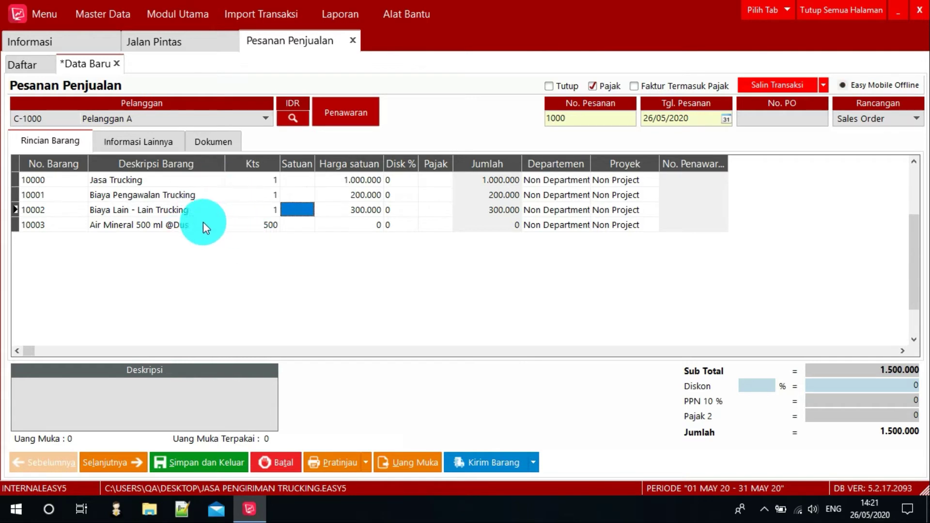
{"action": "left_click", "coordinate": [139, 142]}
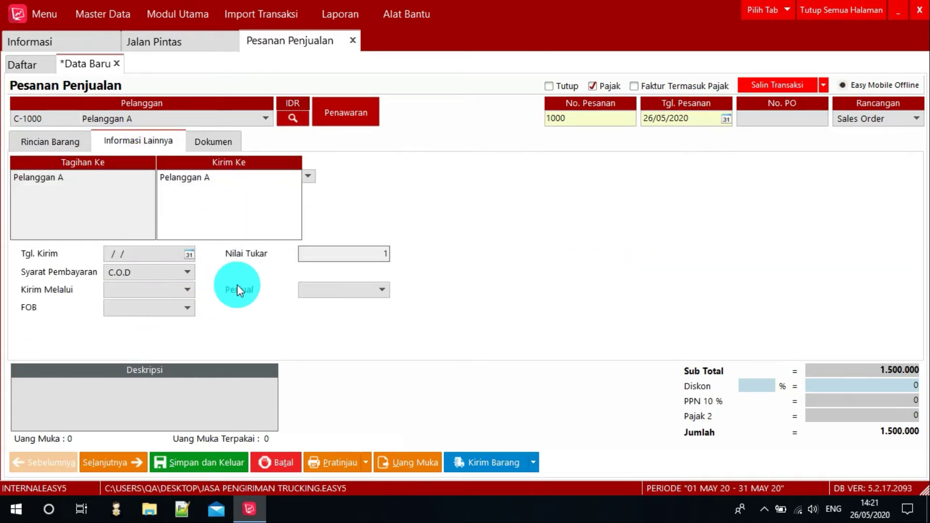
{"action": "left_click", "coordinate": [188, 290]}
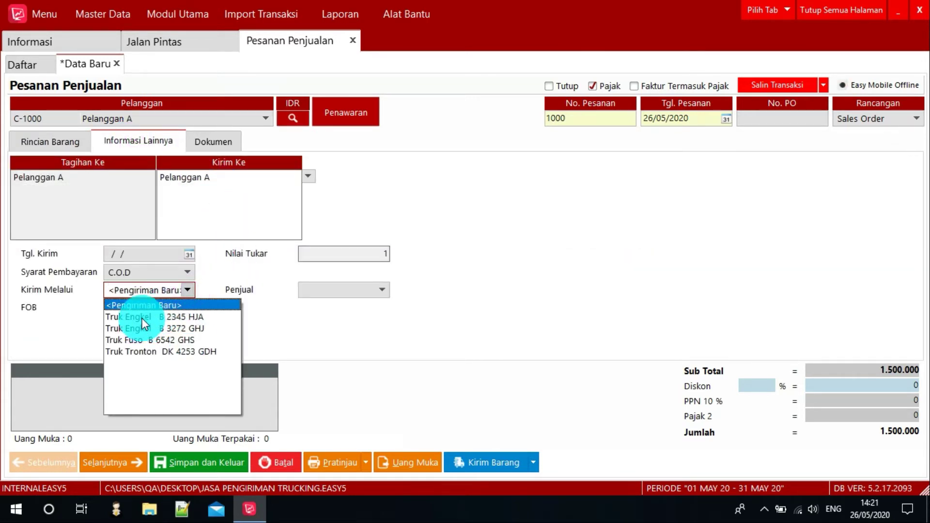
{"action": "left_click", "coordinate": [173, 318]}
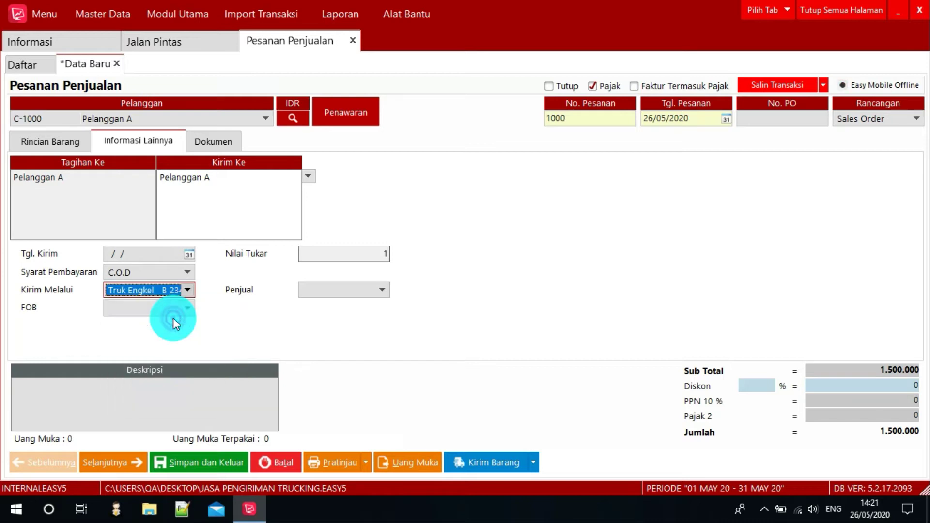
{"action": "left_click", "coordinate": [56, 141]}
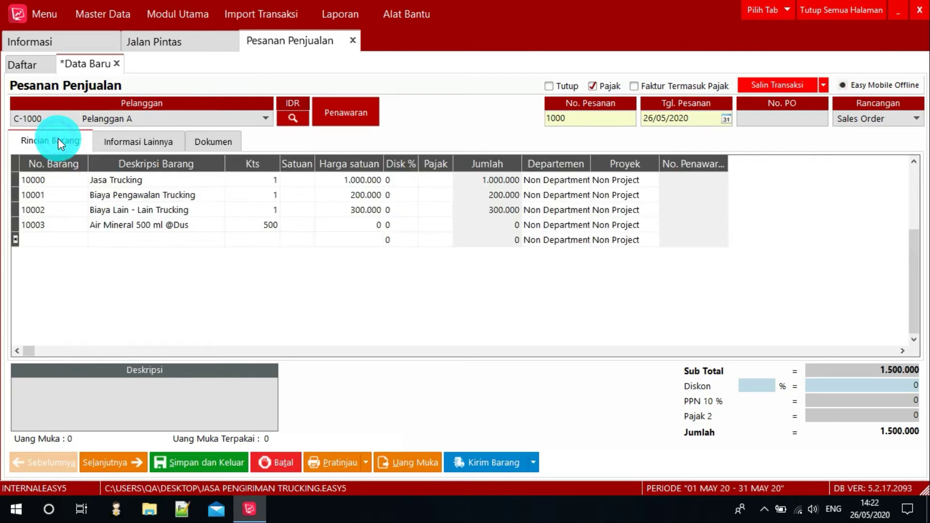
Review the order lines' descriptions, quantities, unit prices and departments together with the order's shipping information.
{"action": "scroll", "coordinate": [250, 236], "scroll_direction": "up", "scroll_amount": 2}
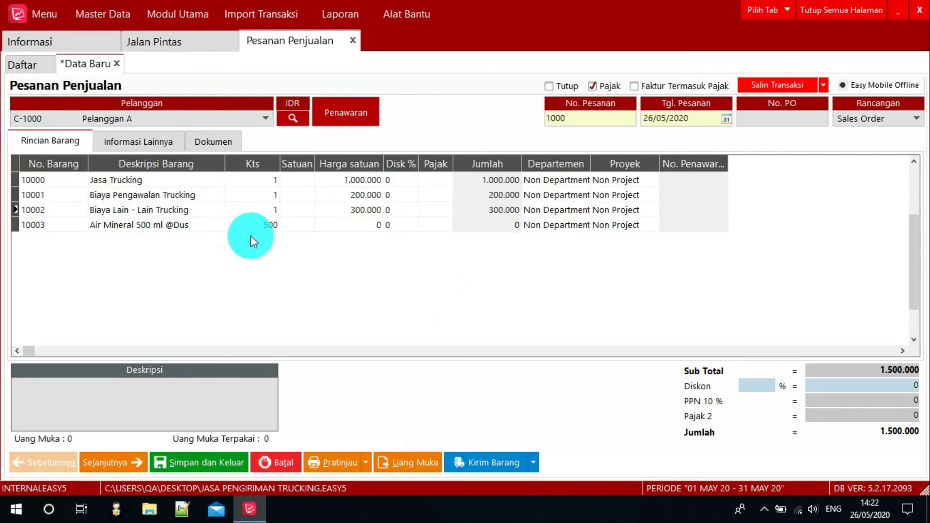
{"action": "left_click", "coordinate": [183, 225]}
{"action": "left_click", "coordinate": [257, 228]}
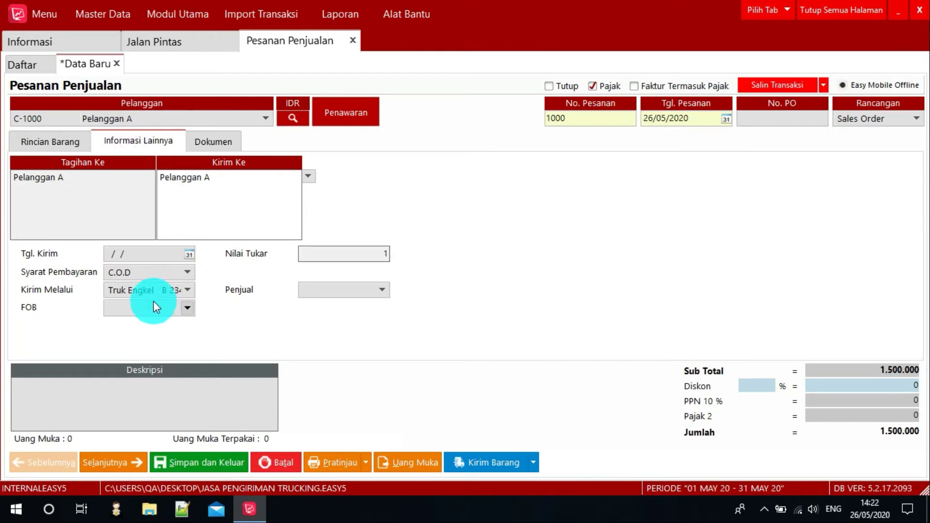
{"action": "left_click", "coordinate": [67, 142]}
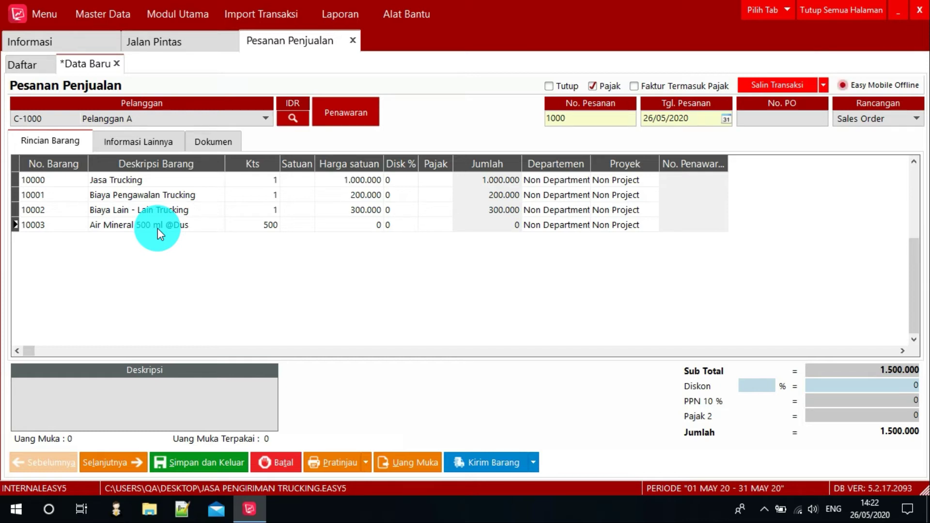
{"action": "left_click", "coordinate": [151, 229]}
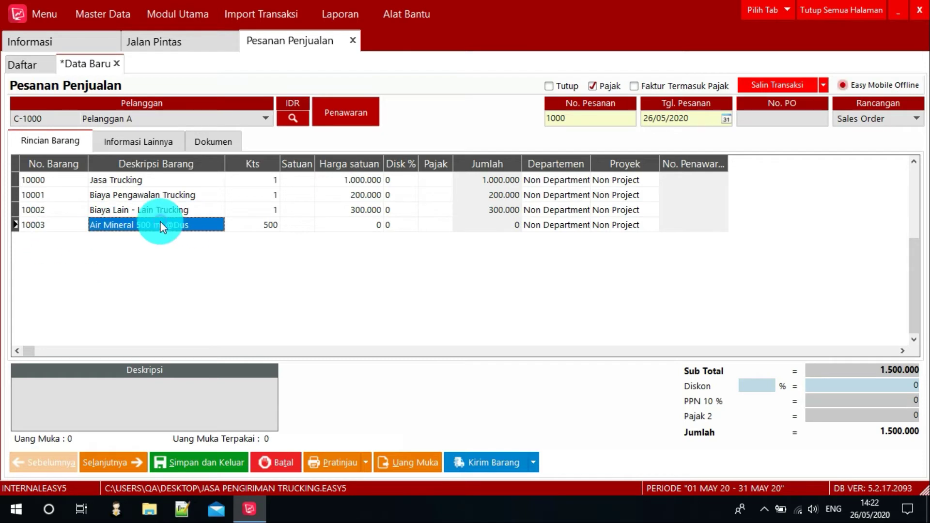
{"action": "left_click", "coordinate": [160, 221]}
{"action": "left_click", "coordinate": [54, 229]}
{"action": "left_click", "coordinate": [155, 227]}
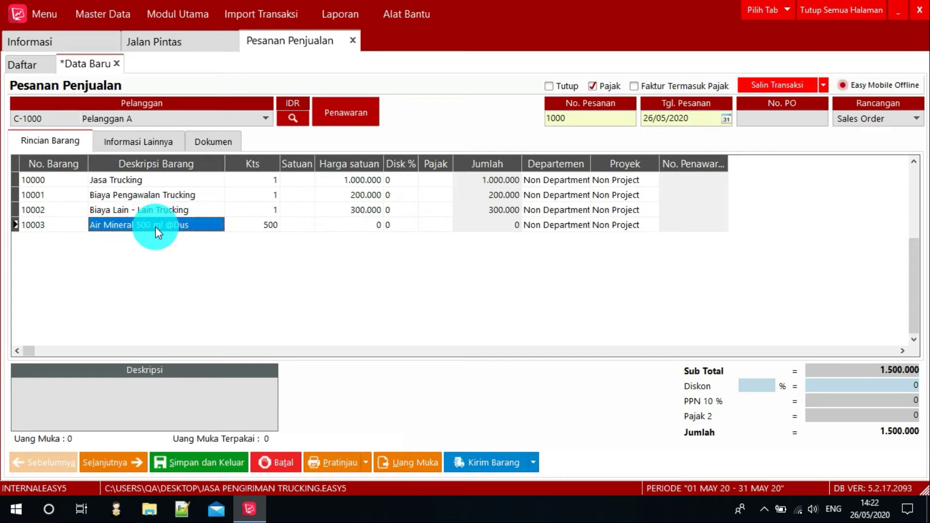
{"action": "left_click", "coordinate": [350, 229]}
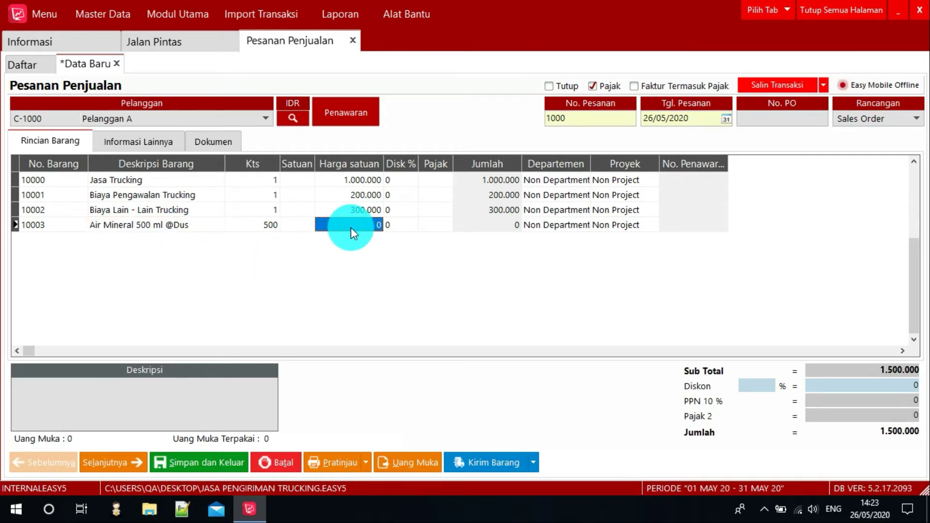
{"action": "left_click", "coordinate": [244, 226]}
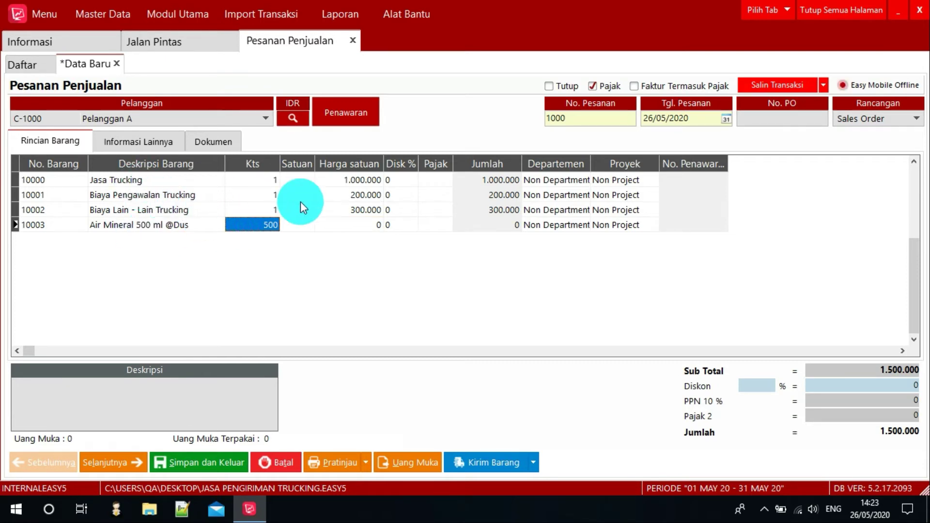
{"action": "left_click", "coordinate": [349, 226]}
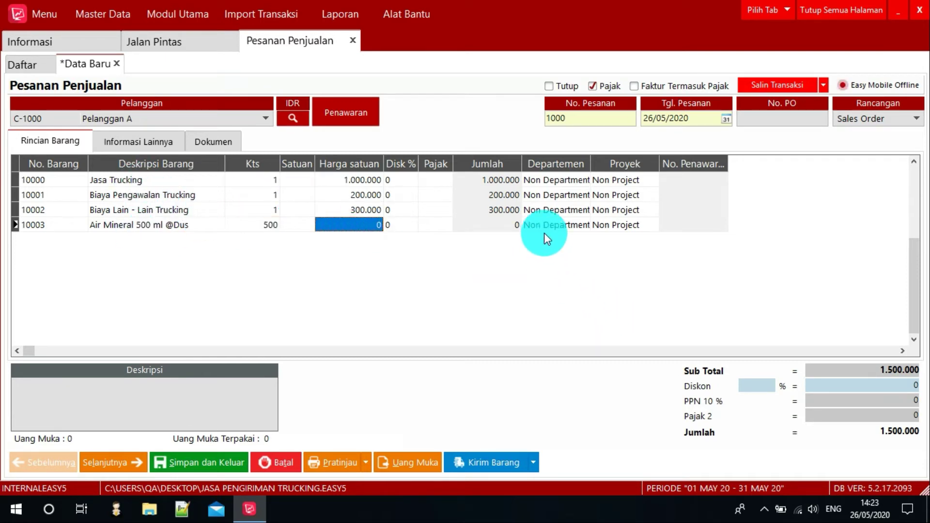
{"action": "left_click", "coordinate": [568, 181]}
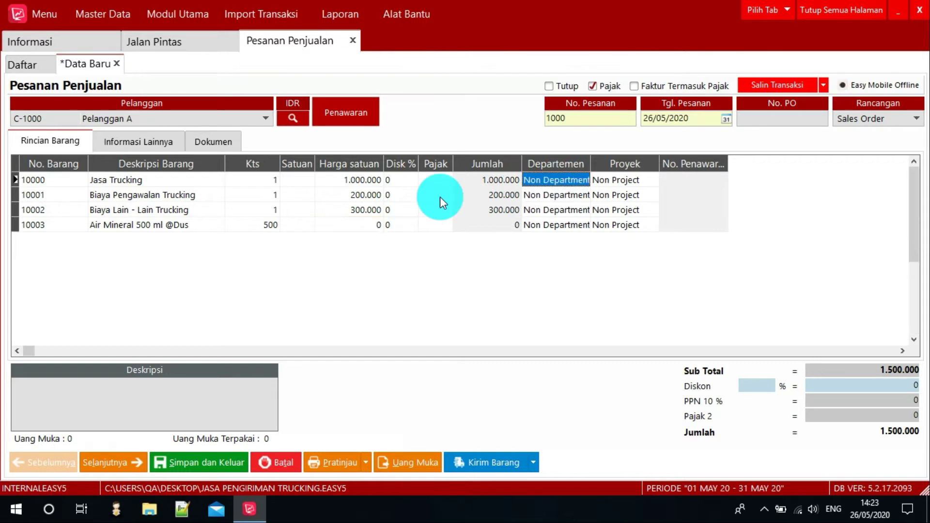
{"action": "left_click", "coordinate": [145, 183]}
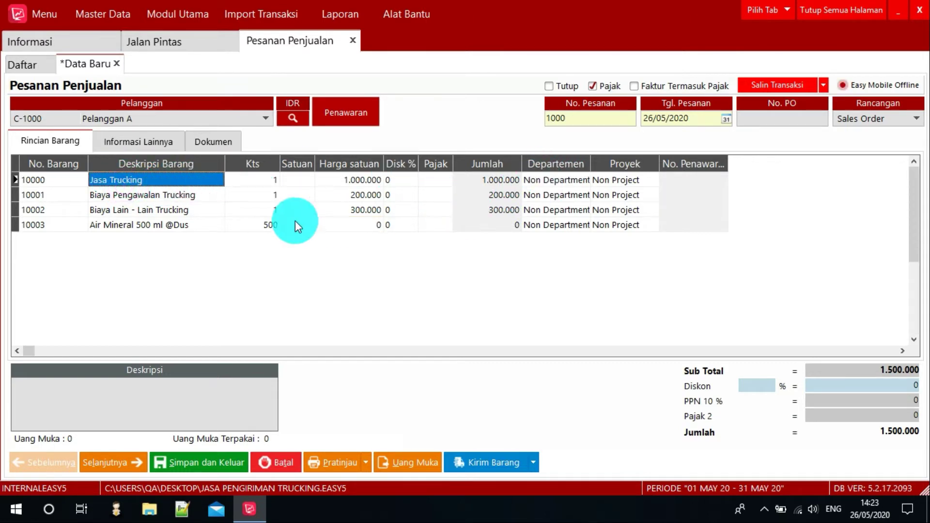
Assign project Pro. 1000 Truk Engkel to the Jasa Trucking line.
{"action": "left_click", "coordinate": [557, 181]}
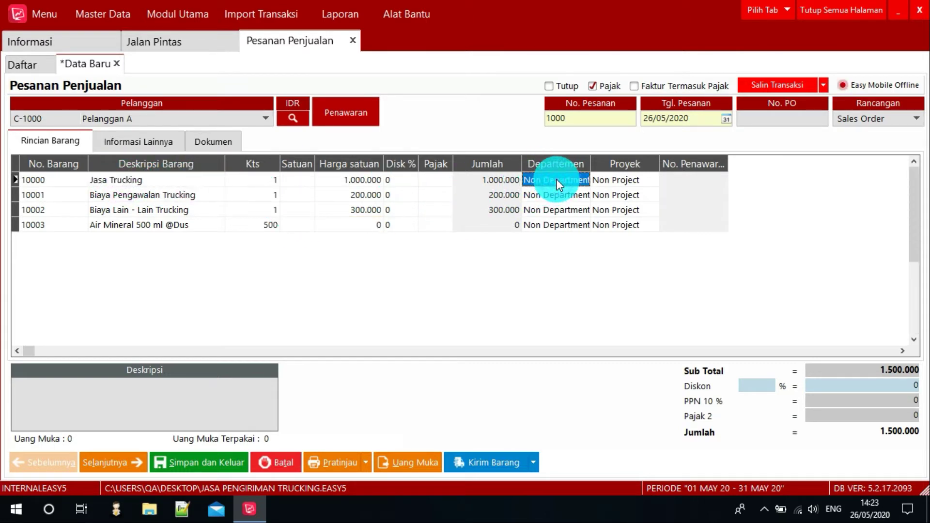
{"action": "left_click", "coordinate": [556, 179]}
{"action": "left_click", "coordinate": [588, 179]}
{"action": "left_click", "coordinate": [606, 155]}
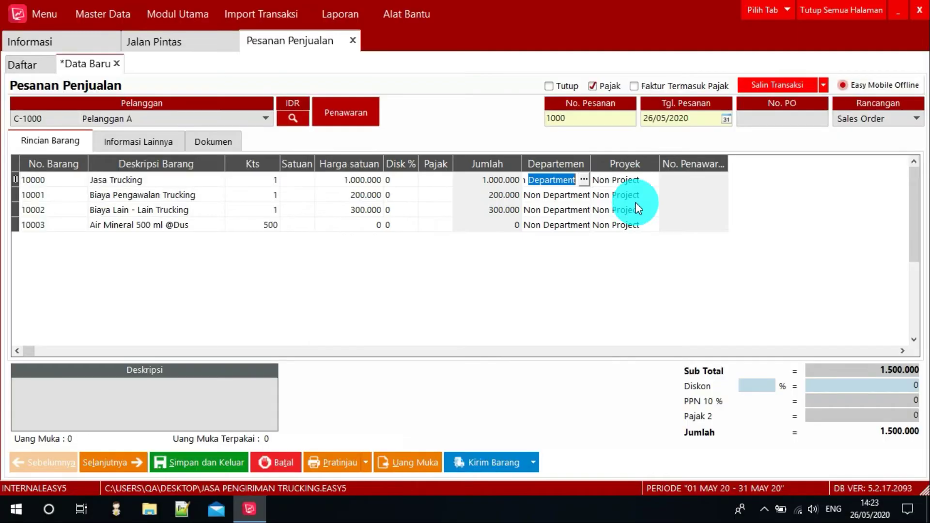
{"action": "double_click", "coordinate": [623, 179]}
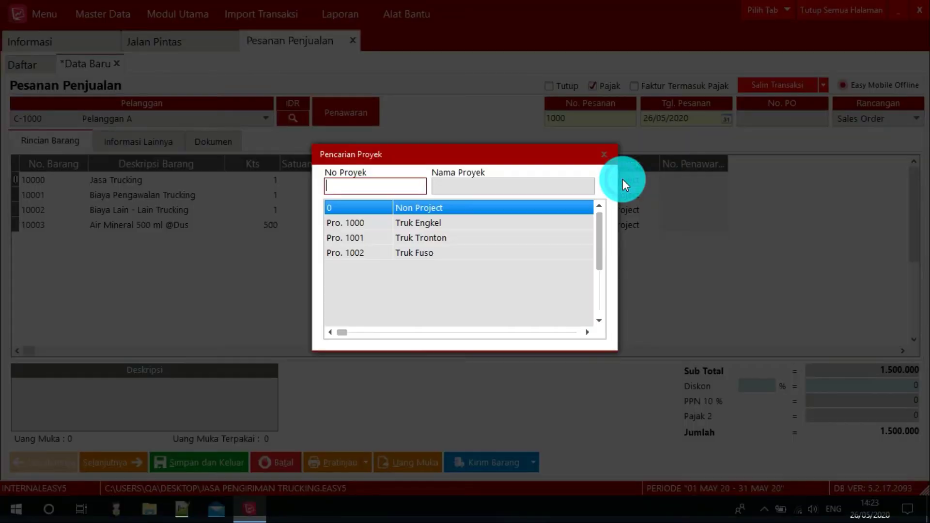
{"action": "left_click", "coordinate": [435, 224]}
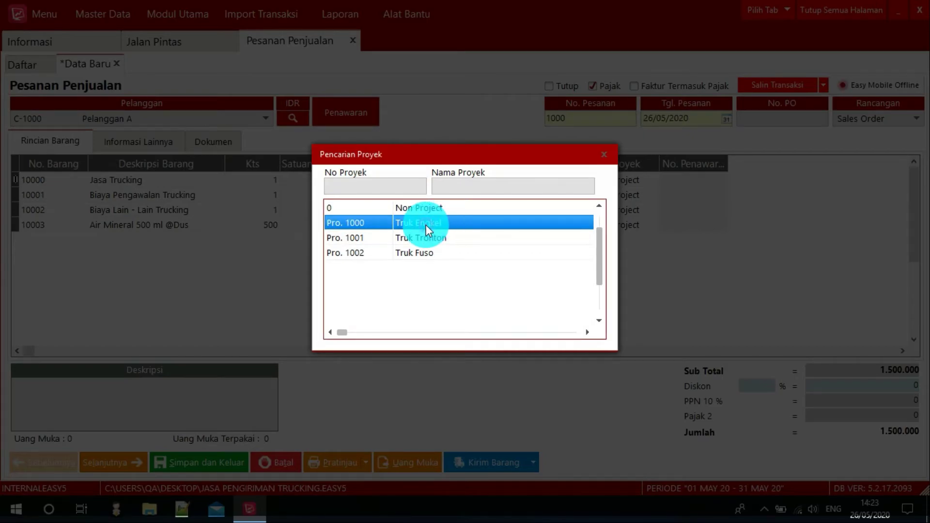
{"action": "double_click", "coordinate": [426, 225]}
Assign project Truk Engkel to the Biaya Pengawalan Trucking, Biaya Lain - Lain Trucking and Air Mineral lines.
{"action": "double_click", "coordinate": [629, 197]}
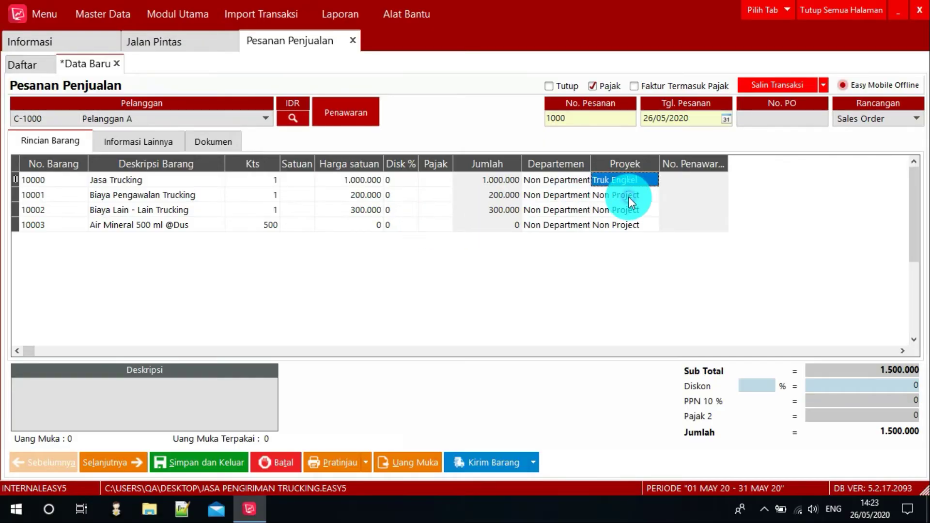
{"action": "double_click", "coordinate": [429, 223]}
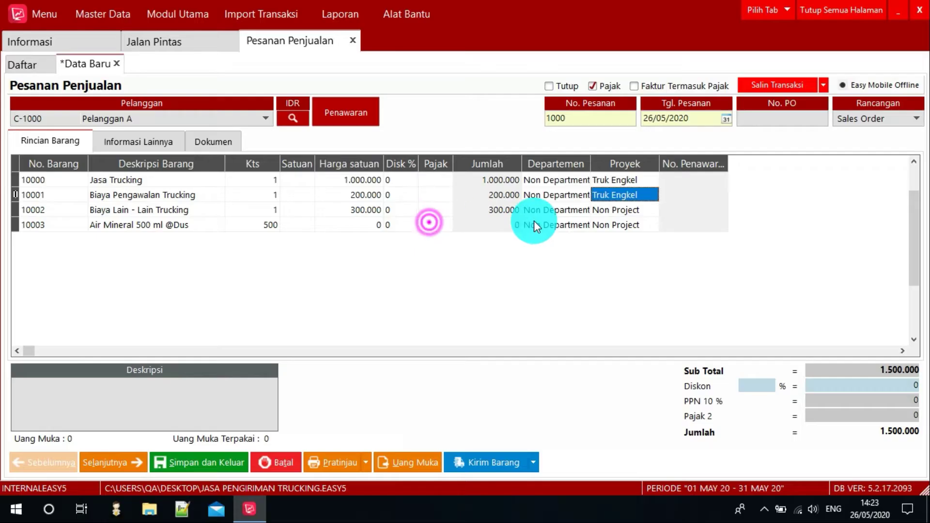
{"action": "double_click", "coordinate": [604, 208]}
{"action": "left_click", "coordinate": [432, 224]}
{"action": "double_click", "coordinate": [432, 225]}
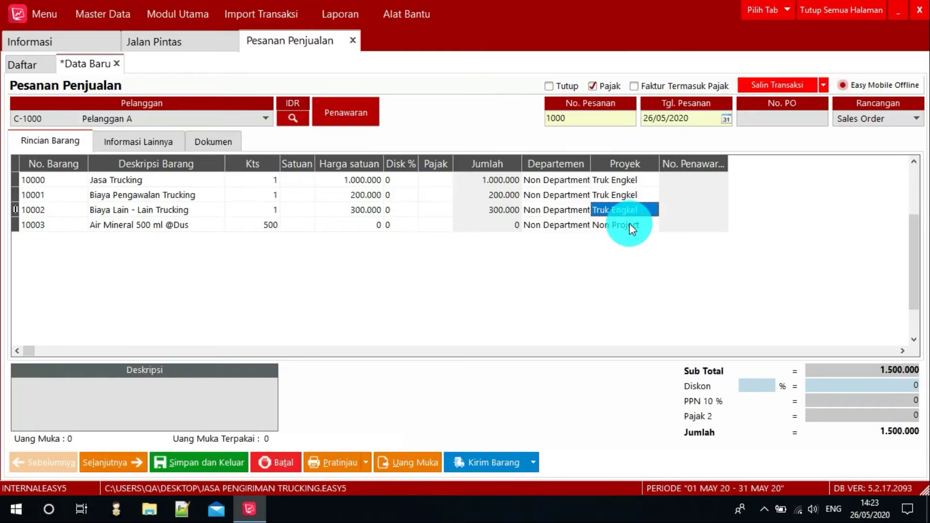
{"action": "double_click", "coordinate": [629, 224]}
{"action": "left_click", "coordinate": [425, 224]}
{"action": "double_click", "coordinate": [425, 224]}
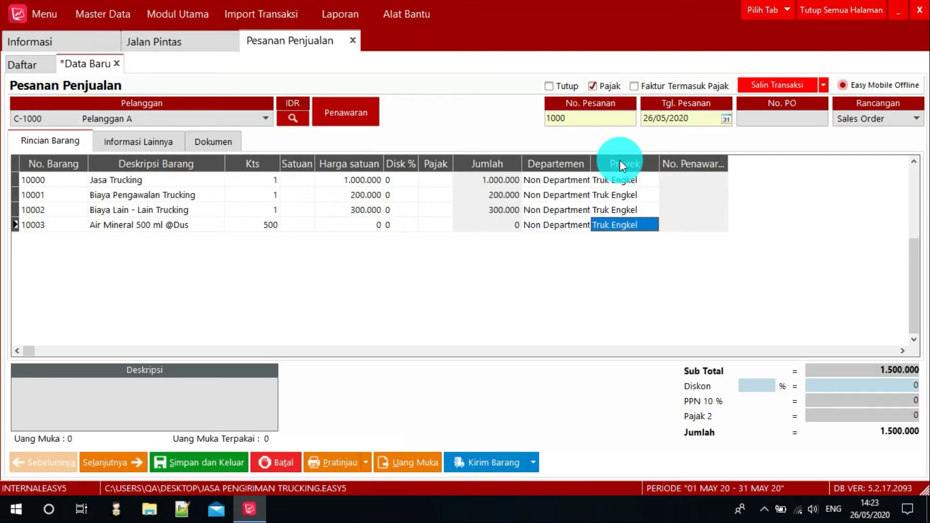
Check the shipping information once more, save the sales order and close the Pesanan Penjualan module.
{"action": "left_click", "coordinate": [144, 142]}
{"action": "left_click", "coordinate": [79, 147]}
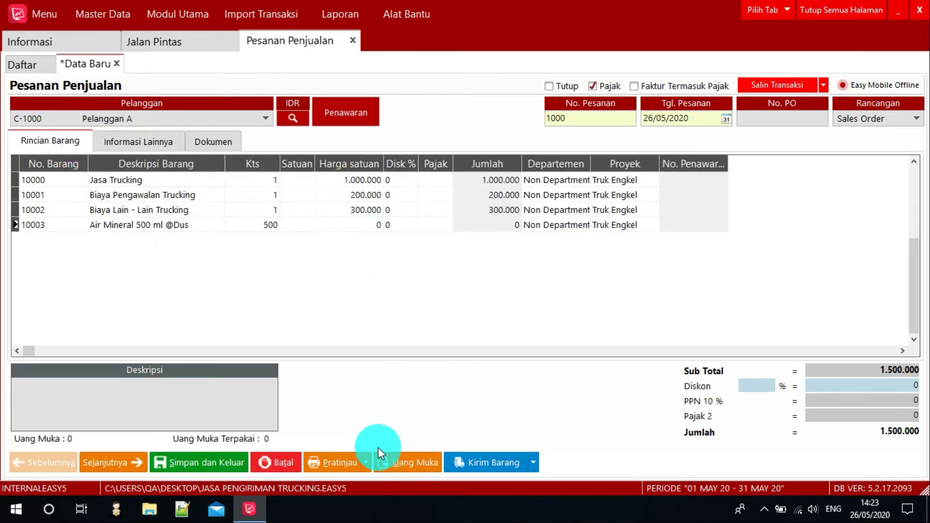
{"action": "left_click", "coordinate": [215, 470]}
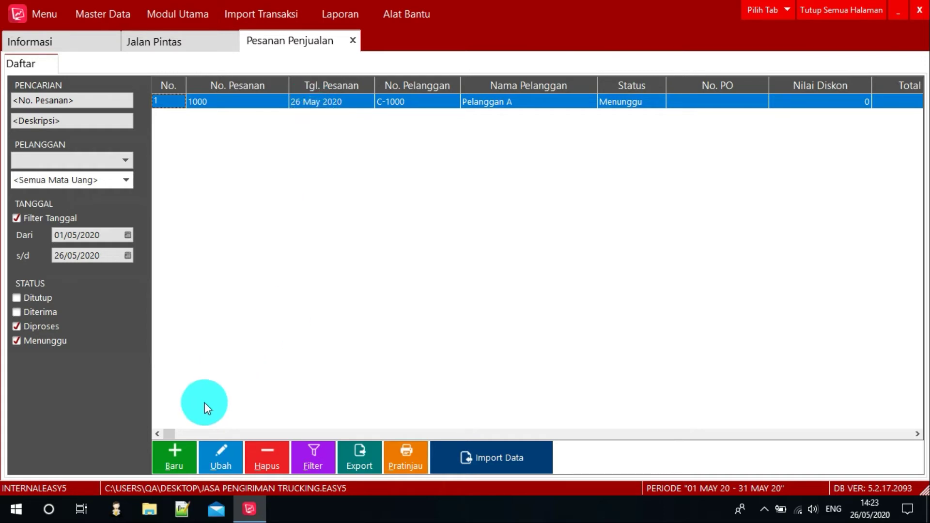
{"action": "left_click", "coordinate": [351, 39]}
Start a new goods delivery (Pengiriman Barang) for Pelanggan A, declining to use the items from the sales order.
{"action": "left_click", "coordinate": [346, 234]}
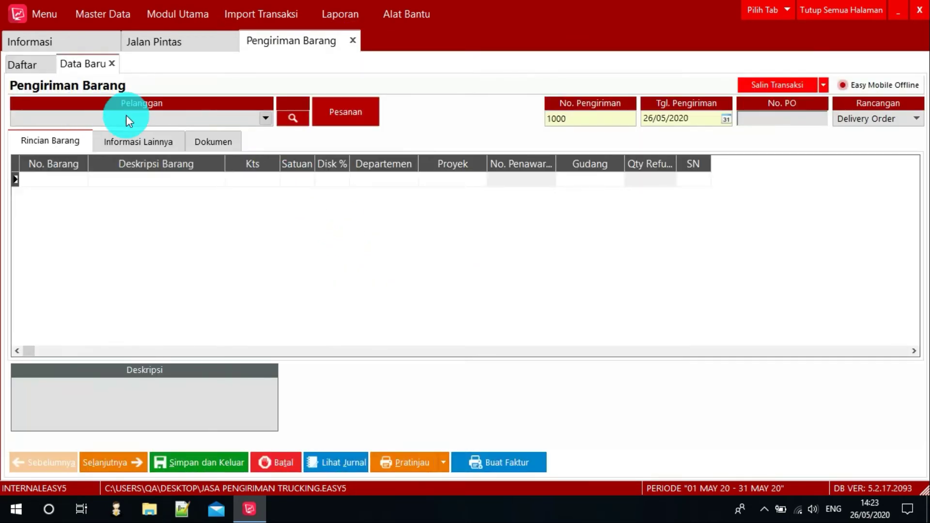
{"action": "left_click", "coordinate": [127, 115]}
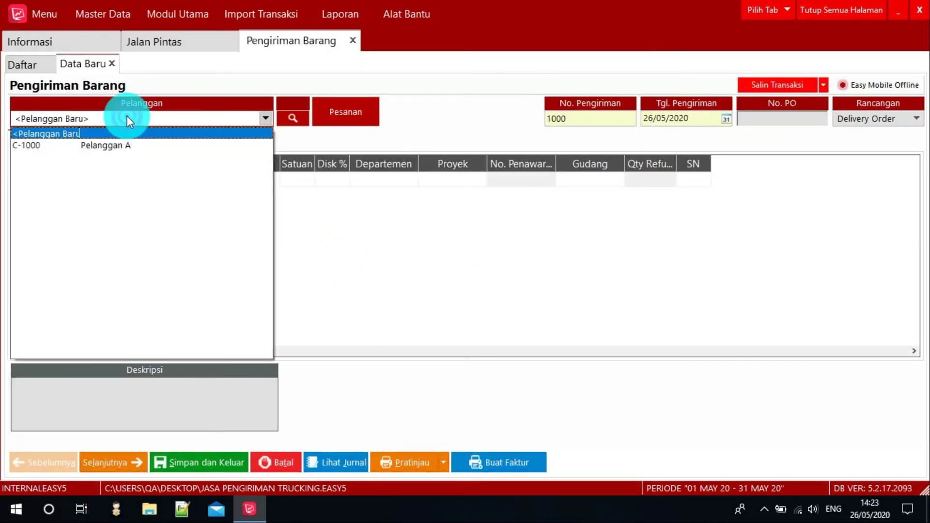
{"action": "left_click", "coordinate": [117, 145]}
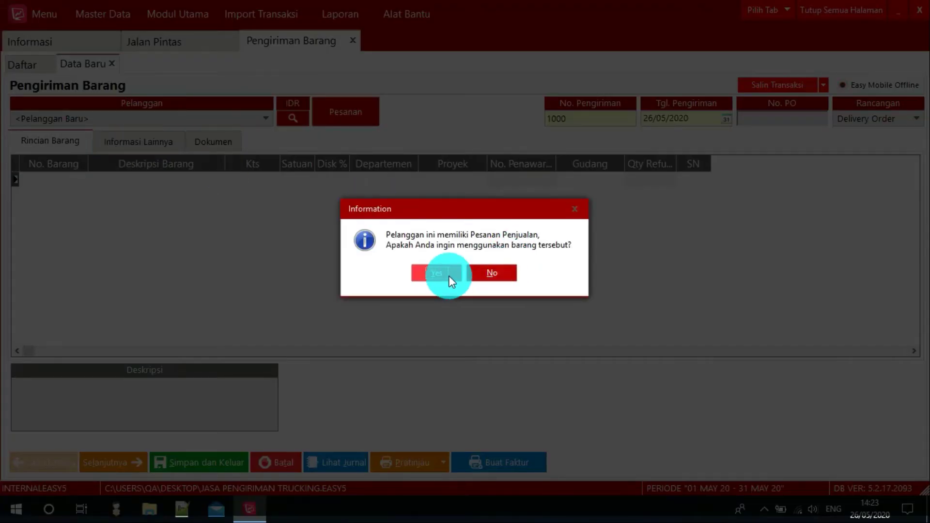
{"action": "left_click", "coordinate": [478, 275]}
Reopen sales order 1000 of Pelanggan A for editing.
{"action": "left_click", "coordinate": [174, 42]}
{"action": "left_click", "coordinate": [266, 208]}
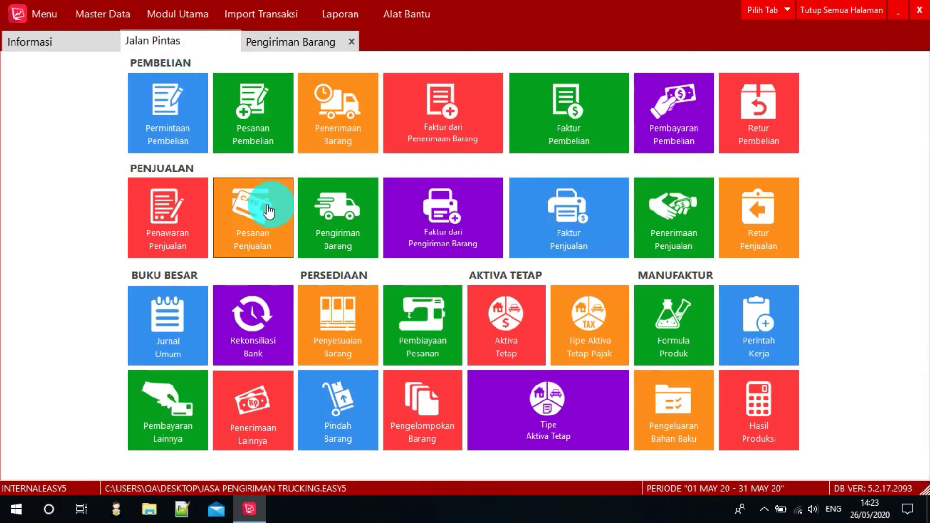
{"action": "left_click", "coordinate": [162, 328]}
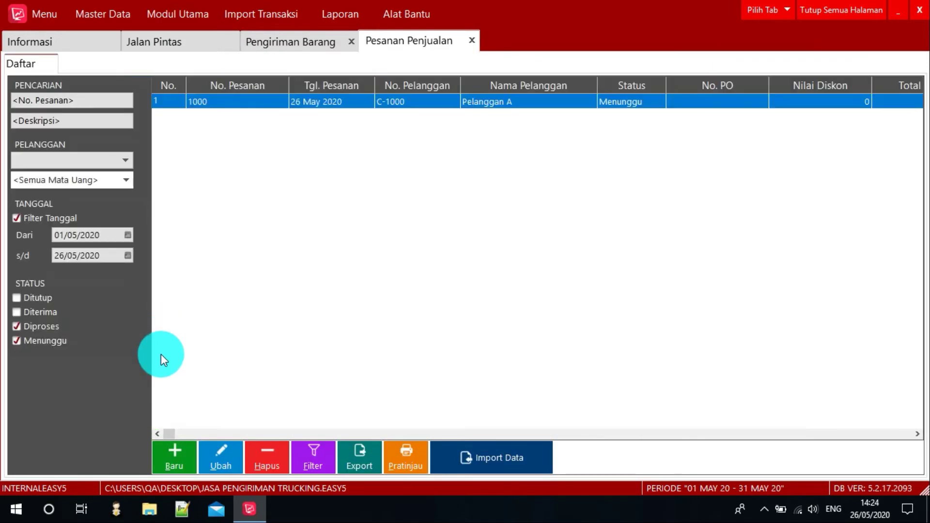
{"action": "left_click", "coordinate": [68, 461]}
Add item 10003 Item untuk surat jalan as a fifth line below the Air Mineral line.
{"action": "left_click", "coordinate": [127, 224]}
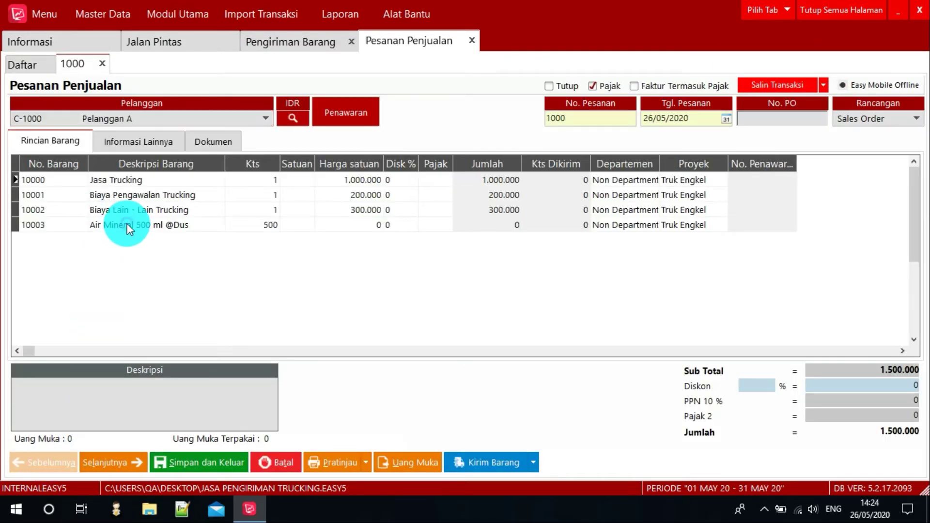
{"action": "key", "text": "Down"}
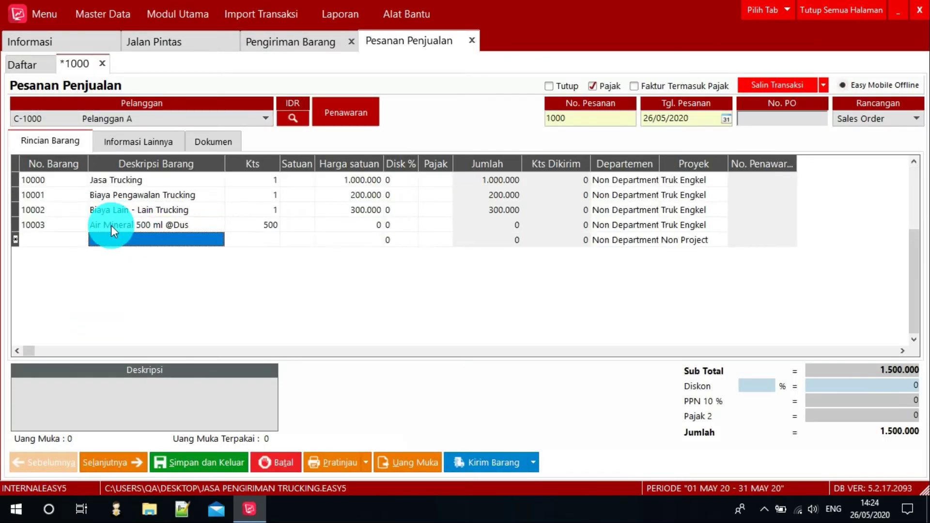
{"action": "double_click", "coordinate": [60, 240]}
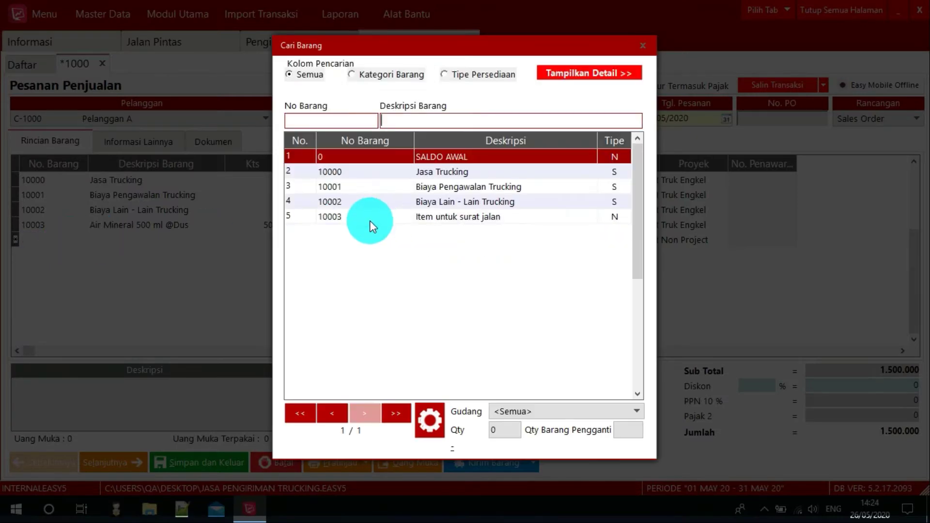
{"action": "left_click", "coordinate": [415, 218]}
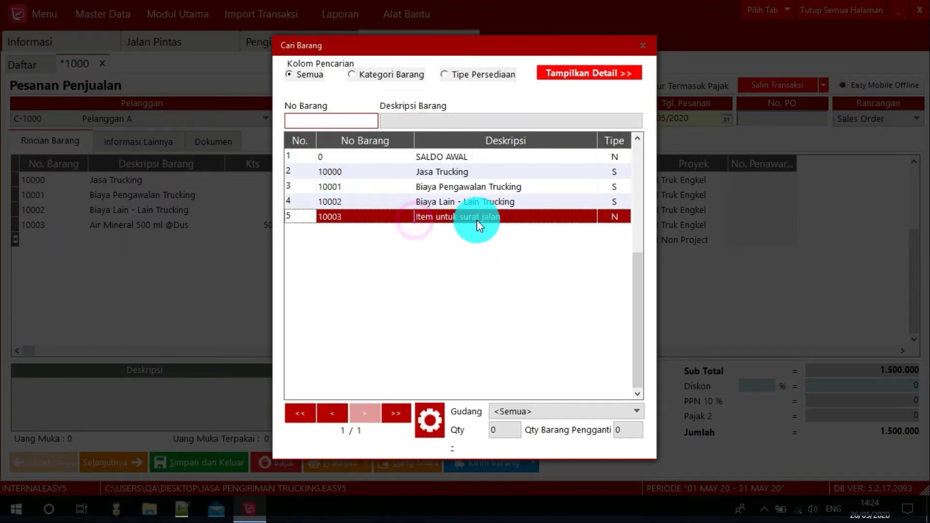
{"action": "double_click", "coordinate": [477, 217]}
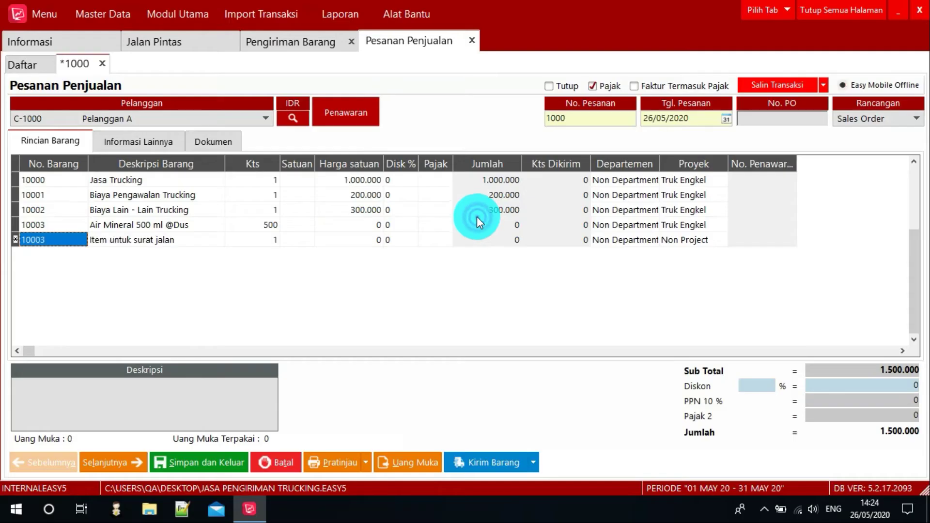
Delete the Item untuk surat jalan line from the sales order, then save and close the order.
{"action": "left_click", "coordinate": [171, 240]}
{"action": "left_click", "coordinate": [178, 240]}
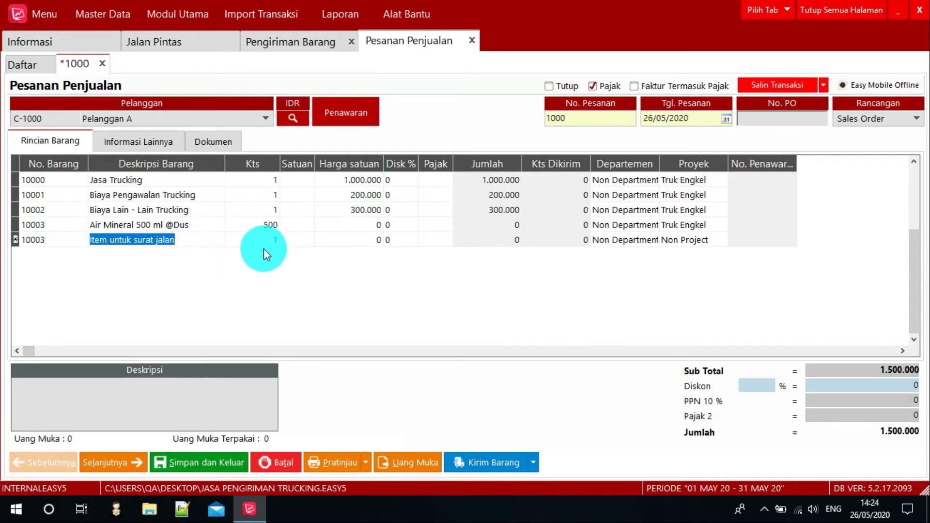
{"action": "left_click", "coordinate": [72, 239]}
{"action": "right_click", "coordinate": [112, 240]}
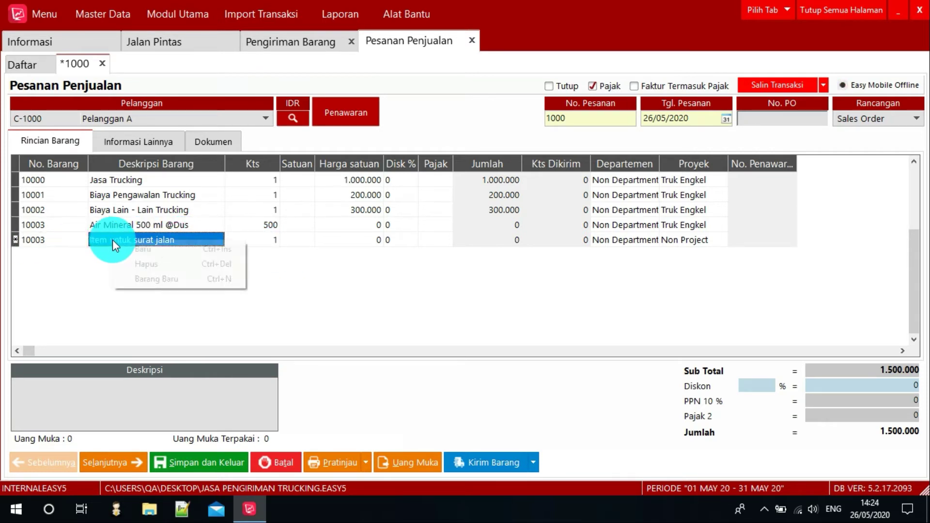
{"action": "left_click", "coordinate": [154, 264]}
{"action": "left_click", "coordinate": [201, 463]}
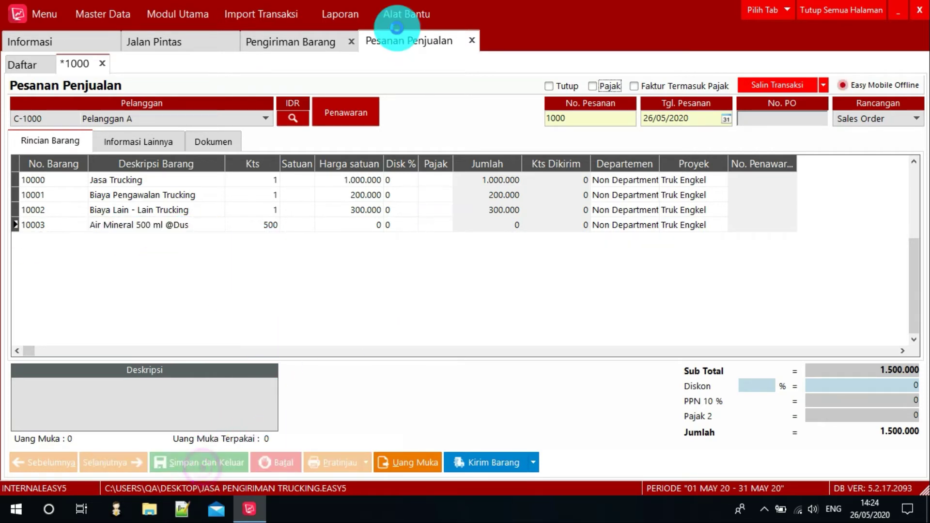
Return to the new goods delivery and set its No. Pengiriman to DO-10000.
{"action": "left_click", "coordinate": [299, 43]}
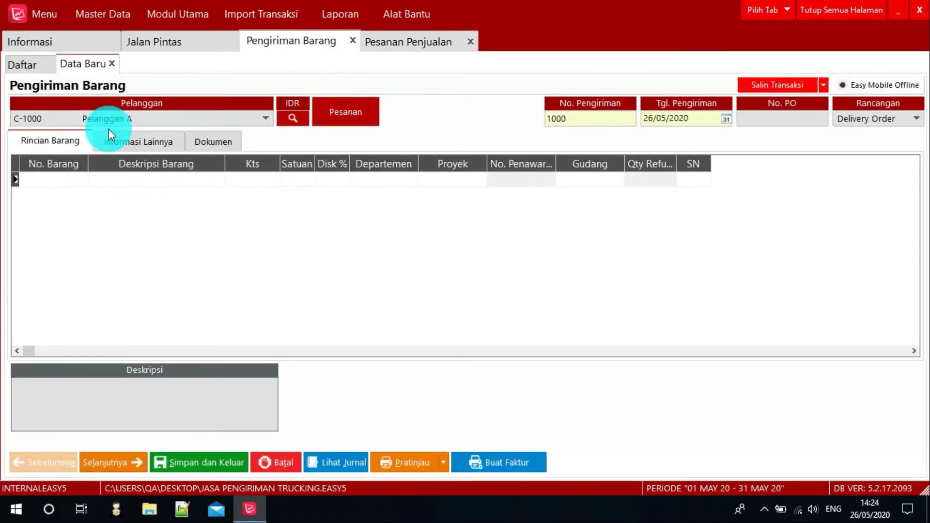
{"action": "double_click", "coordinate": [568, 120]}
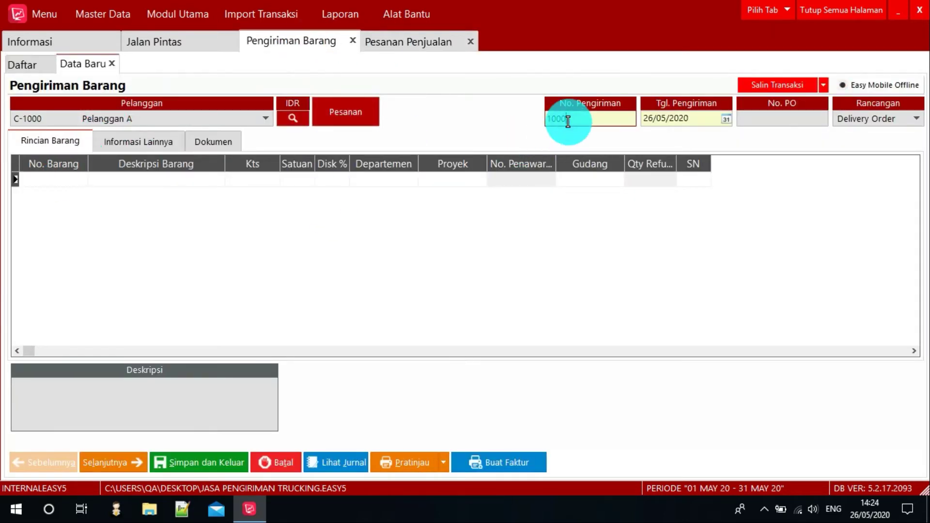
{"action": "key", "text": "BackSpace"}
{"action": "type", "text": "DO-10000"}
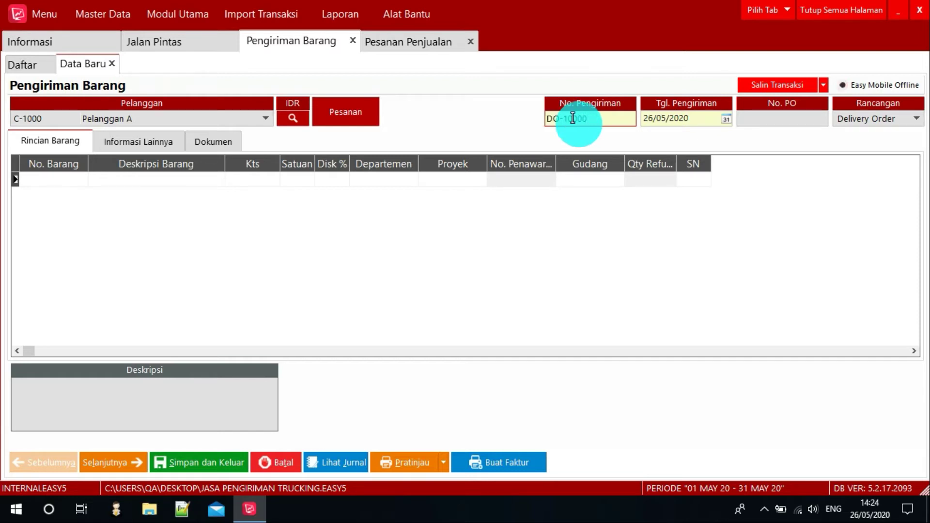
Load the items of Pelanggan A's sales order into the goods delivery and preview the printed delivery note.
{"action": "left_click", "coordinate": [331, 113]}
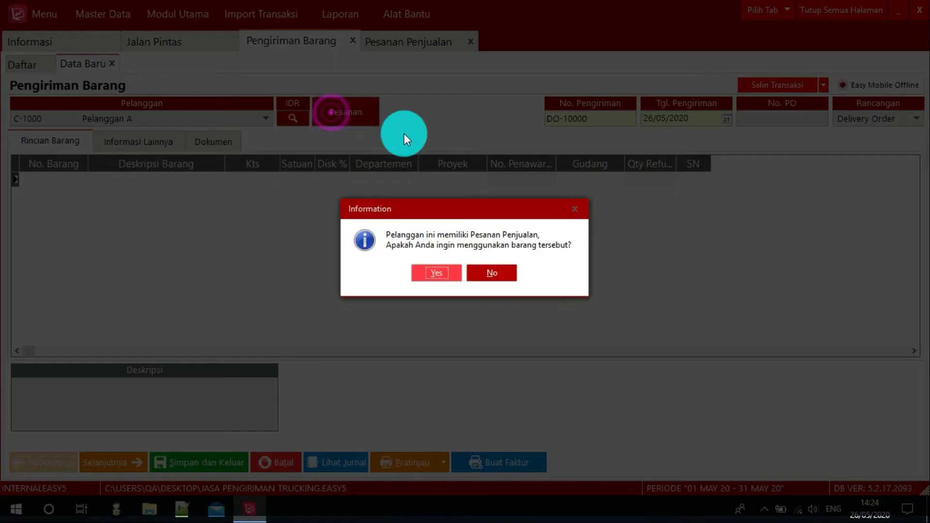
{"action": "left_click", "coordinate": [442, 272]}
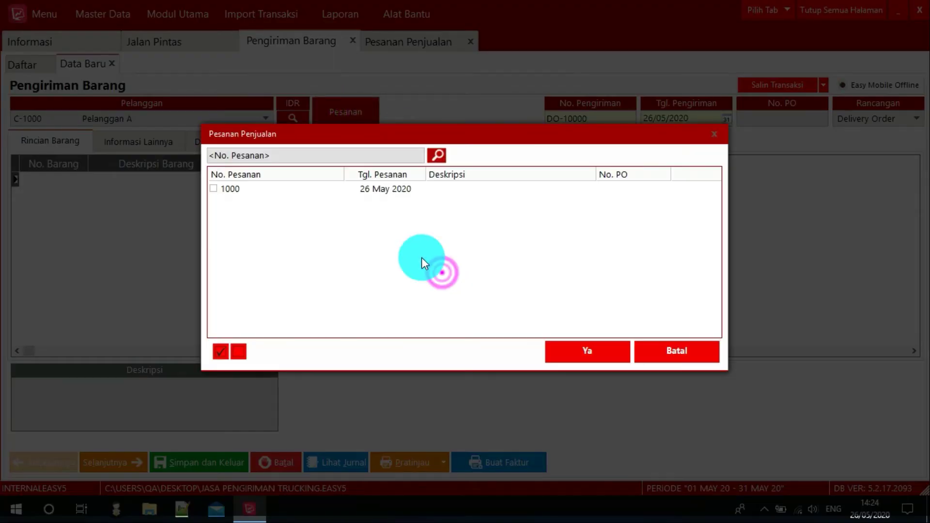
{"action": "left_click", "coordinate": [213, 190]}
{"action": "left_click", "coordinate": [601, 356]}
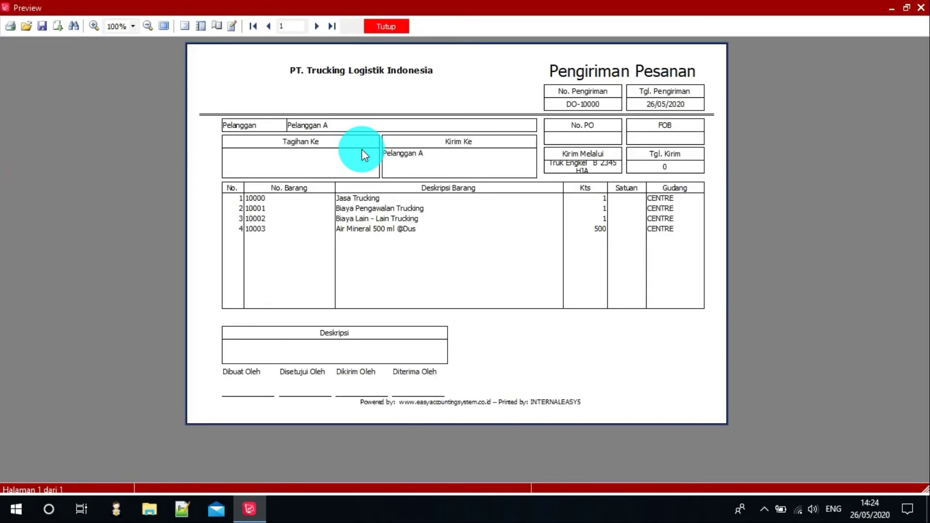
{"action": "left_click", "coordinate": [386, 28]}
{"action": "left_click", "coordinate": [155, 142]}
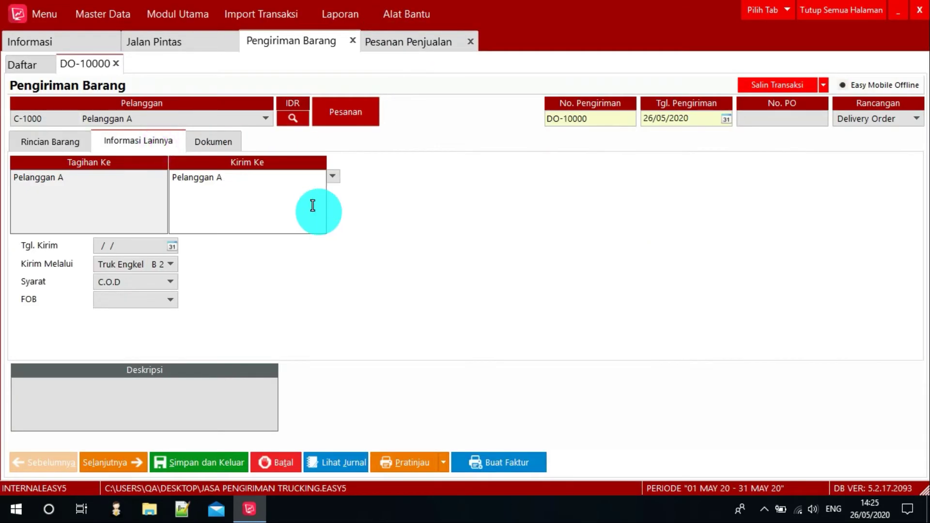
{"action": "left_click", "coordinate": [101, 266]}
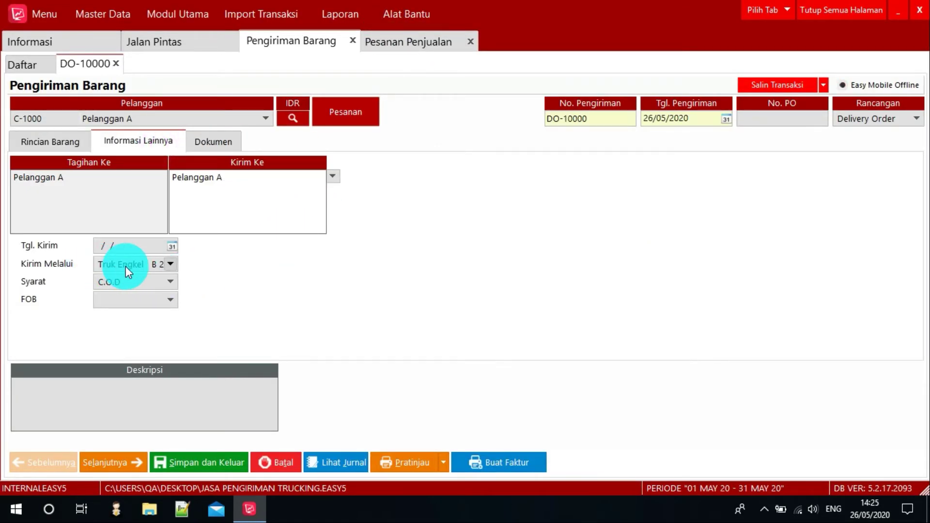
{"action": "left_click", "coordinate": [170, 266]}
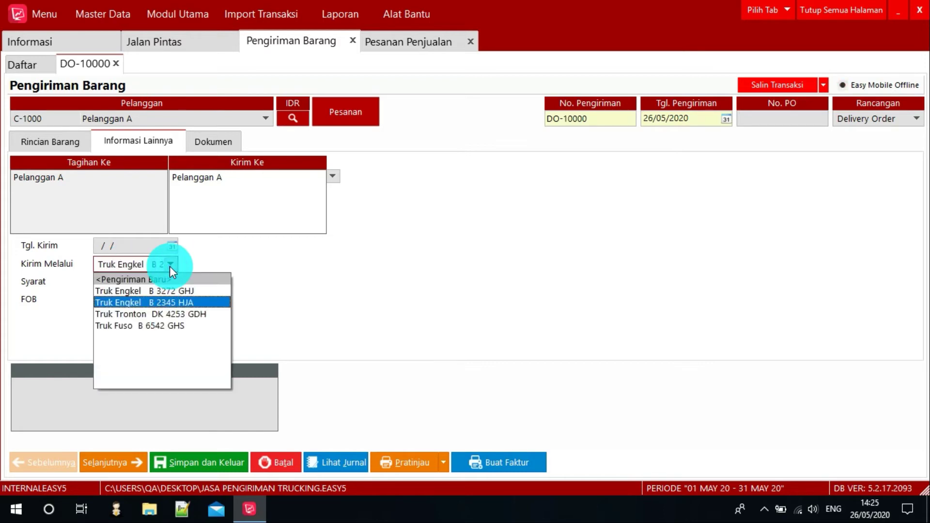
{"action": "left_click", "coordinate": [180, 304]}
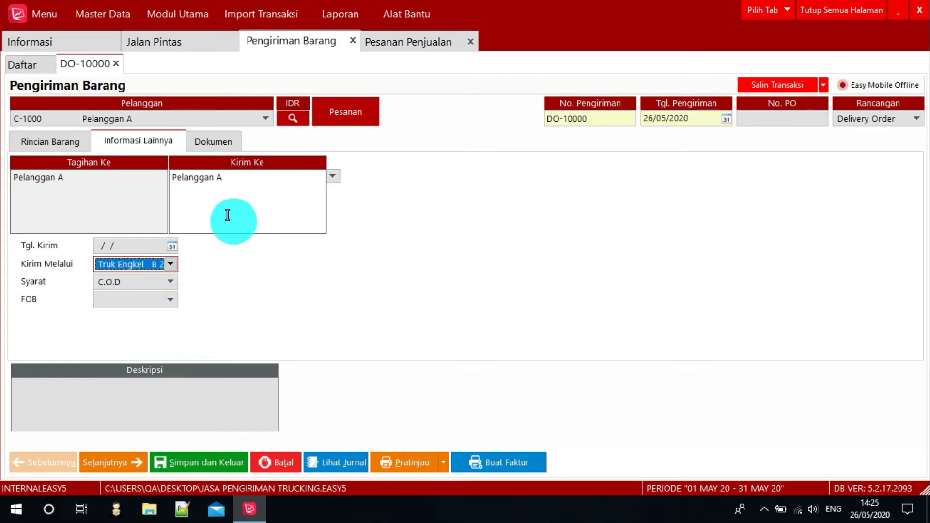
Replace the Kirim Ke text with the customer's delivery address and preview the delivery note again.
{"action": "left_click", "coordinate": [226, 187]}
{"action": "left_click_drag", "start_coordinate": [254, 177], "coordinate": [170, 177]}
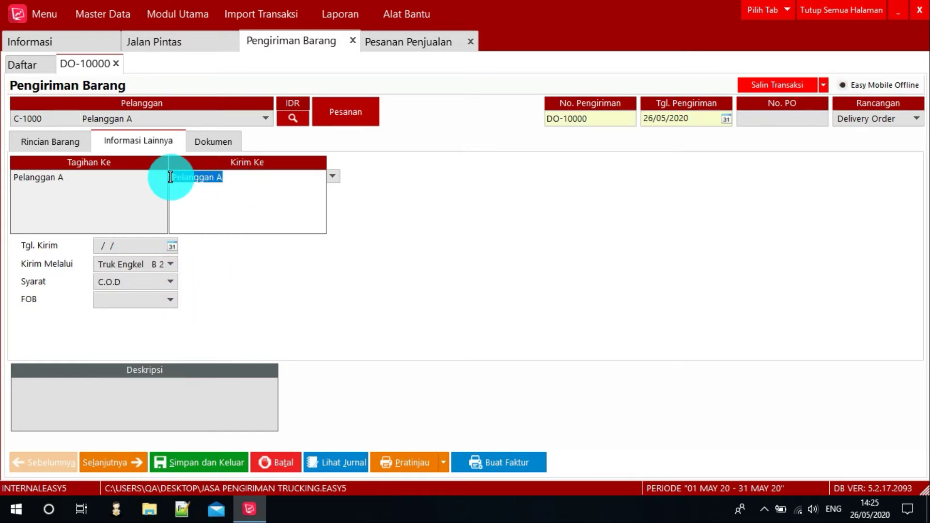
{"action": "key", "text": "BackSpace"}
{"action": "type", "text": "Jl. Kamboja Gedung "}
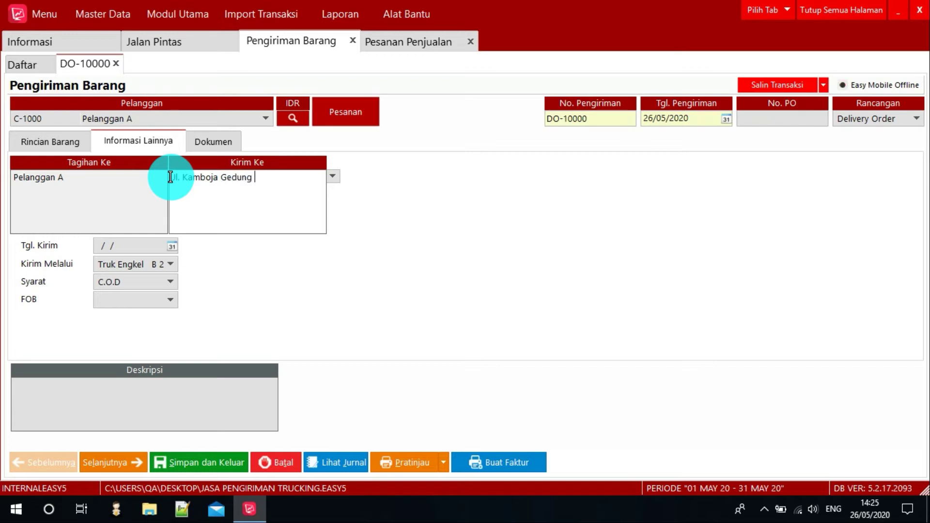
{"action": "type", "text": "Graha Raya"}
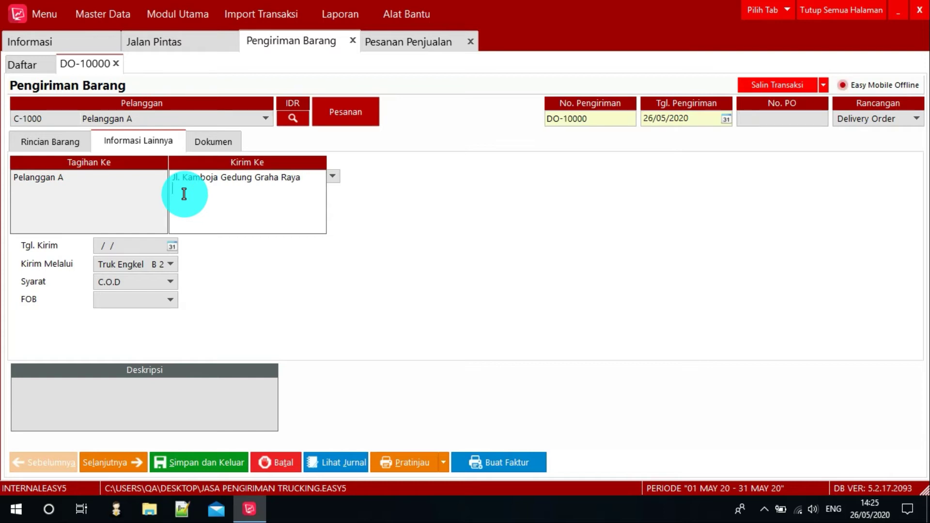
{"action": "key", "text": "ctrl+z"}
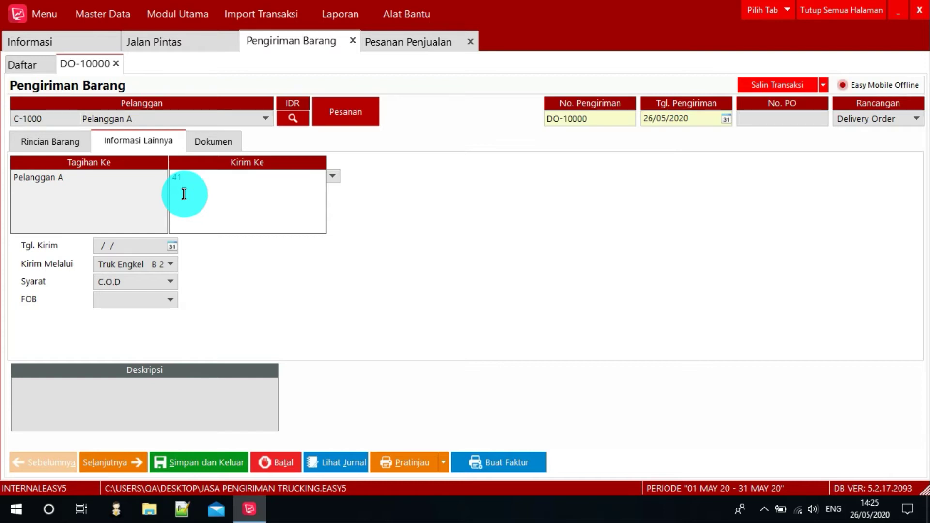
{"action": "left_click", "coordinate": [390, 464]}
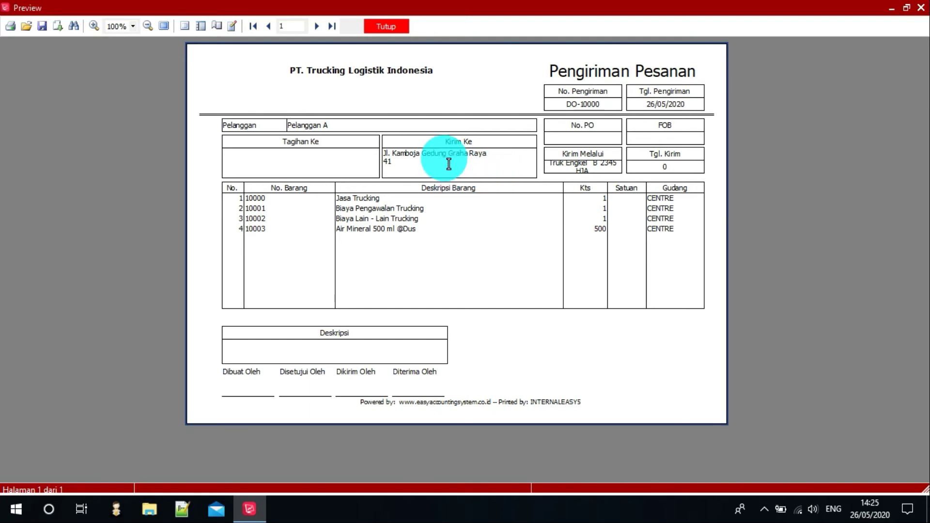
{"action": "left_click", "coordinate": [380, 30]}
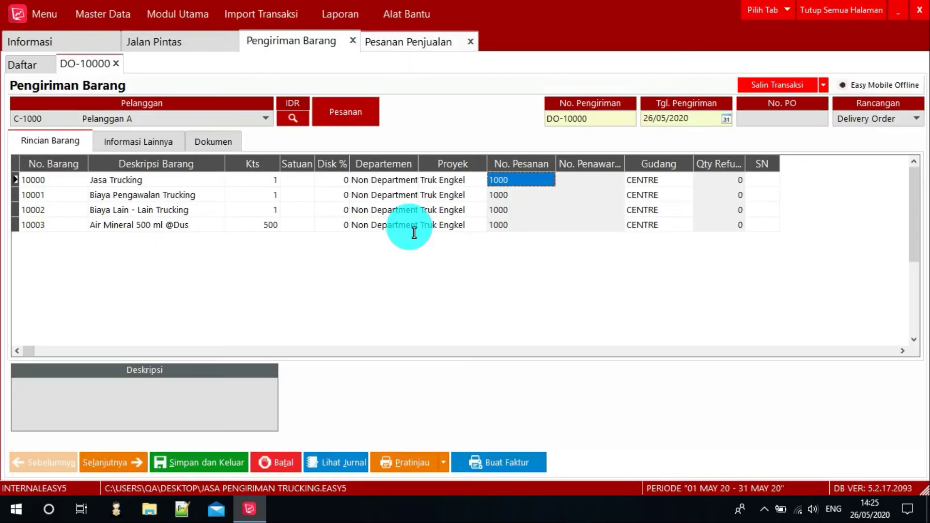
Save and close the goods delivery and refresh the delivery list.
{"action": "left_click", "coordinate": [204, 467]}
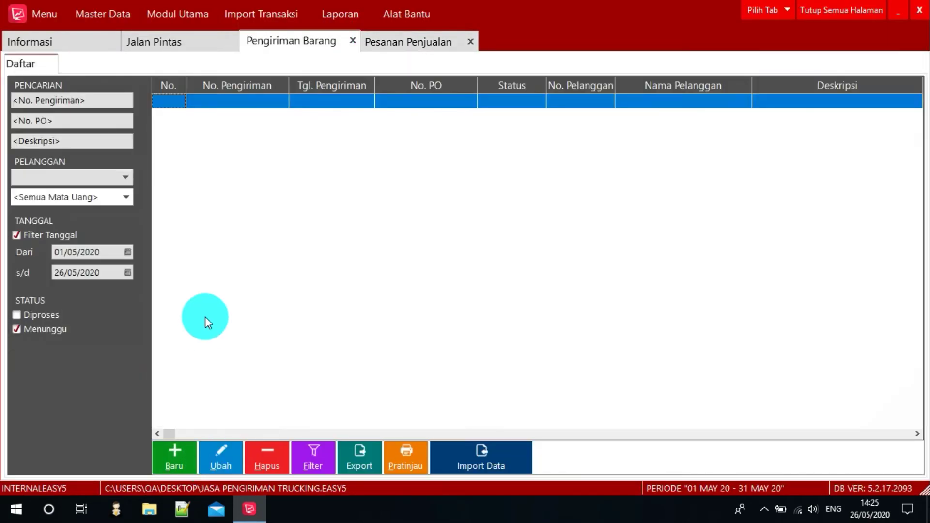
{"action": "right_click", "coordinate": [313, 246]}
{"action": "left_click", "coordinate": [344, 257]}
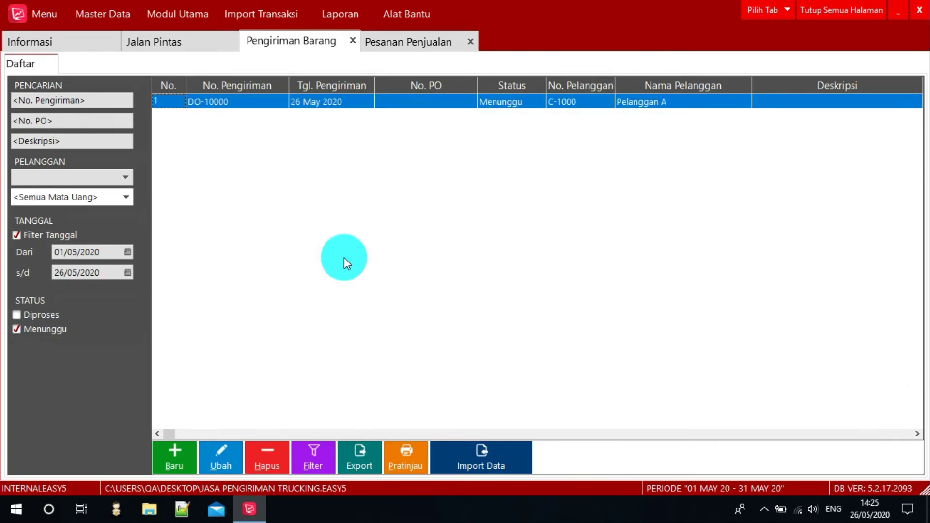
Close the Pesanan Penjualan and Pengiriman Barang modules.
{"action": "left_click", "coordinate": [383, 43]}
{"action": "left_click", "coordinate": [347, 42]}
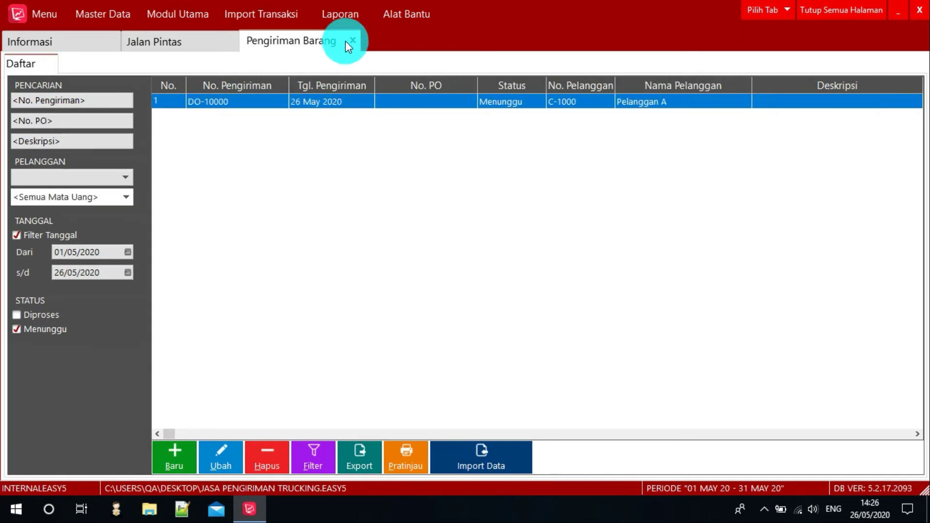
{"action": "left_click", "coordinate": [351, 41]}
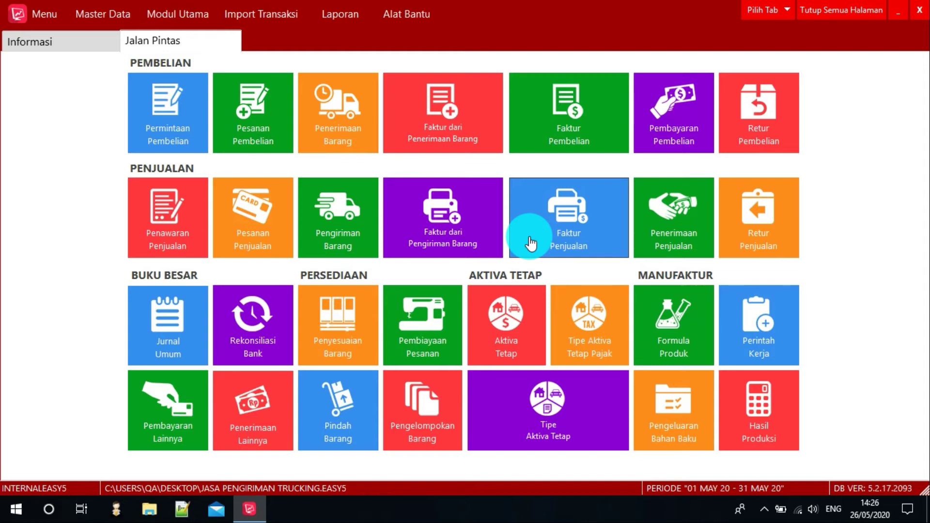
Start a new Faktur dari Pengiriman Barang for Pelanggan A using the items of delivery DO-10000.
{"action": "left_click", "coordinate": [447, 237]}
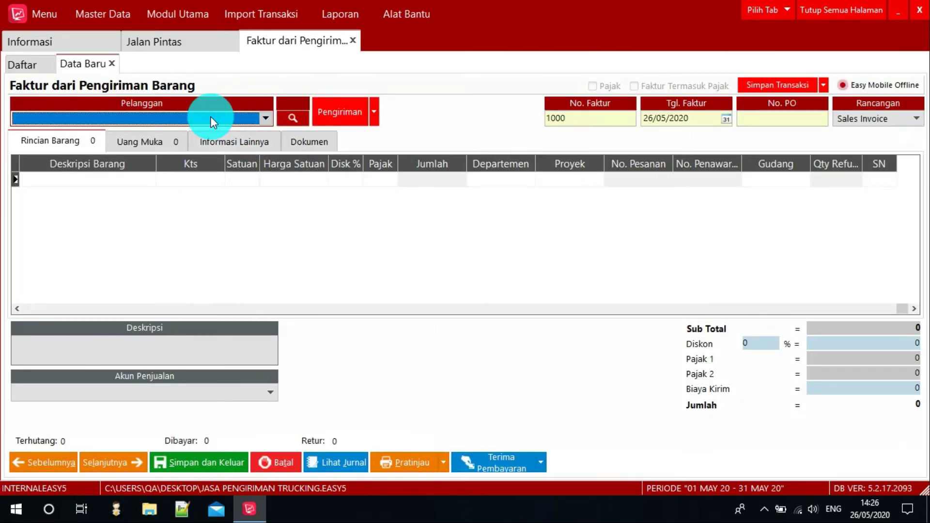
{"action": "left_click", "coordinate": [210, 116]}
{"action": "left_click", "coordinate": [124, 147]}
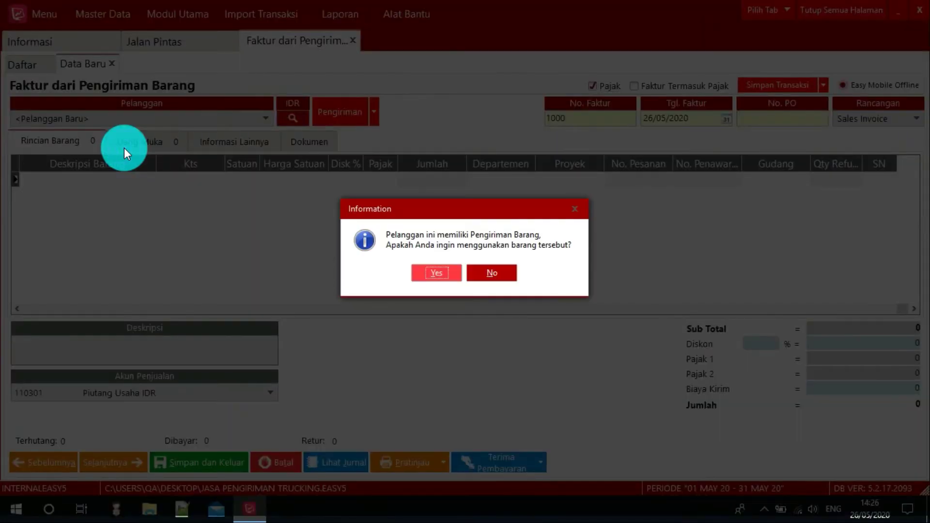
{"action": "left_click", "coordinate": [434, 273]}
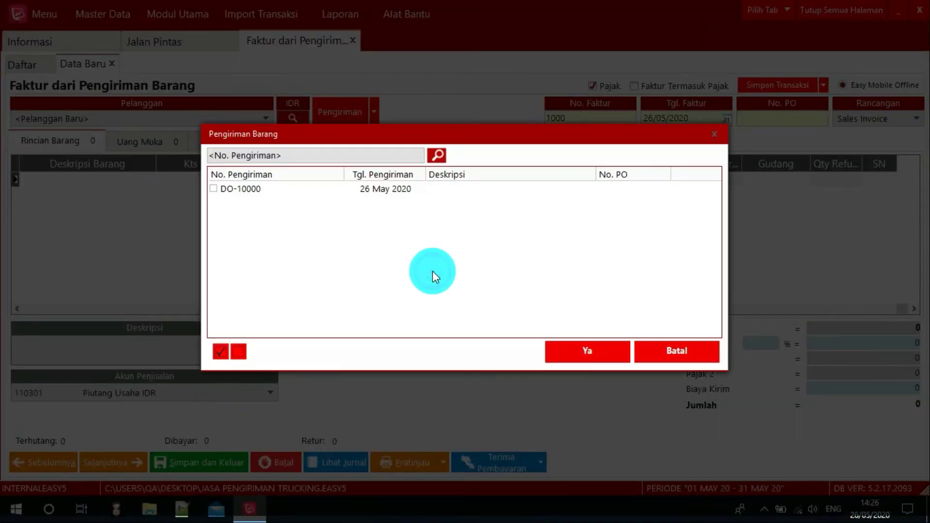
{"action": "left_click", "coordinate": [212, 189]}
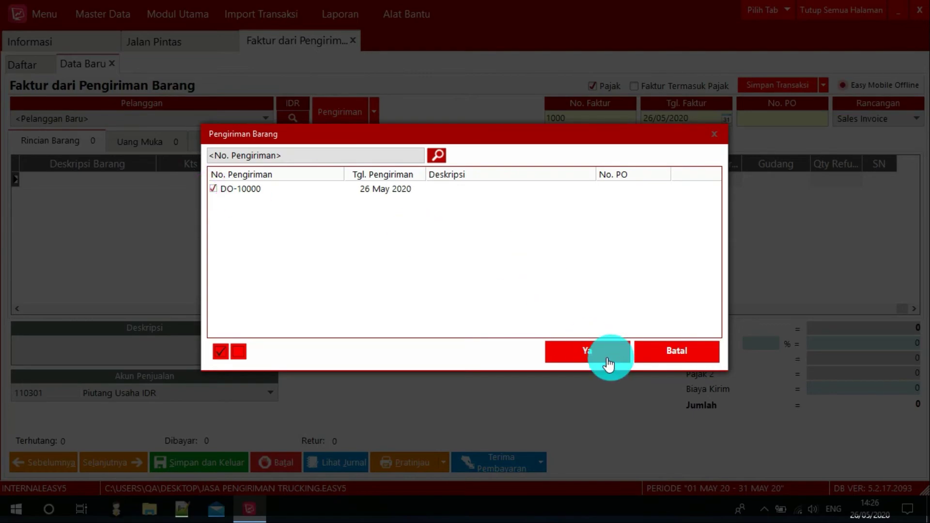
{"action": "left_click", "coordinate": [597, 357]}
Review the invoice lines, checking the Air Mineral item's quantity and the unit price of Jasa Trucking.
{"action": "left_click", "coordinate": [22, 309]}
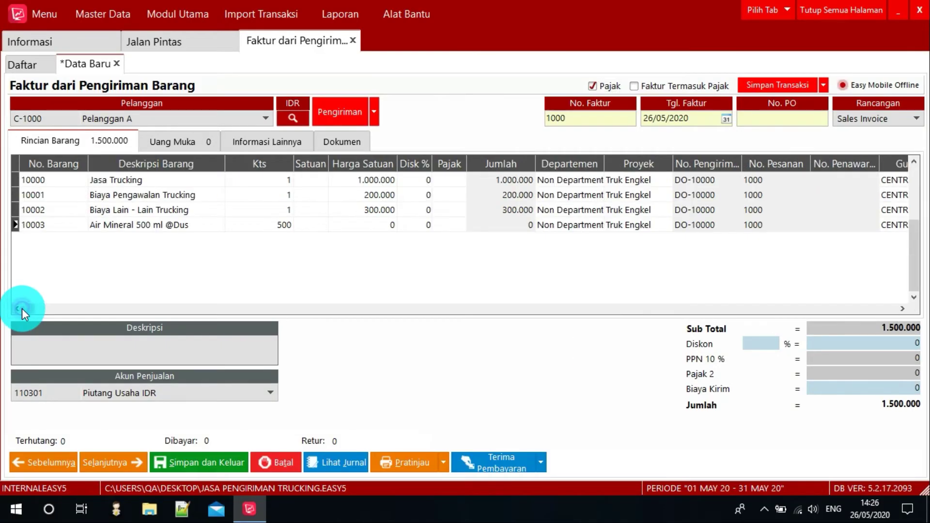
{"action": "left_click", "coordinate": [130, 226]}
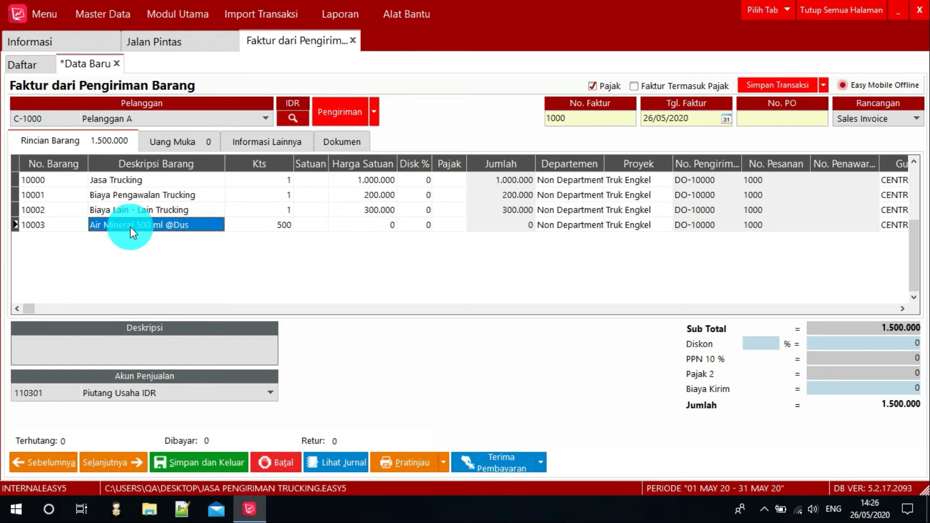
{"action": "left_click", "coordinate": [277, 227]}
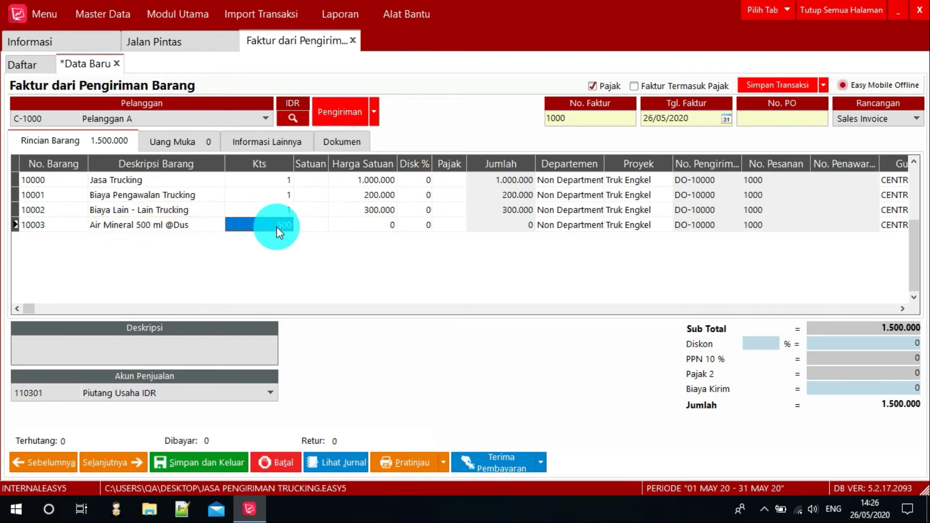
{"action": "key", "text": "Up"}
{"action": "left_click", "coordinate": [345, 183]}
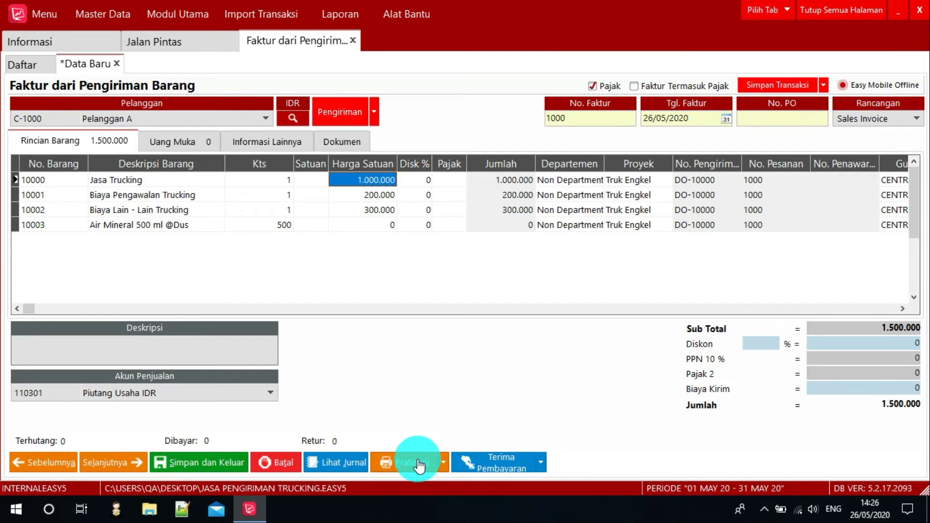
Preview the printed sales invoice, check its shipping details, items and totals, and close the preview.
{"action": "left_click", "coordinate": [400, 468]}
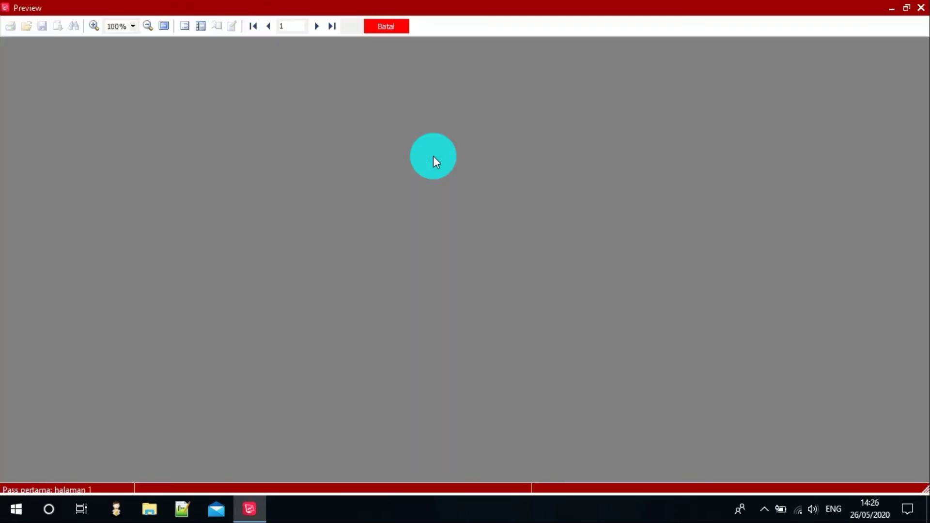
{"action": "scroll", "coordinate": [501, 345], "scroll_direction": "down", "scroll_amount": 2}
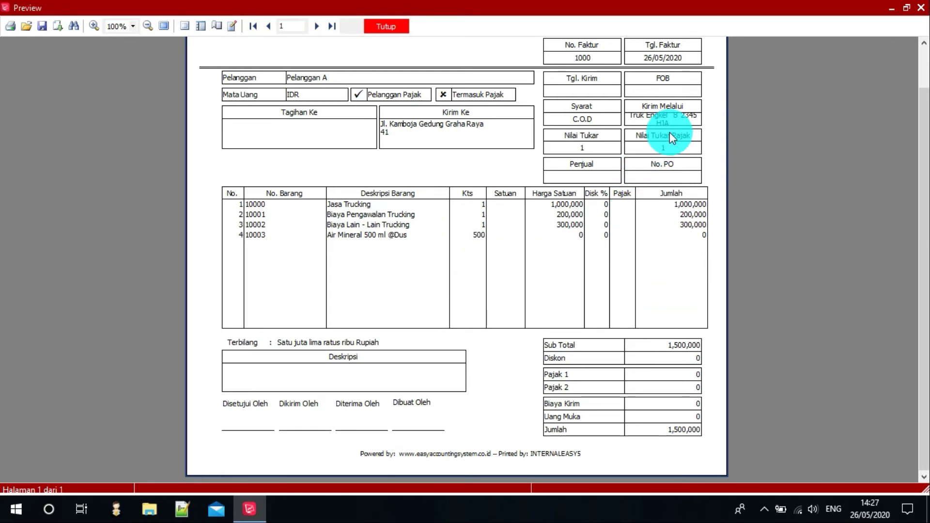
{"action": "scroll", "coordinate": [671, 136], "scroll_direction": "up", "scroll_amount": 1}
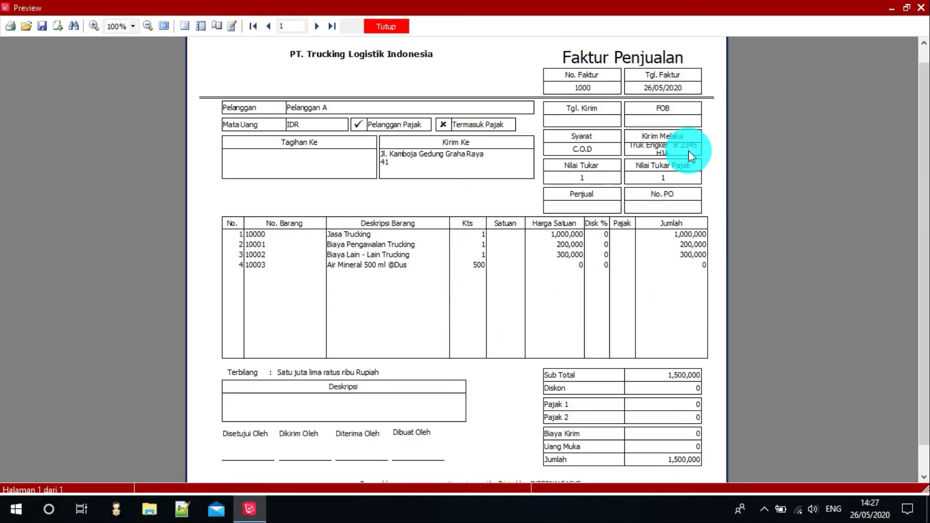
{"action": "left_click", "coordinate": [386, 27]}
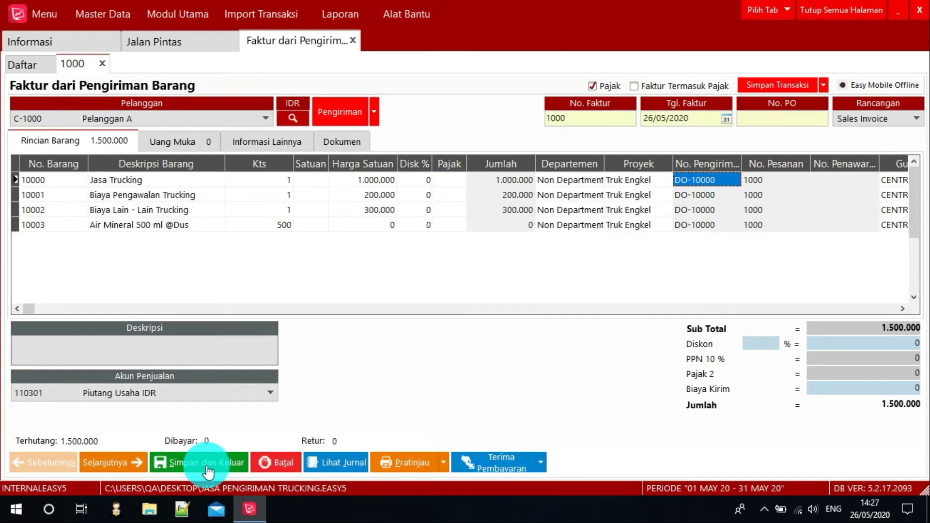
Start a payment receipt (Penerimaan Penjualan) from Pelanggan A's invoice and compare it with the invoice lines.
{"action": "left_click", "coordinate": [495, 465]}
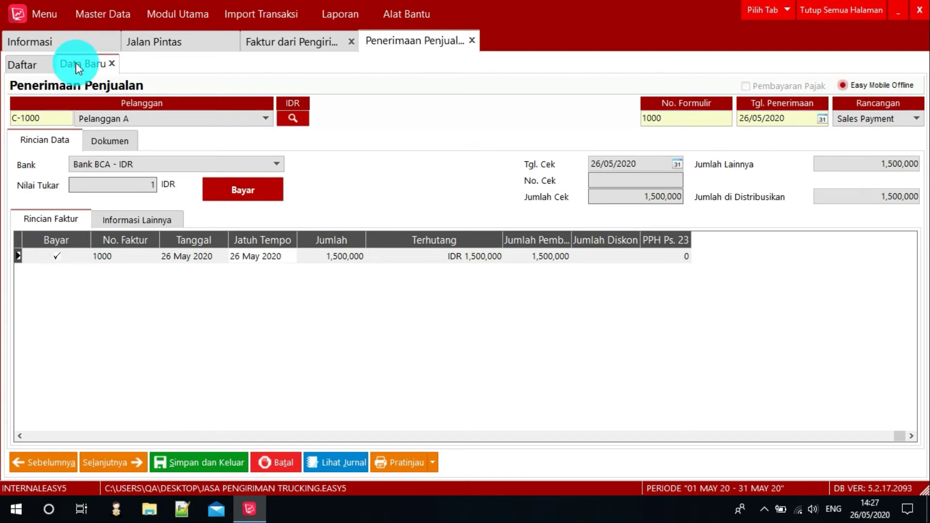
{"action": "left_click", "coordinate": [310, 44]}
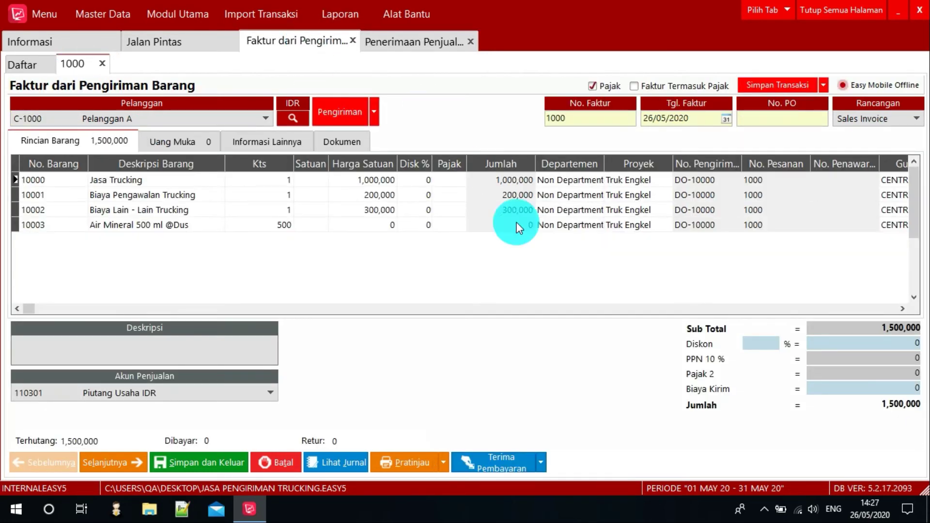
{"action": "left_click", "coordinate": [506, 469]}
{"action": "left_click", "coordinate": [441, 40]}
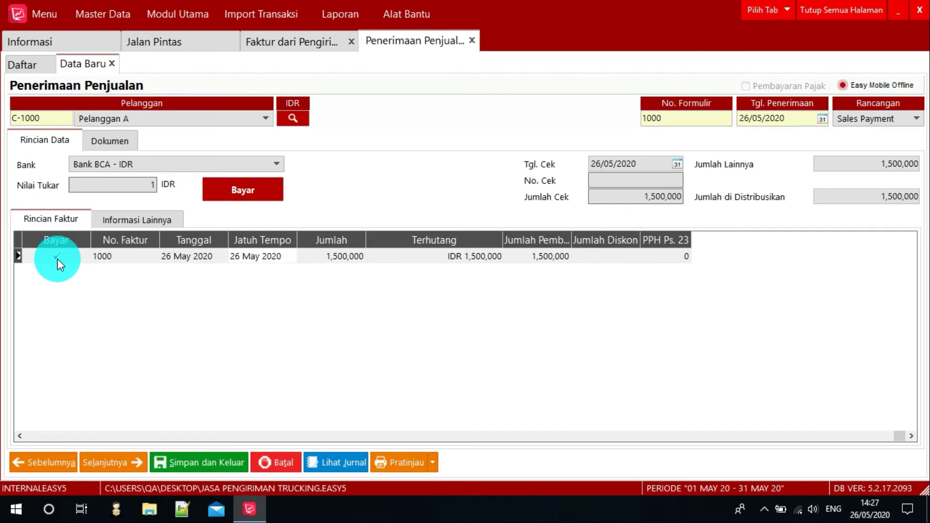
Set the invoice's payment amount to 1,000,000 as a partial payment, save the receipt and start another one.
{"action": "left_click", "coordinate": [467, 257]}
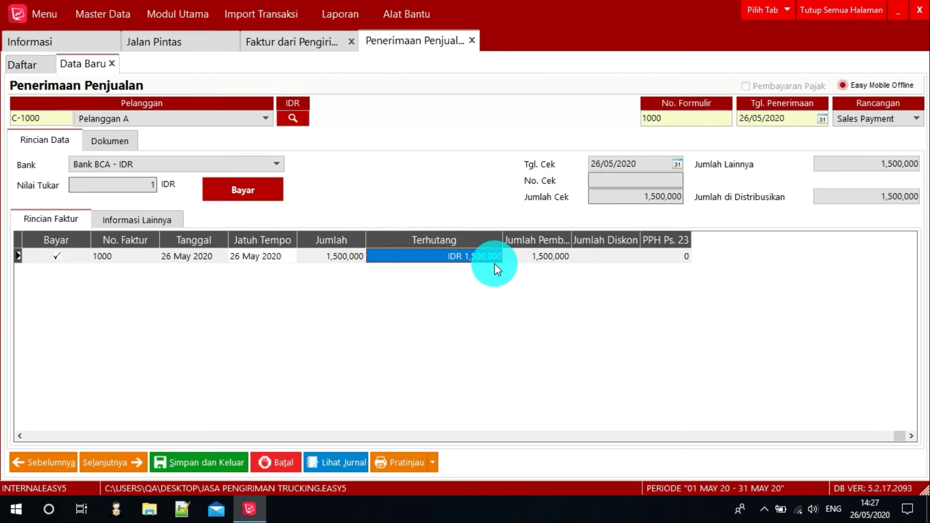
{"action": "key", "text": "Tab"}
{"action": "type", "text": "1"}
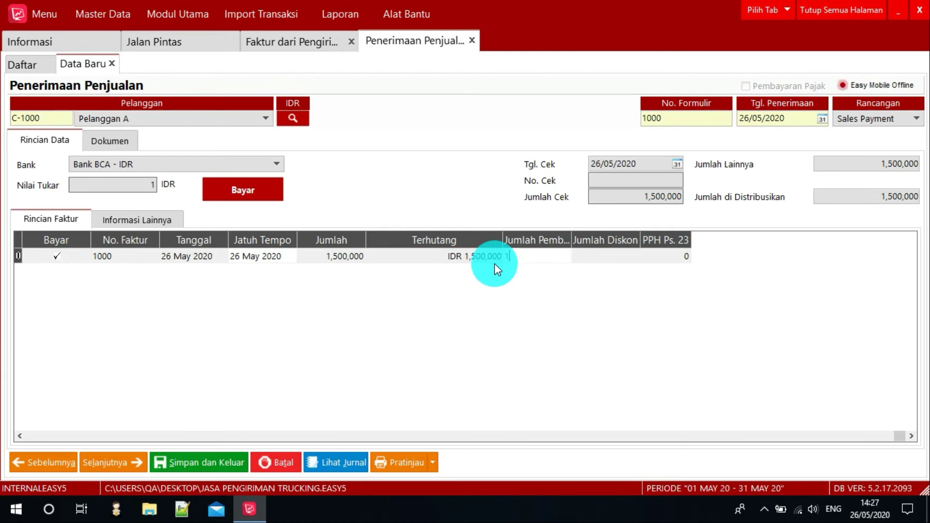
{"action": "type", "text": "000000"}
{"action": "key", "text": "Return"}
{"action": "left_click", "coordinate": [488, 256]}
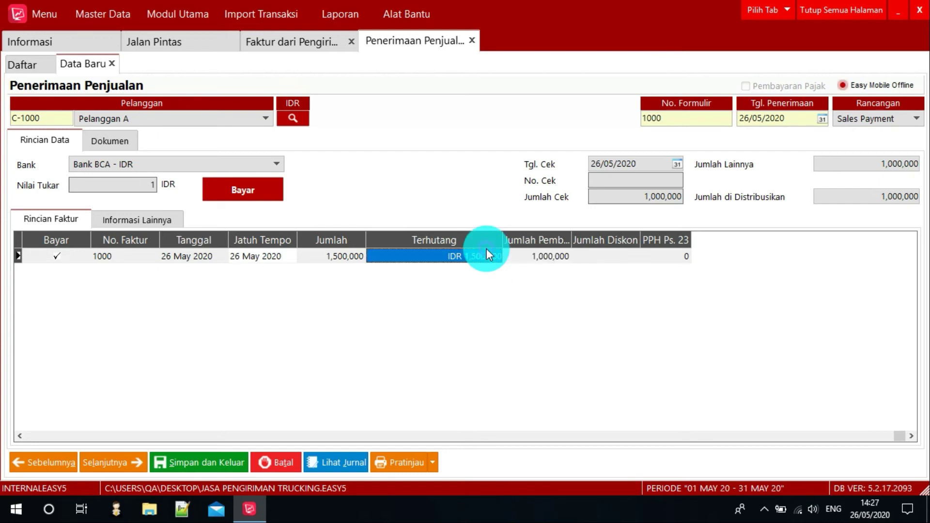
{"action": "left_click", "coordinate": [545, 257]}
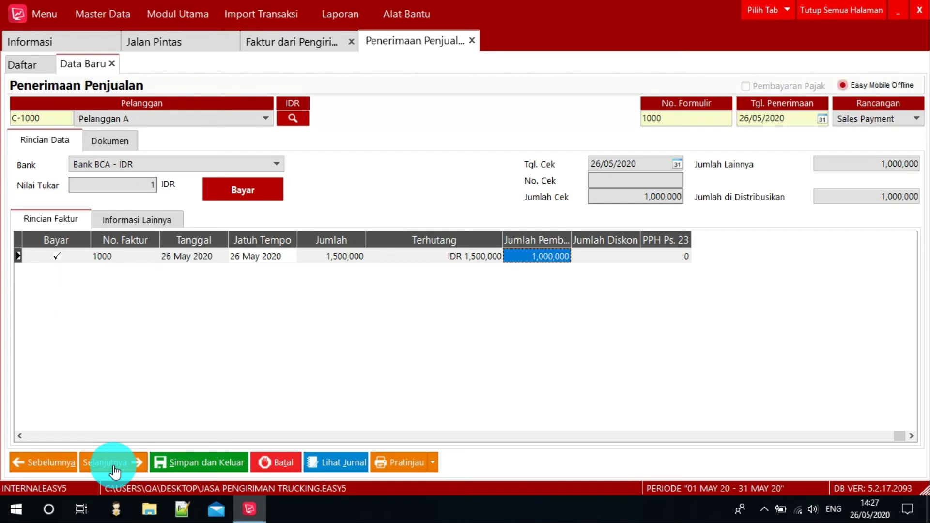
{"action": "left_click", "coordinate": [113, 464]}
Record and save a second receipt for Pelanggan A, paying the invoice's remaining balance into Bank BCA - IDR.
{"action": "left_click", "coordinate": [213, 119]}
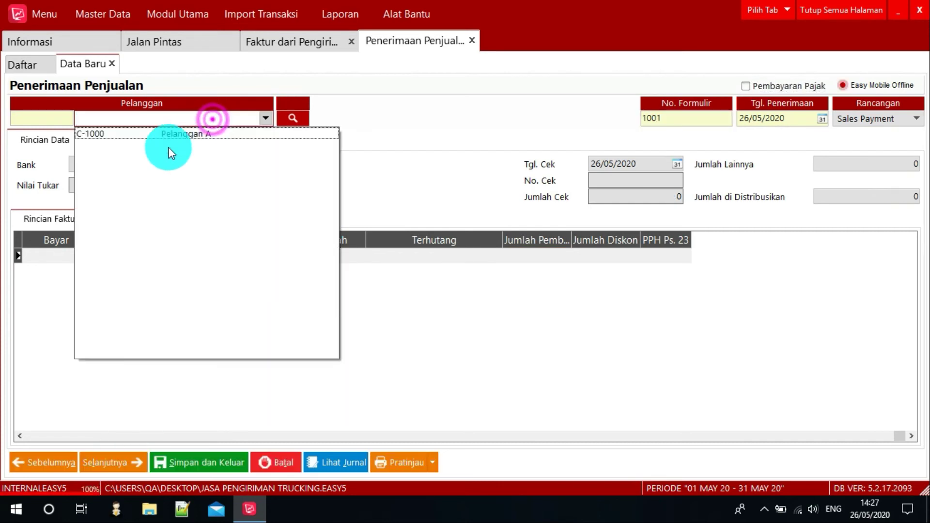
{"action": "left_click", "coordinate": [159, 135]}
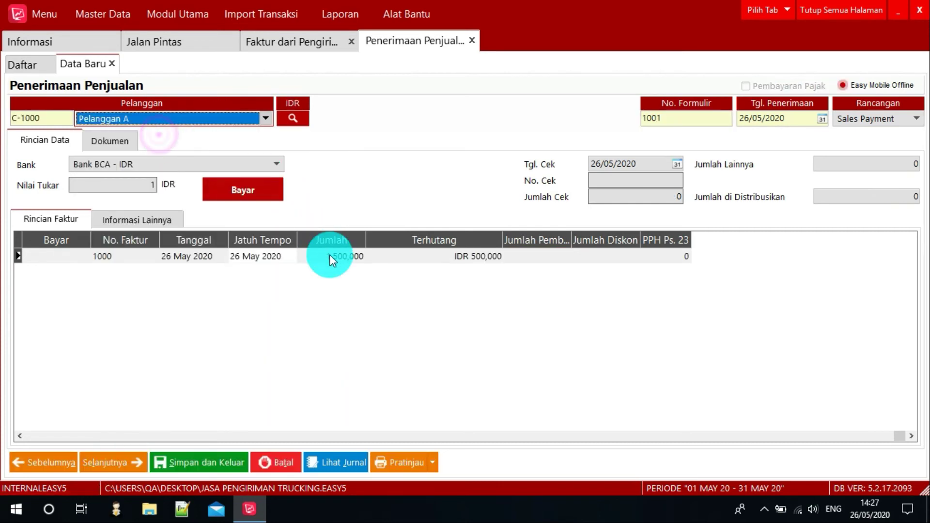
{"action": "left_click", "coordinate": [483, 256]}
{"action": "left_click", "coordinate": [67, 257]}
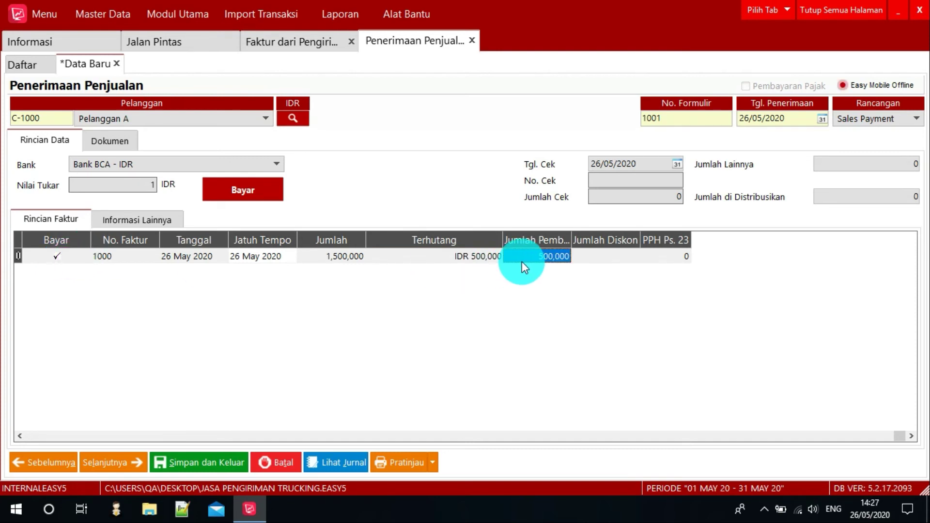
{"action": "left_click", "coordinate": [169, 164]}
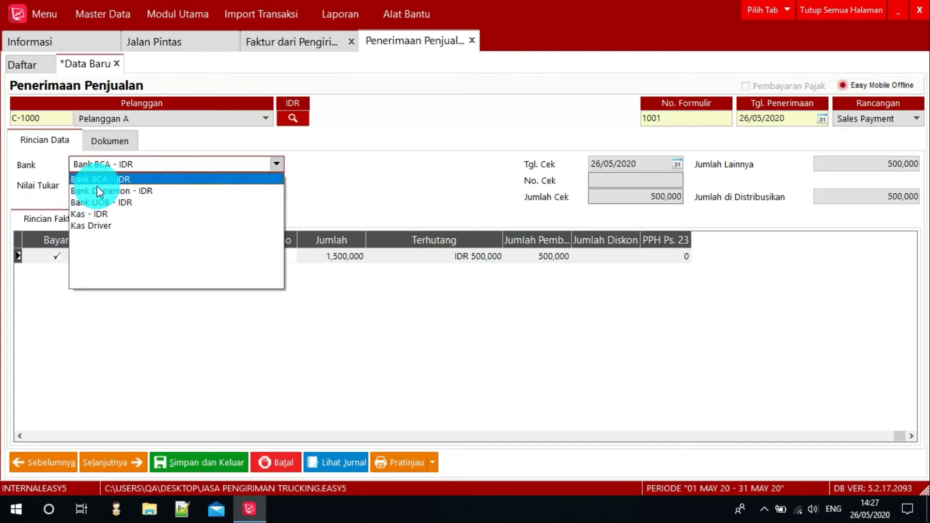
{"action": "left_click", "coordinate": [112, 179]}
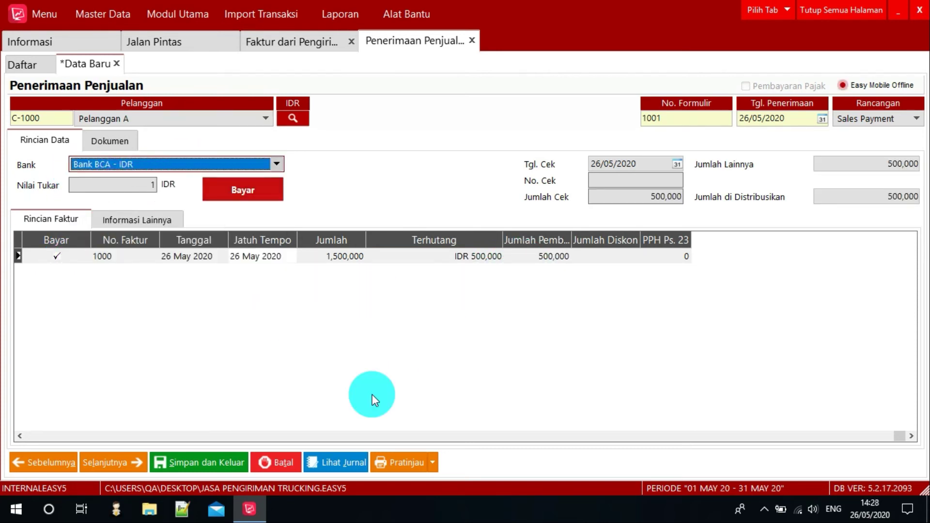
{"action": "left_click", "coordinate": [208, 464]}
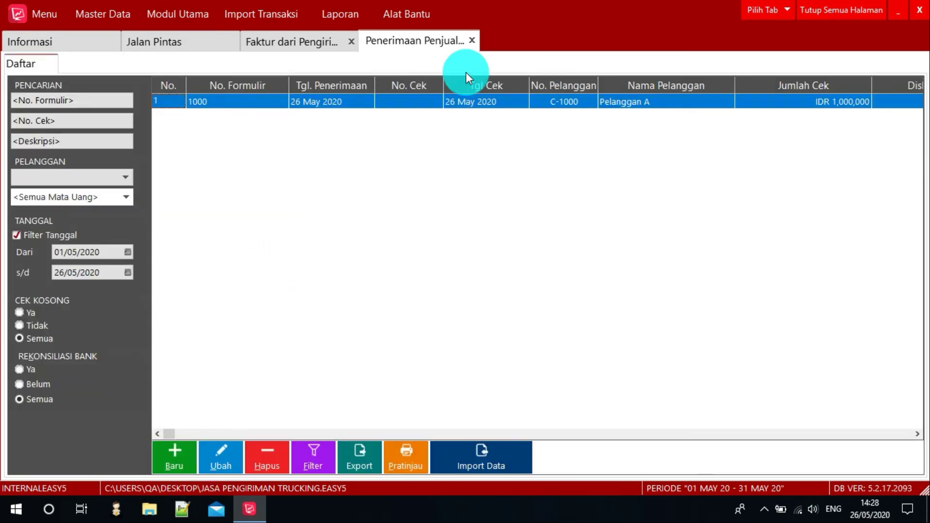
Close the Penerimaan Penjualan and Faktur dari Pengiriman Barang modules and open a new Pembayaran Lainnya entry.
{"action": "left_click", "coordinate": [473, 40]}
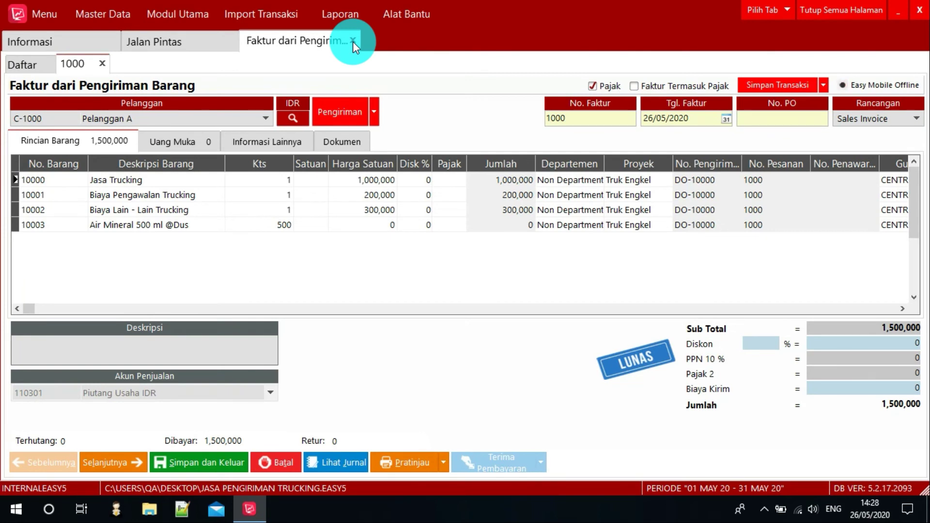
{"action": "left_click", "coordinate": [352, 42]}
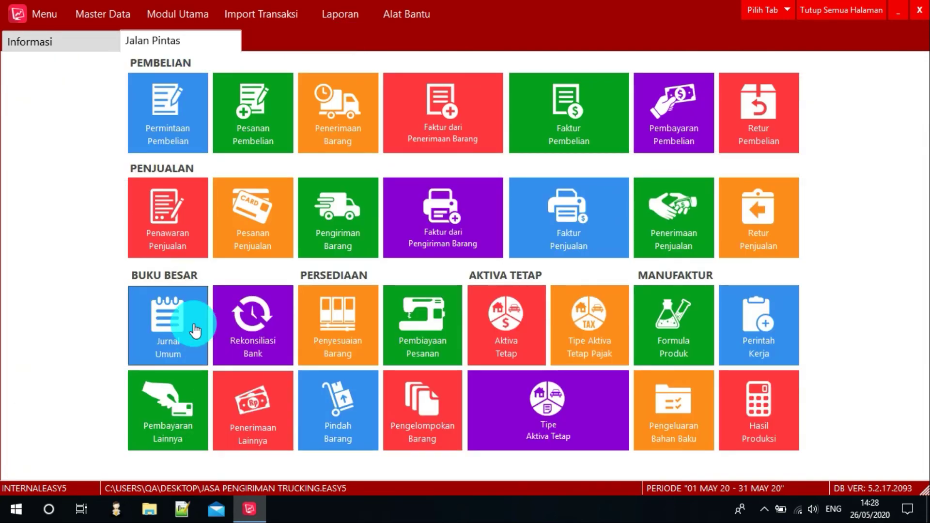
{"action": "left_click", "coordinate": [169, 429]}
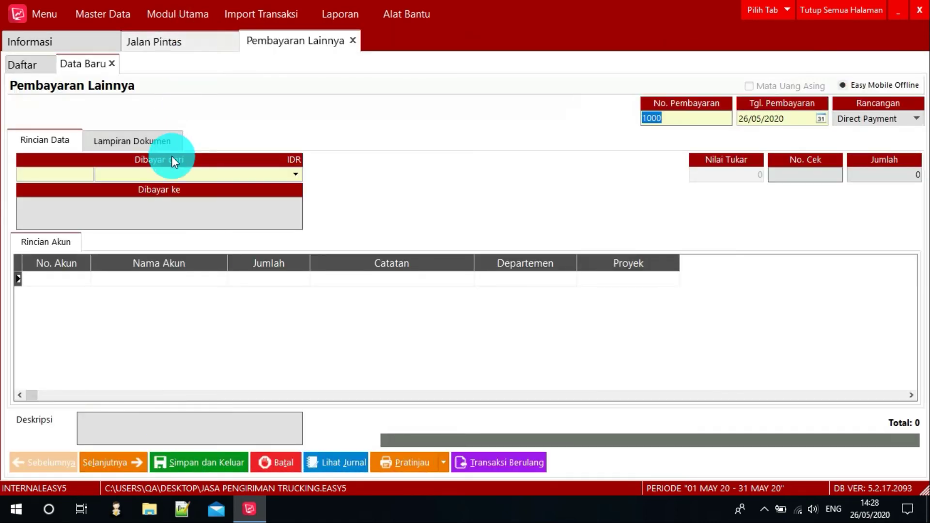
Set Bank BCA - IDR as the account the other payment is paid from.
{"action": "left_click", "coordinate": [173, 175]}
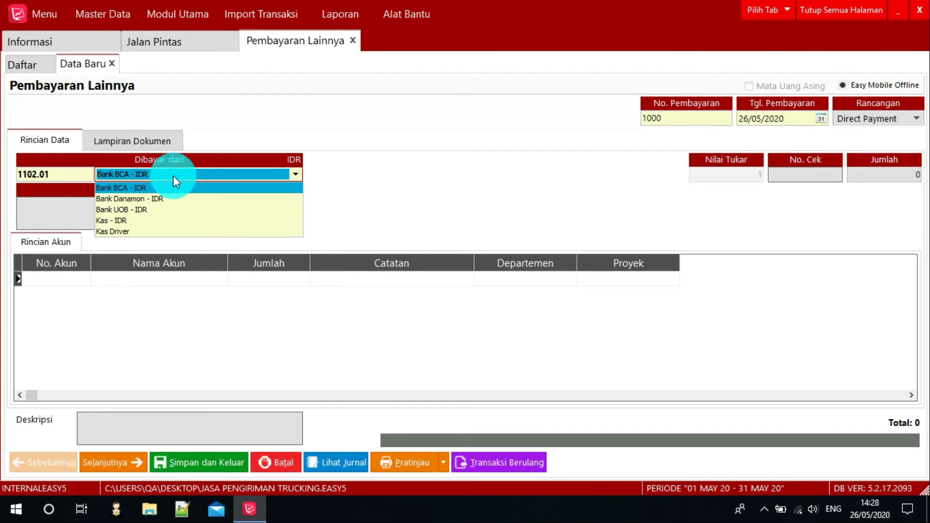
{"action": "key", "text": "Down"}
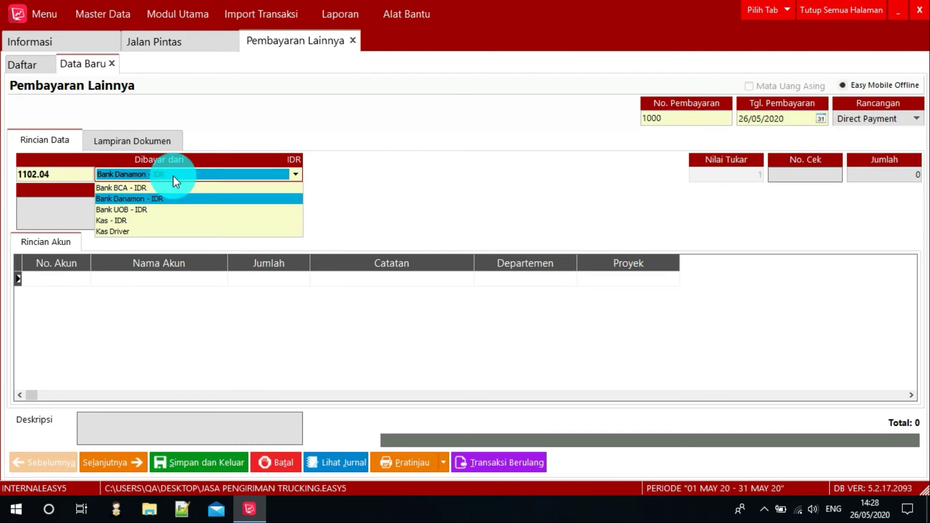
{"action": "key", "text": "Up"}
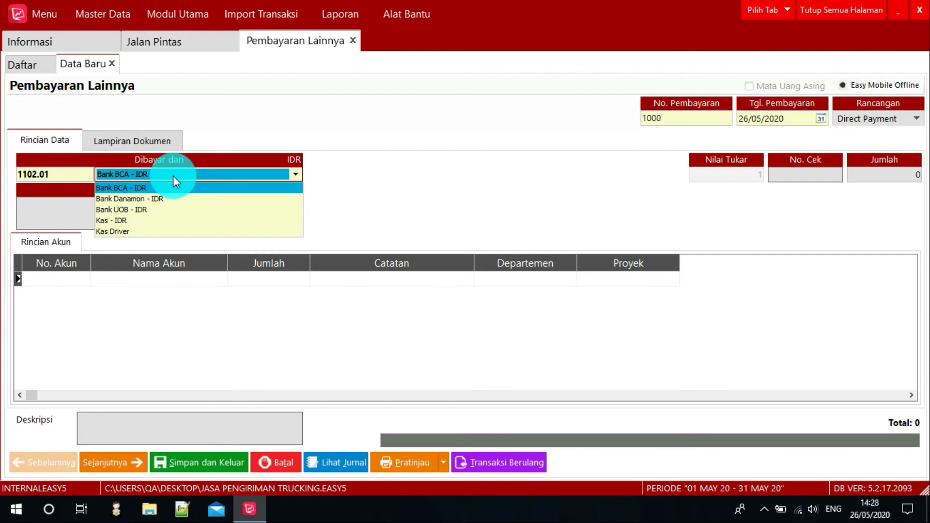
{"action": "left_click", "coordinate": [138, 189]}
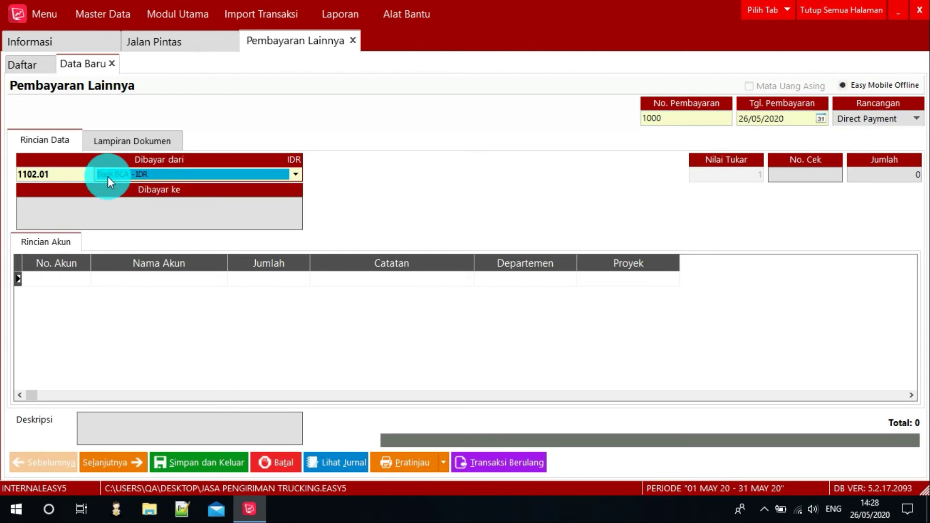
Search the GL accounts for "biaya" and assign Biaya Lain-Lain Trucking to the first payment line.
{"action": "left_click", "coordinate": [68, 280]}
{"action": "left_click", "coordinate": [50, 279]}
{"action": "left_click", "coordinate": [51, 279]}
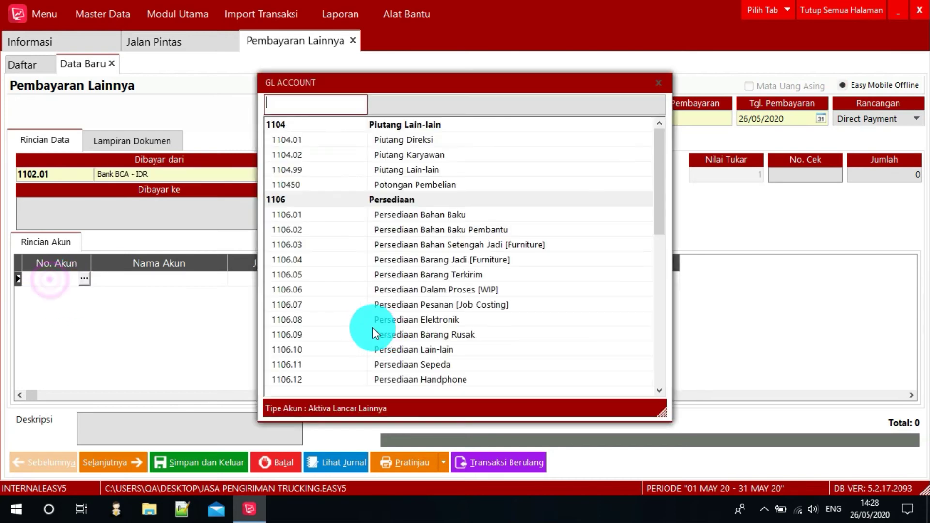
{"action": "left_click", "coordinate": [480, 102]}
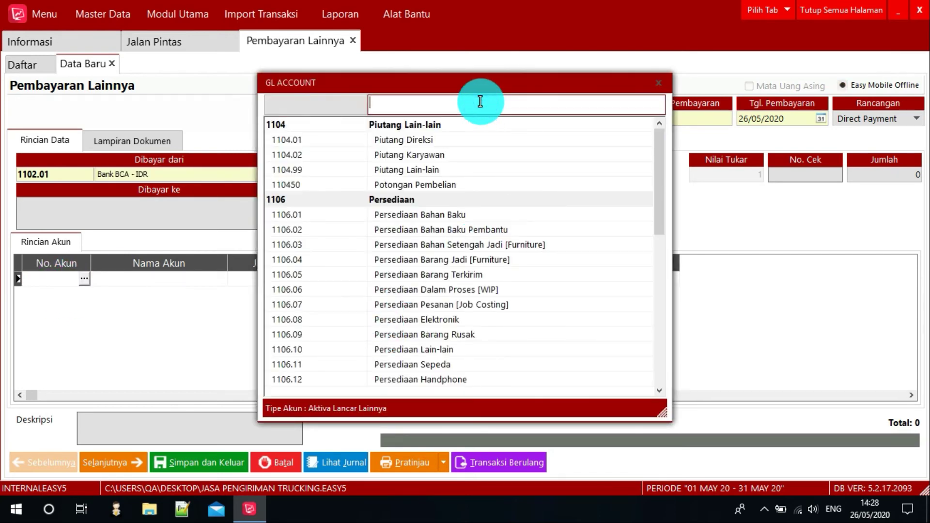
{"action": "type", "text": "biaya"}
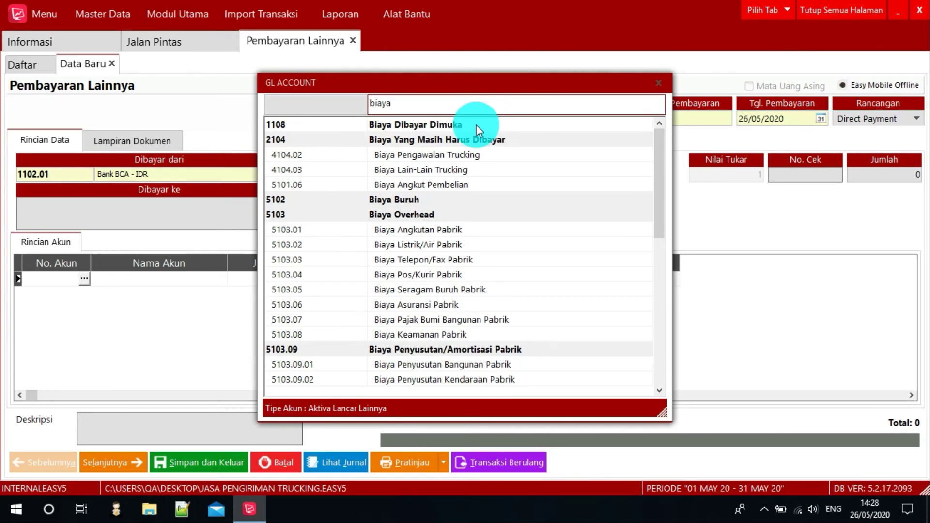
{"action": "left_click", "coordinate": [445, 155]}
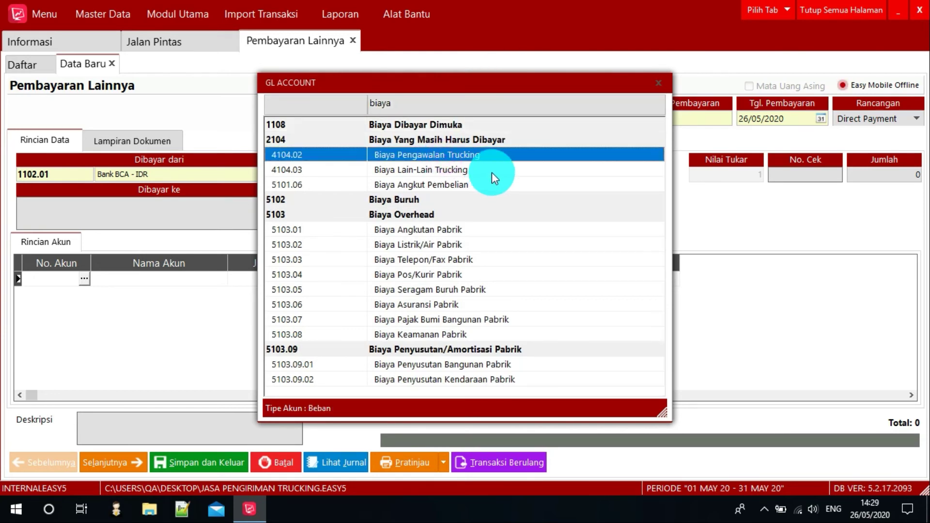
{"action": "left_click", "coordinate": [427, 169]}
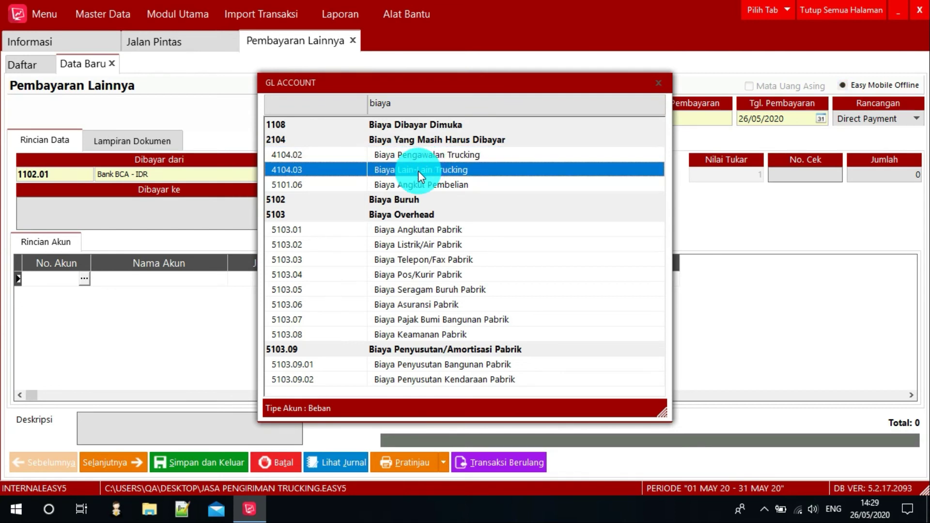
{"action": "double_click", "coordinate": [418, 171]}
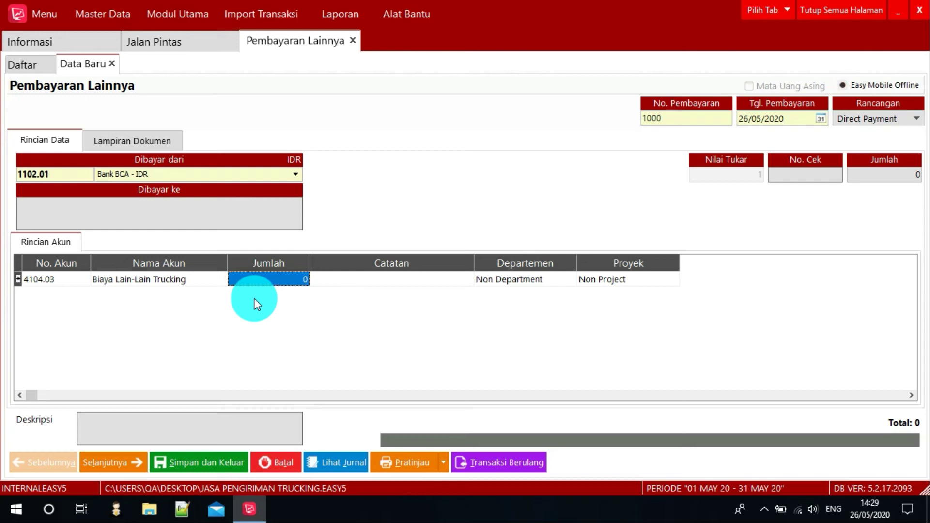
Set the Biaya Lain-Lain Trucking line's amount to 150,000 and its project to Truk Engkel.
{"action": "type", "text": "150000"}
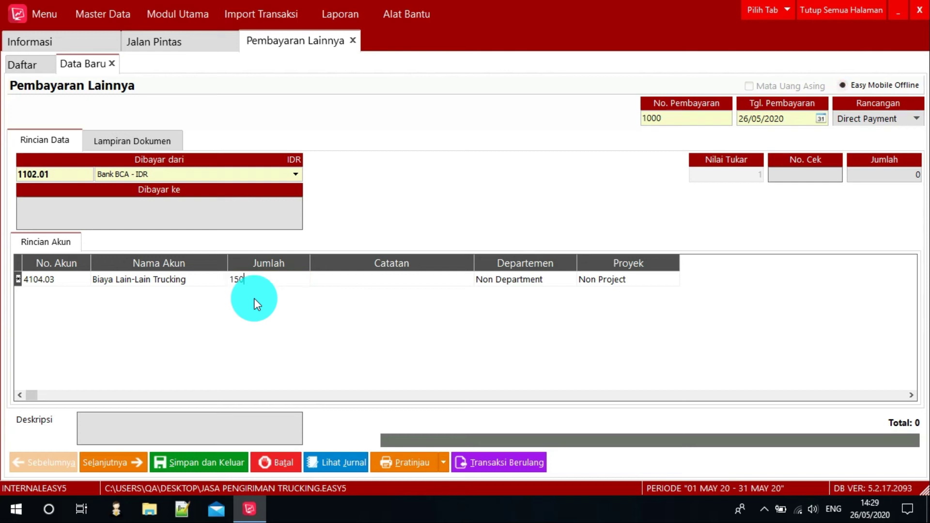
{"action": "key", "text": "Return"}
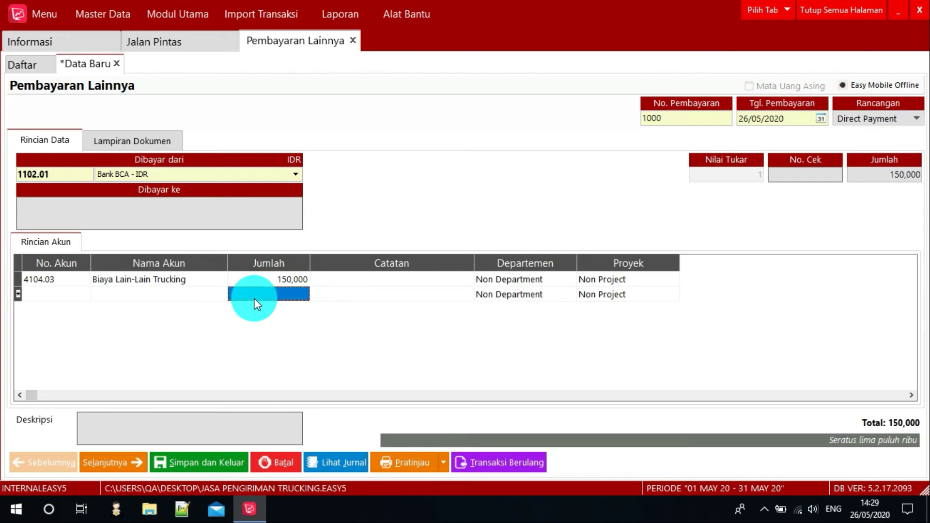
{"action": "key", "text": "Up"}
{"action": "left_click", "coordinate": [357, 281]}
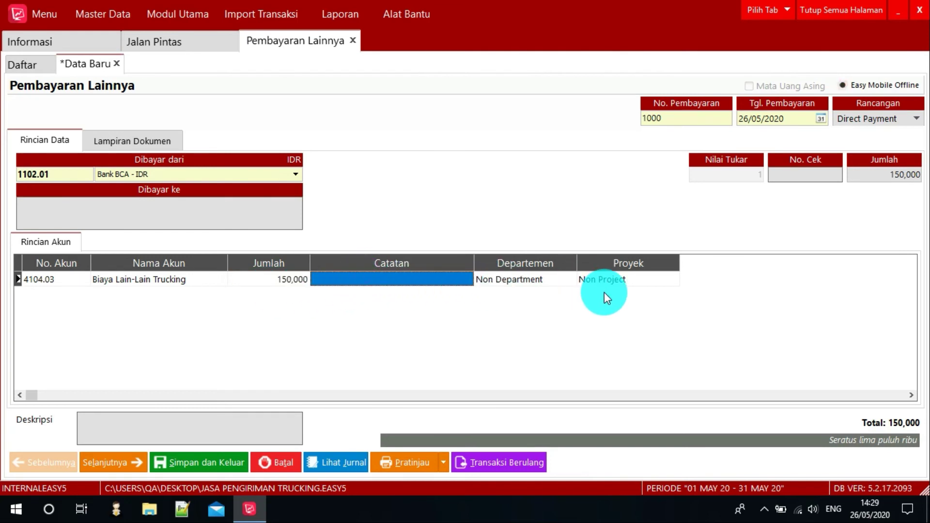
{"action": "double_click", "coordinate": [599, 280]}
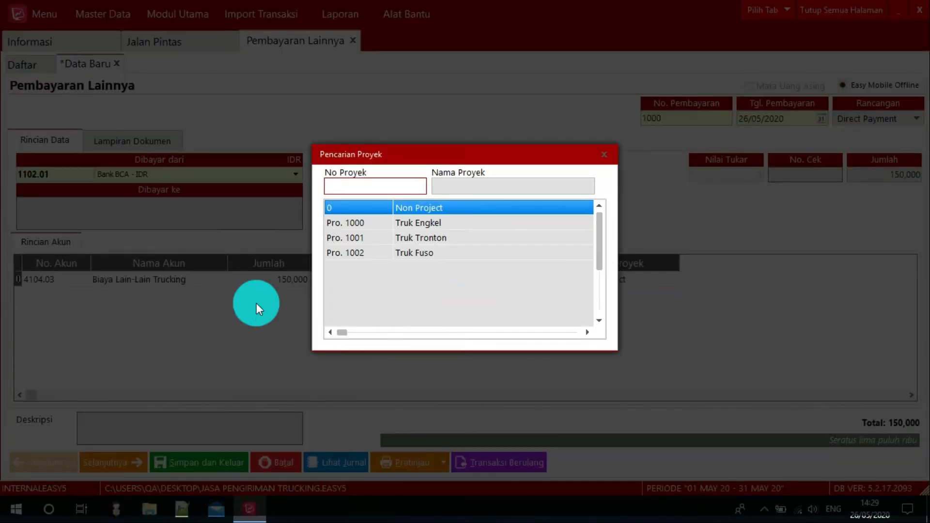
{"action": "left_click", "coordinate": [406, 223]}
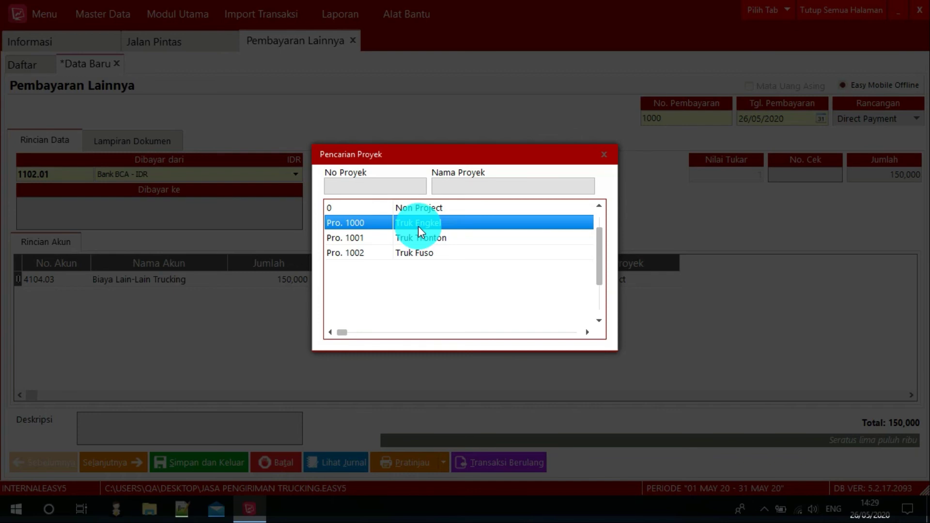
{"action": "double_click", "coordinate": [418, 225]}
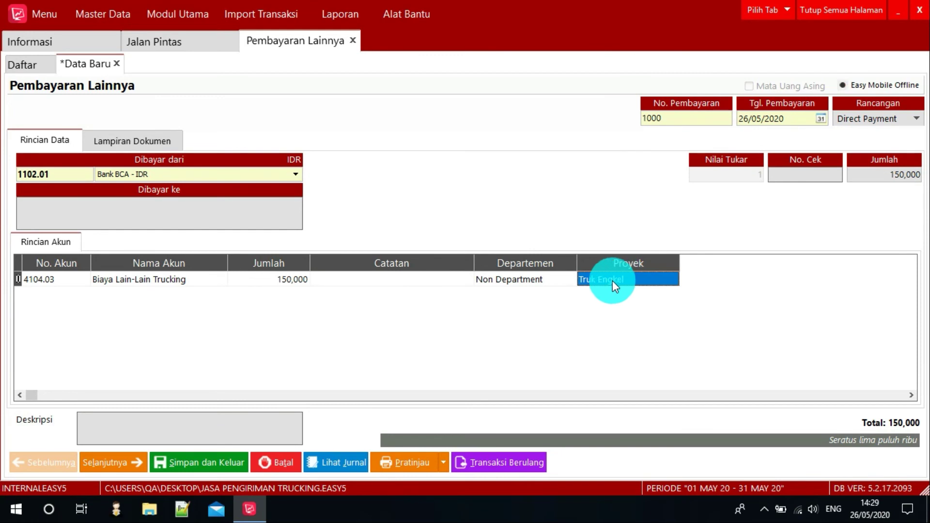
Check the payment's payee and description fields and the line's note, department and project.
{"action": "left_click", "coordinate": [124, 218]}
{"action": "left_click", "coordinate": [152, 440]}
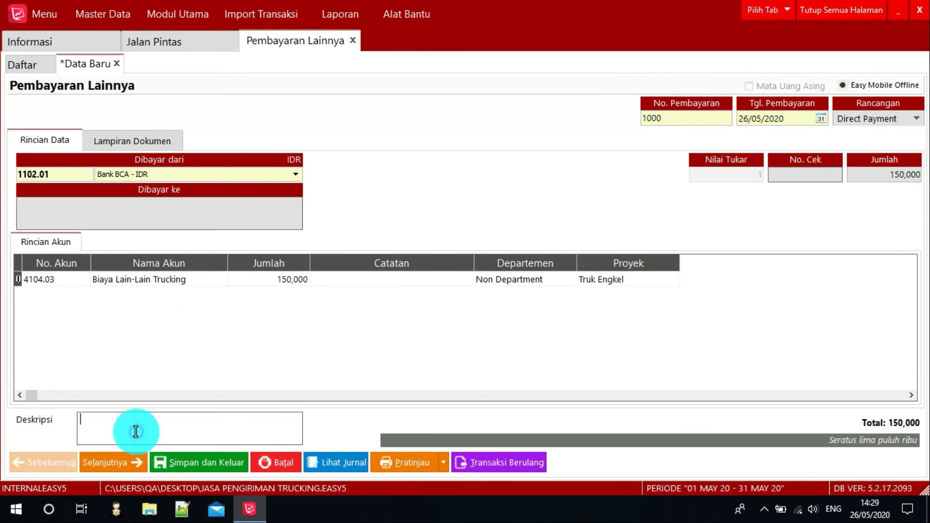
{"action": "left_click", "coordinate": [370, 281]}
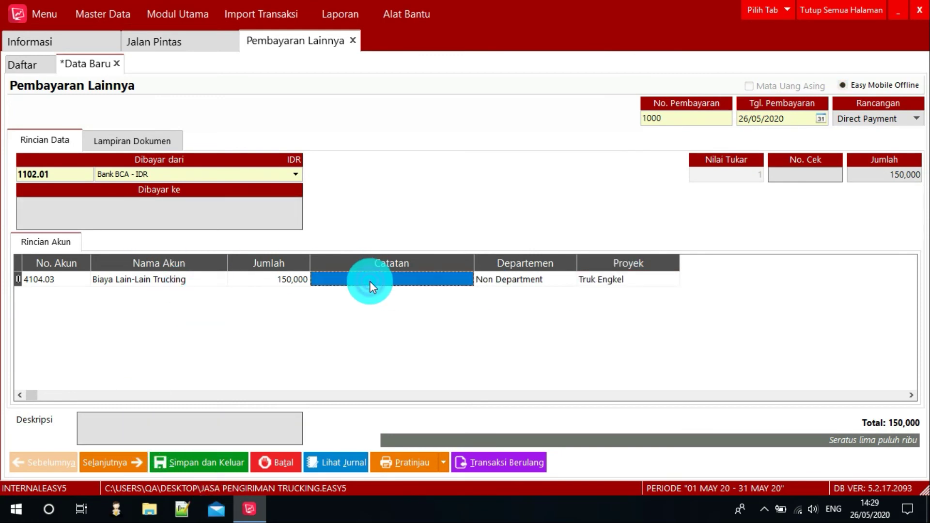
{"action": "key", "text": "Tab"}
{"action": "key", "text": "Tab"}
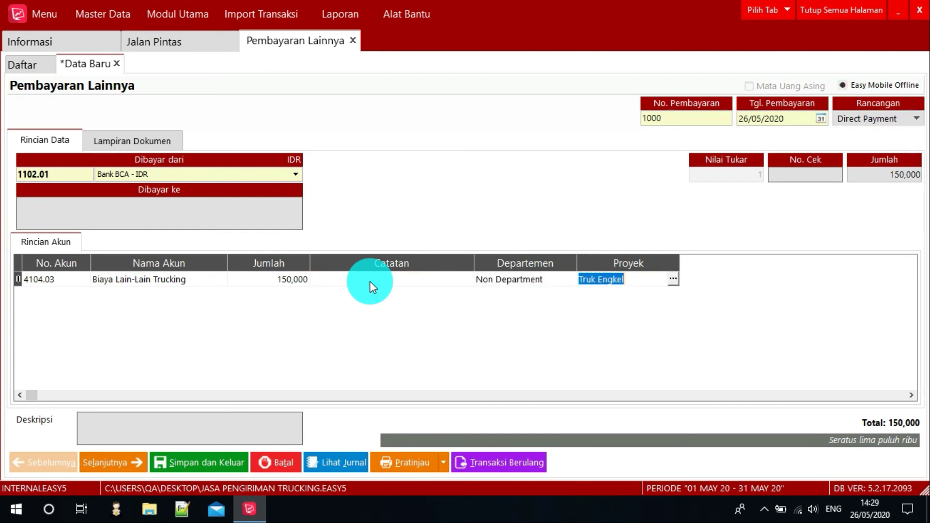
Add the note "Tambal Ban" to the Biaya Lain-Lain Trucking line and set its amount to 50,000.
{"action": "left_click", "coordinate": [369, 278]}
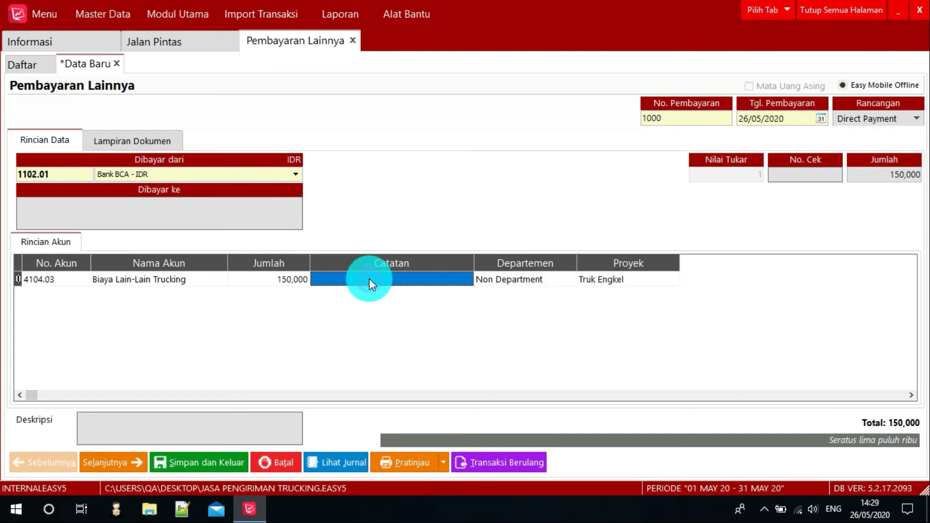
{"action": "type", "text": "B"}
{"action": "key", "text": "BackSpace"}
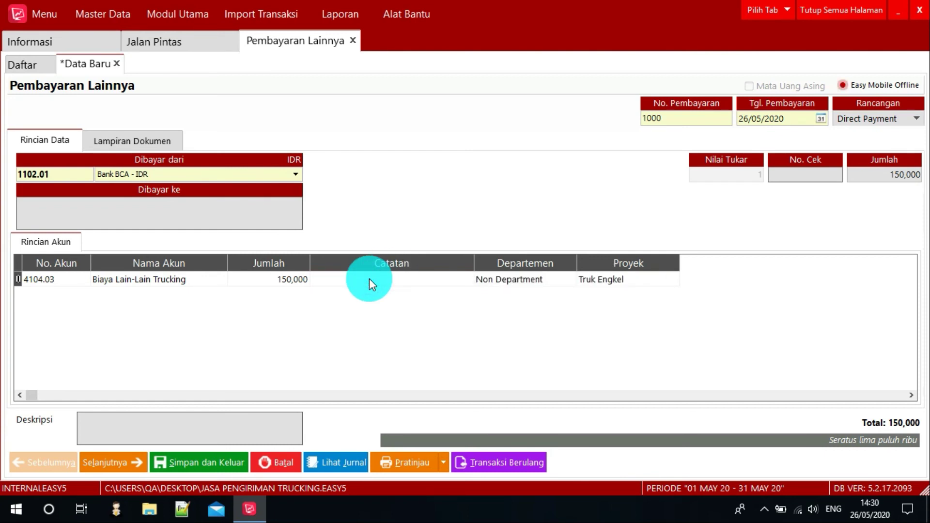
{"action": "type", "text": "Tambal Ban"}
{"action": "left_click", "coordinate": [286, 281]}
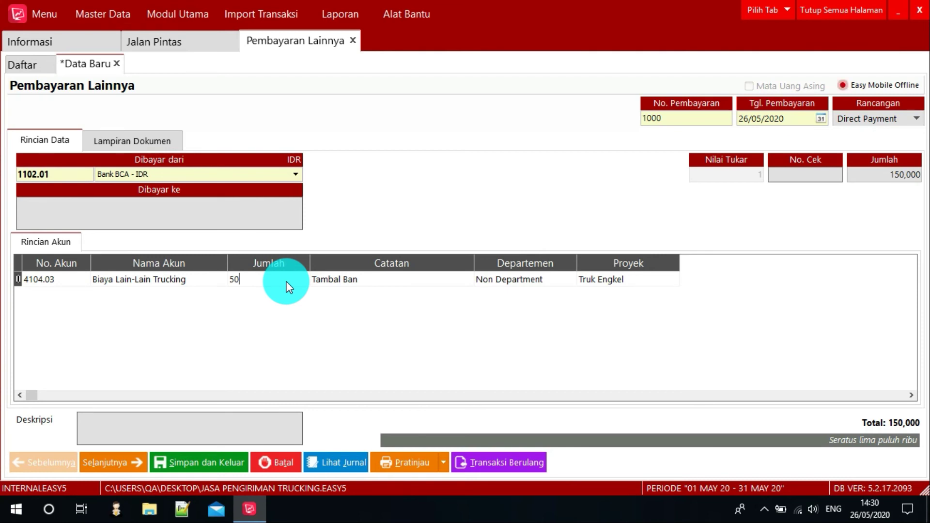
{"action": "type", "text": "000"}
{"action": "key", "text": "Return"}
{"action": "left_click", "coordinate": [304, 280]}
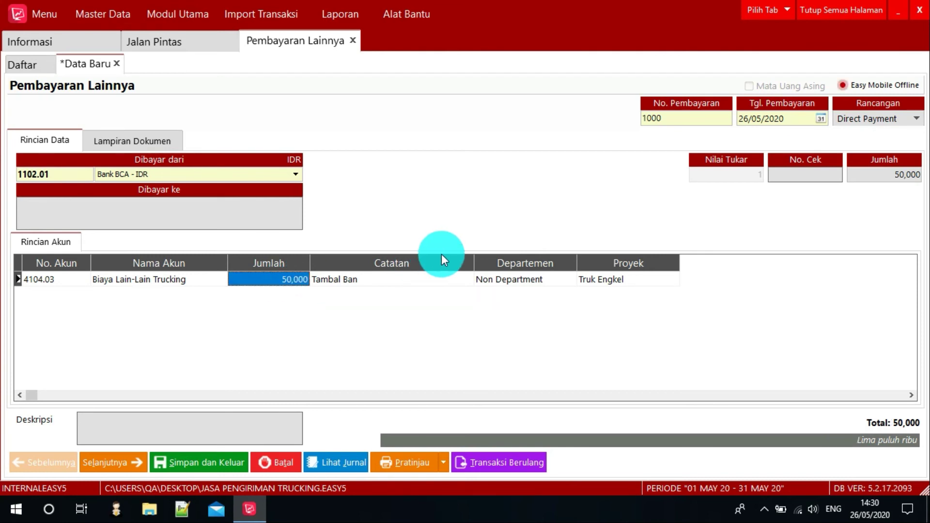
Save the other payment and close the Pembayaran Lainnya page.
{"action": "left_click", "coordinate": [195, 469]}
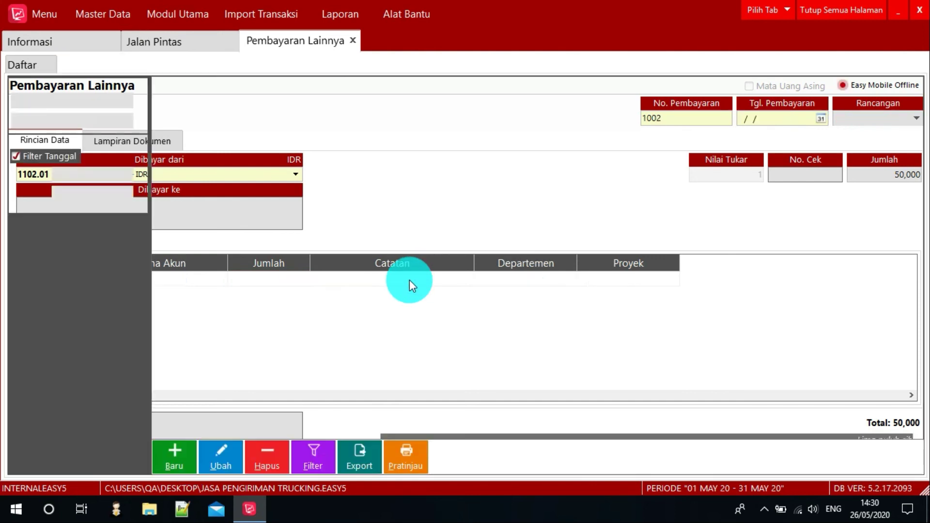
{"action": "right_click", "coordinate": [306, 240]}
{"action": "left_click", "coordinate": [354, 249]}
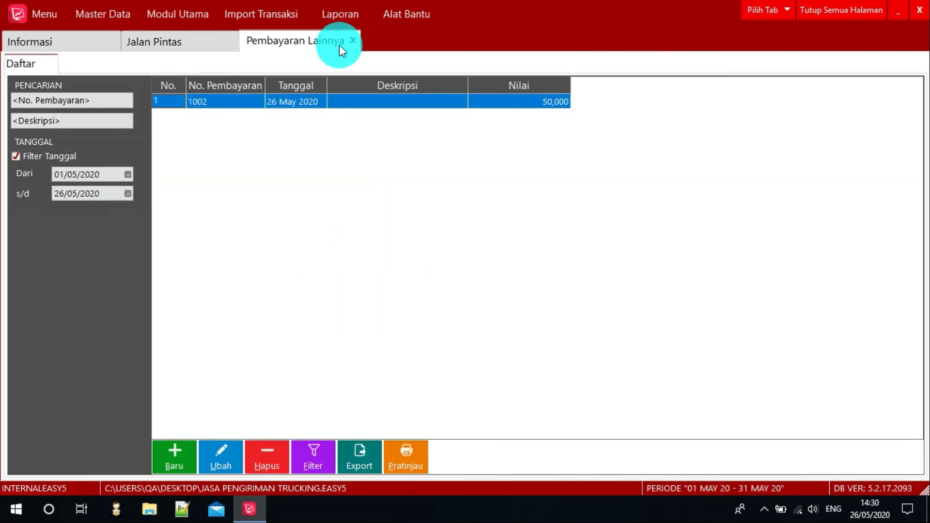
{"action": "left_click", "coordinate": [352, 41]}
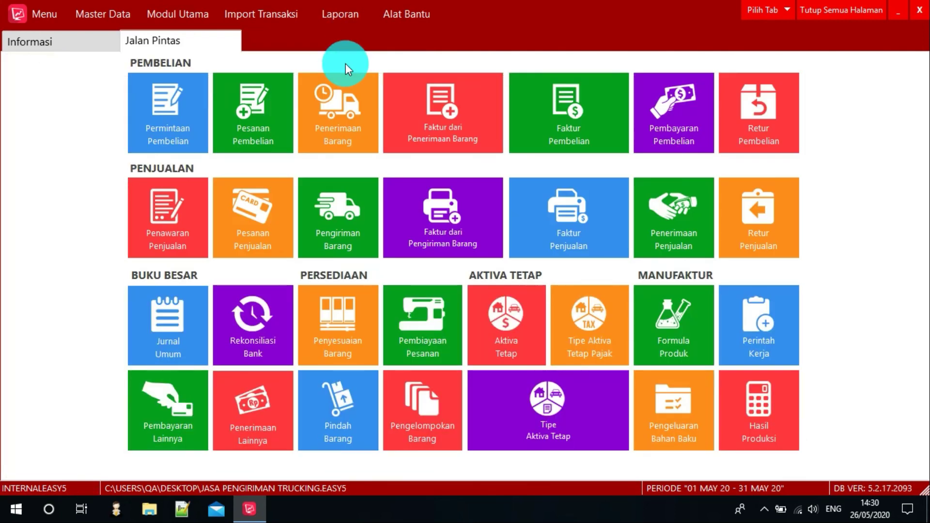
Open the Laba Rugi per Proyek report from the project reports in the report list.
{"action": "left_click", "coordinate": [341, 18]}
{"action": "left_click", "coordinate": [347, 36]}
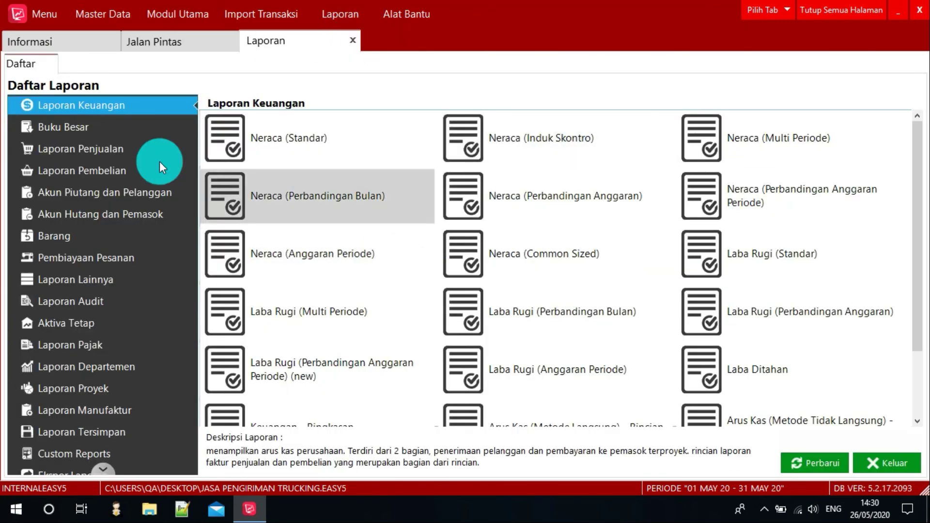
{"action": "scroll", "coordinate": [92, 405], "scroll_direction": "down", "scroll_amount": 2}
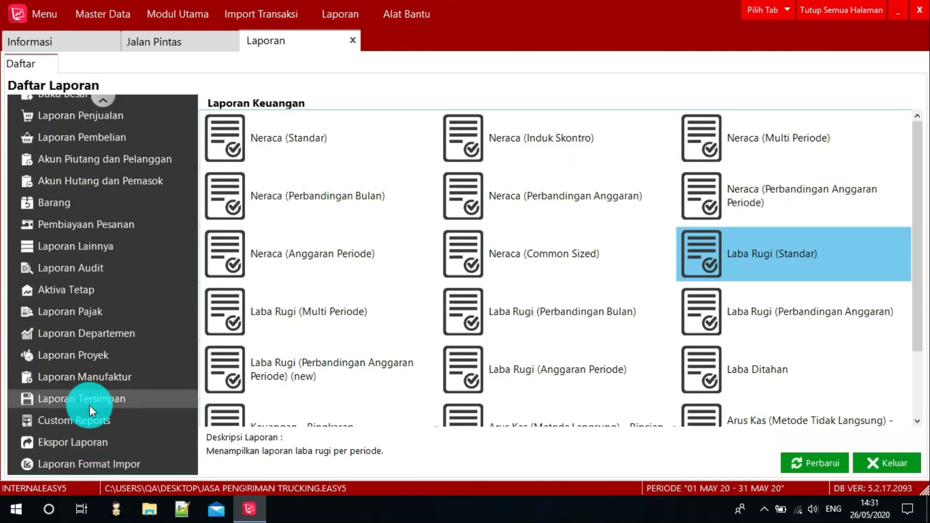
{"action": "left_click", "coordinate": [91, 353]}
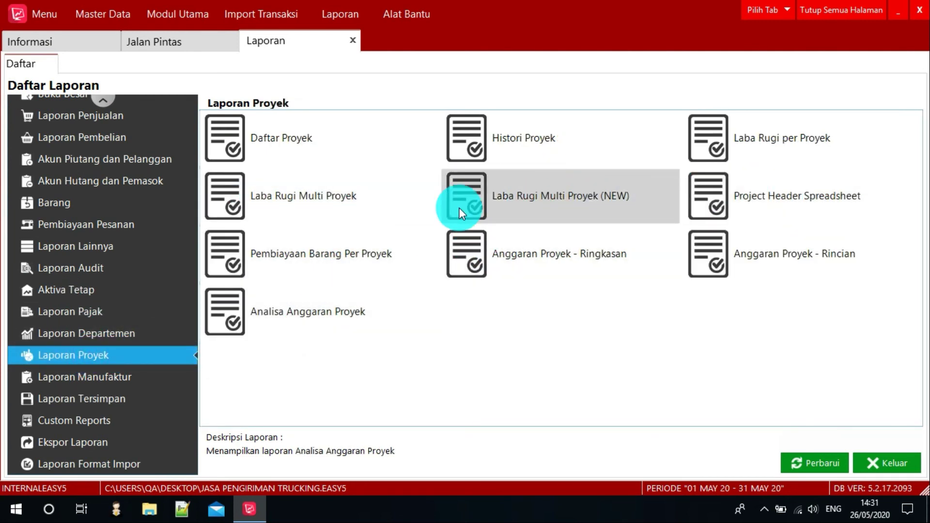
{"action": "left_click", "coordinate": [537, 134]}
{"action": "left_click", "coordinate": [787, 139]}
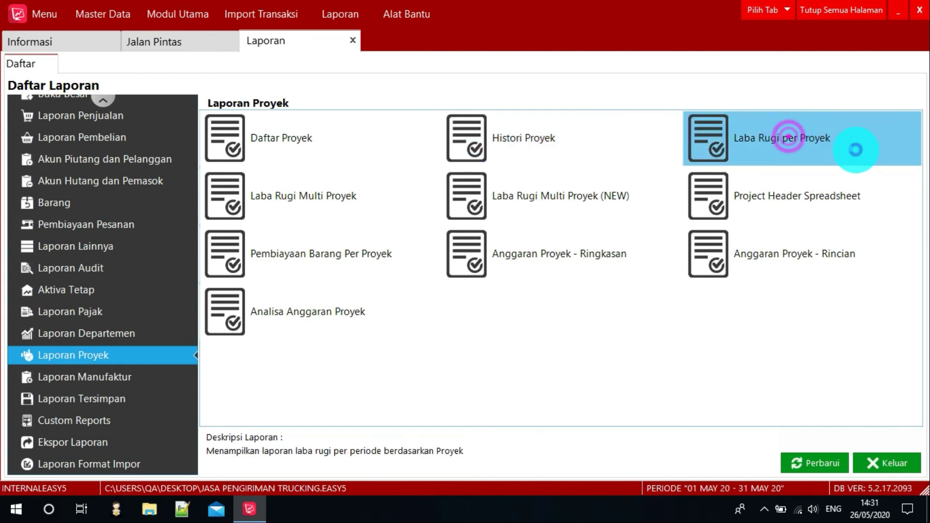
{"action": "double_click", "coordinate": [858, 156]}
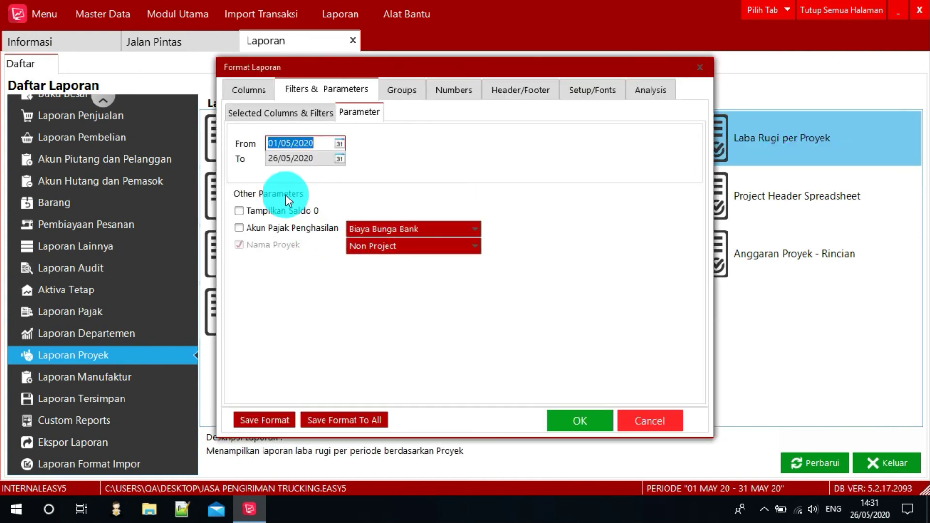
Generate the Laba Rugi per Proyek report for the Truk Engkel project and recheck its parameters without changing them.
{"action": "left_click", "coordinate": [295, 112]}
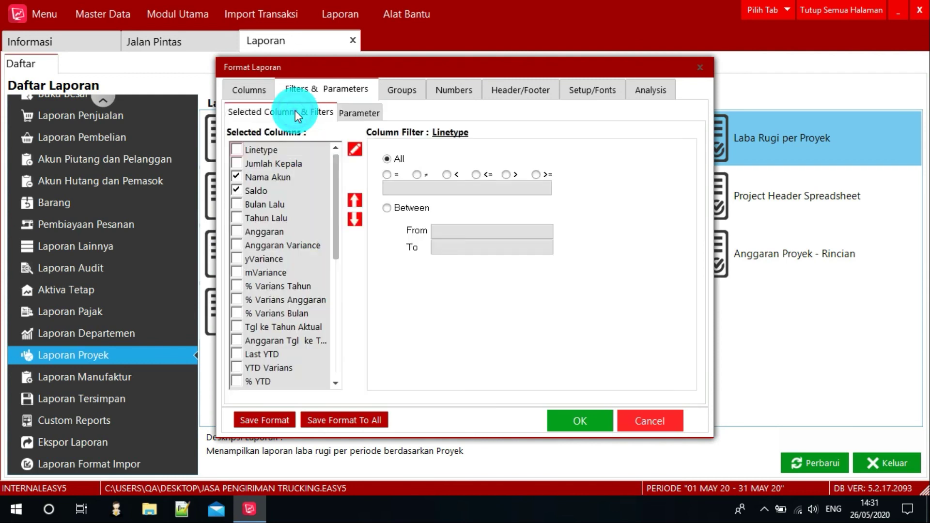
{"action": "left_click", "coordinate": [350, 113]}
{"action": "left_click", "coordinate": [392, 226]}
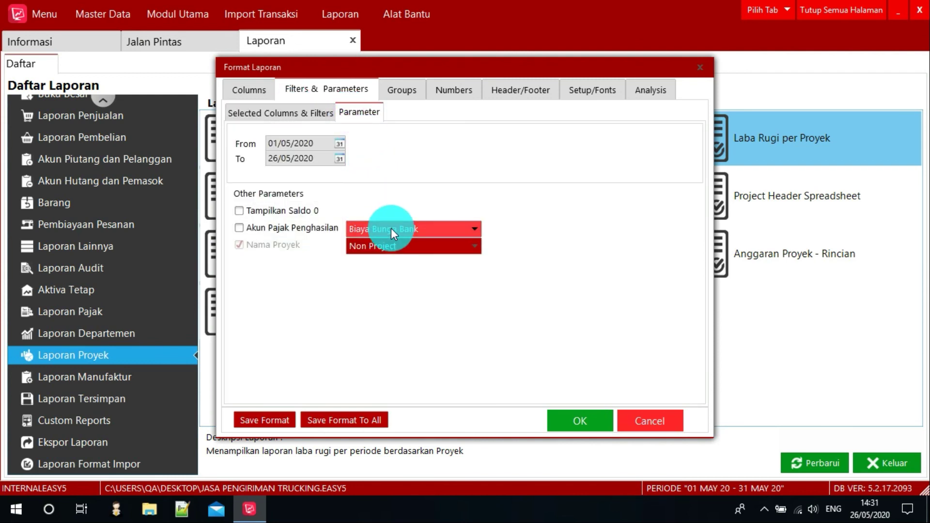
{"action": "left_click", "coordinate": [391, 228]}
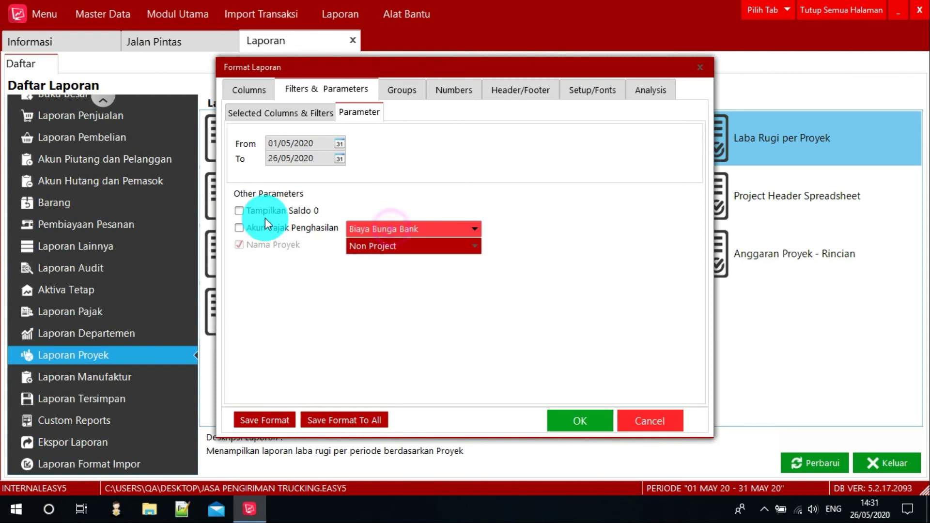
{"action": "left_click", "coordinate": [377, 249]}
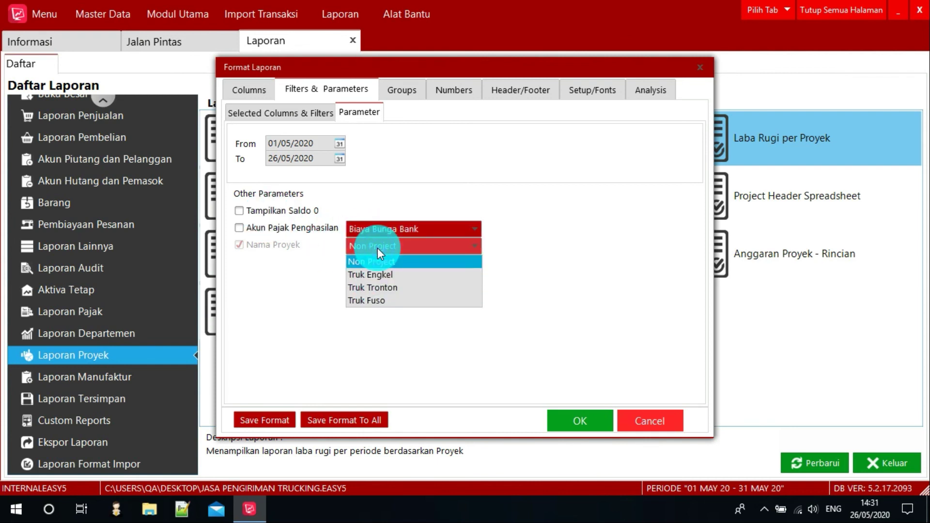
{"action": "left_click", "coordinate": [377, 274]}
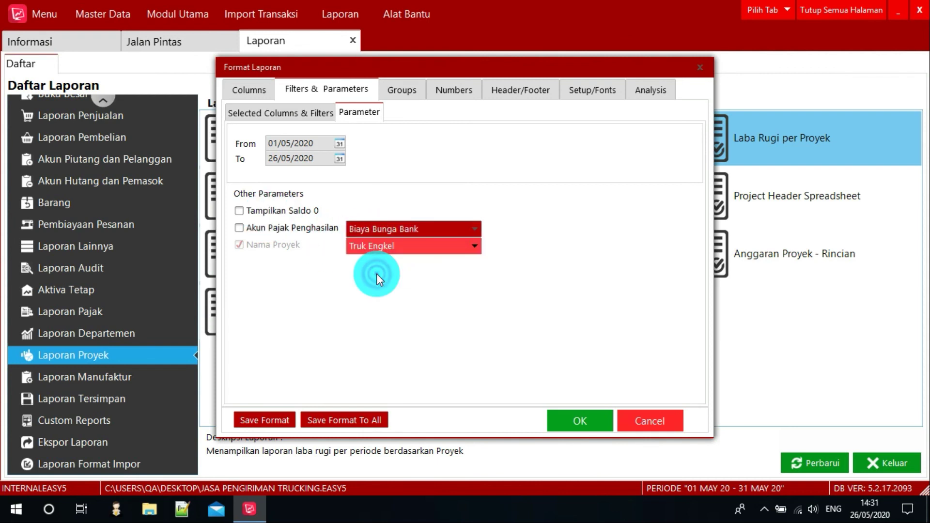
{"action": "left_click", "coordinate": [577, 424]}
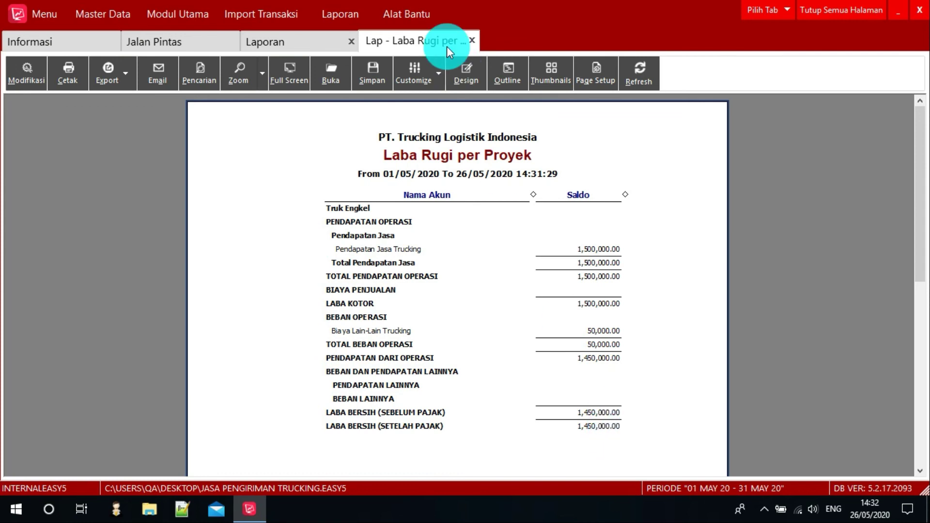
{"action": "left_click", "coordinate": [30, 71]}
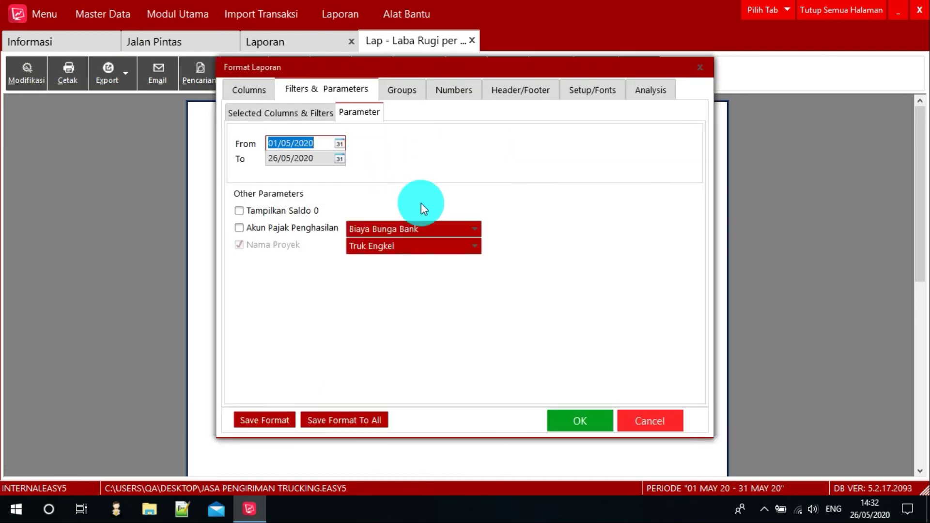
{"action": "left_click", "coordinate": [642, 416]}
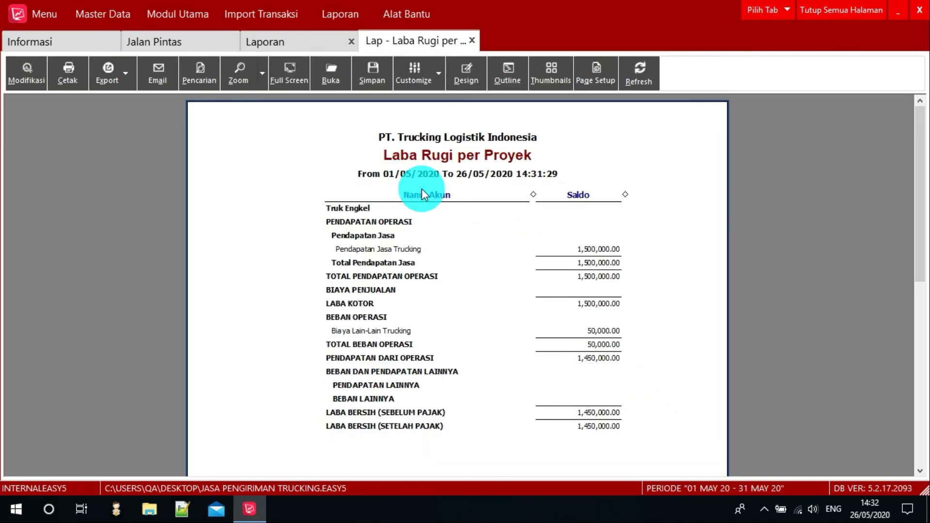
Generate the Laba Rugi Multi Proyek report for Truk Engkel, Truk Tronton and Truk Fuso, leaving out Non Project.
{"action": "left_click", "coordinate": [307, 48]}
{"action": "left_click", "coordinate": [348, 195]}
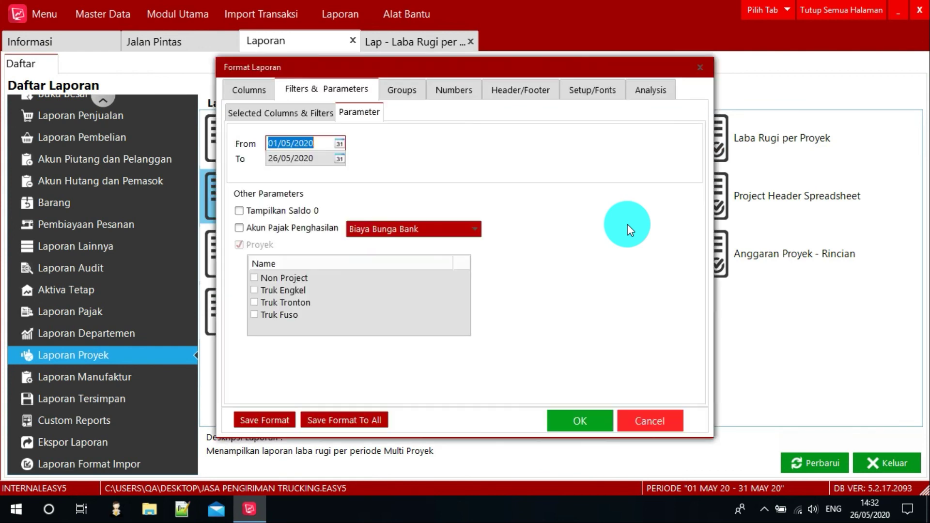
{"action": "left_click", "coordinate": [254, 279]}
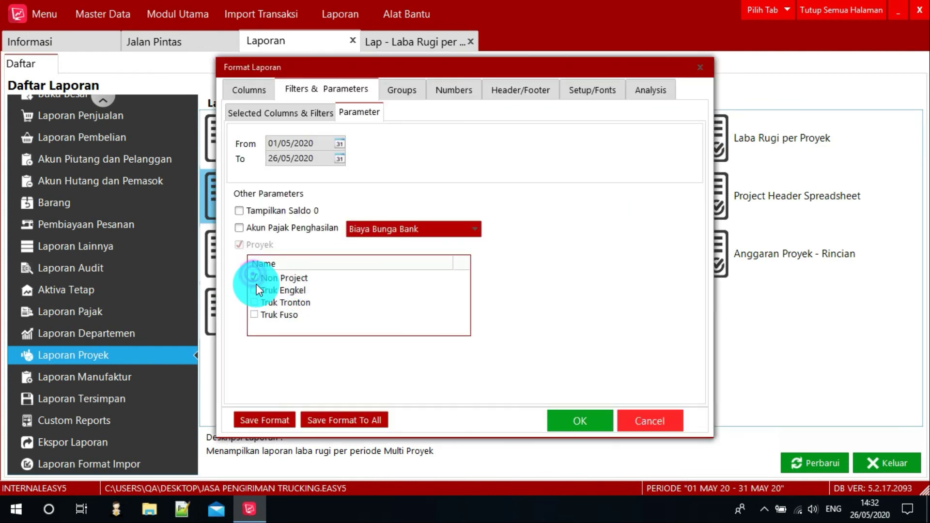
{"action": "left_click", "coordinate": [255, 291]}
{"action": "left_click", "coordinate": [255, 302]}
{"action": "left_click", "coordinate": [254, 314]}
{"action": "left_click", "coordinate": [255, 278]}
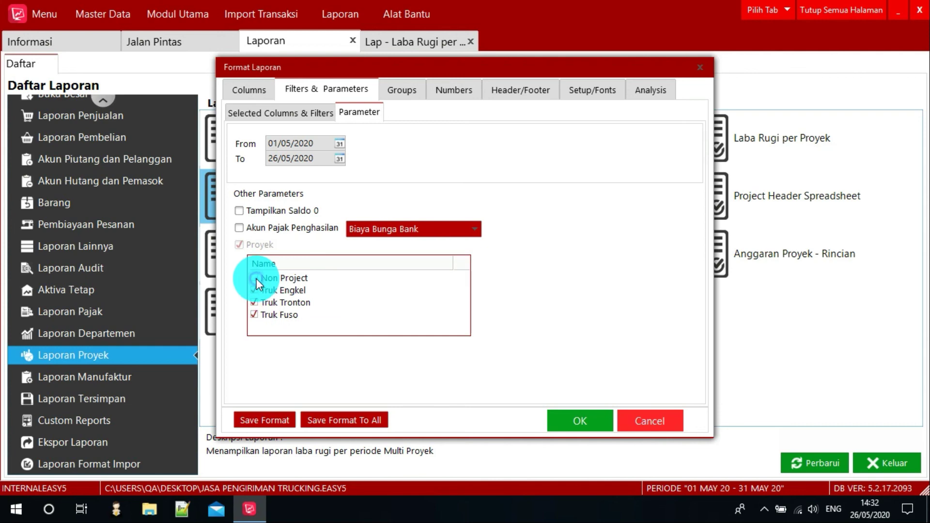
{"action": "left_click", "coordinate": [592, 416]}
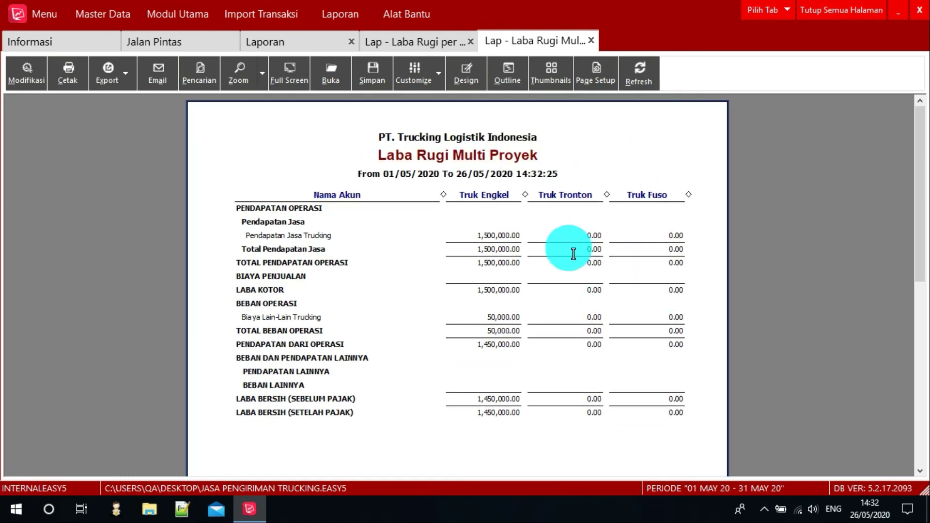
Close both profit-and-loss reports and the report list, and minimize the accounting program.
{"action": "left_click", "coordinate": [593, 41]}
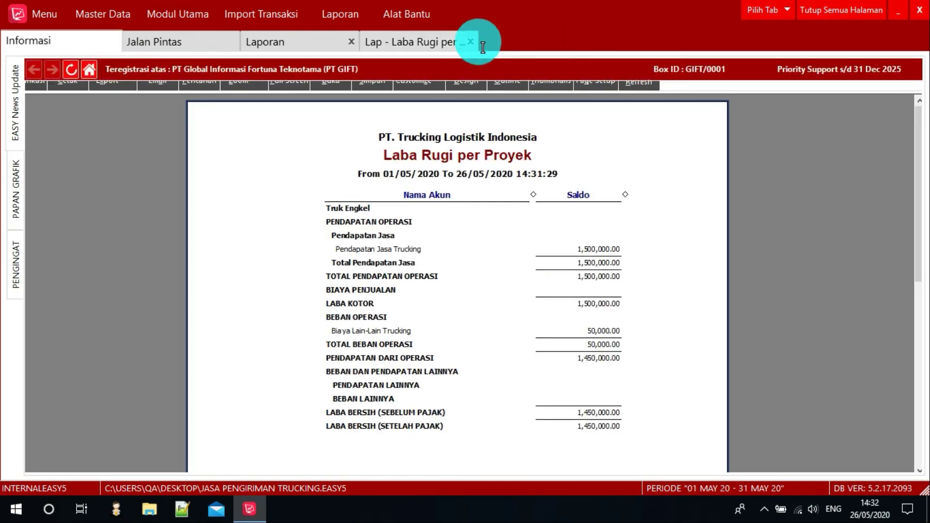
{"action": "left_click", "coordinate": [470, 41]}
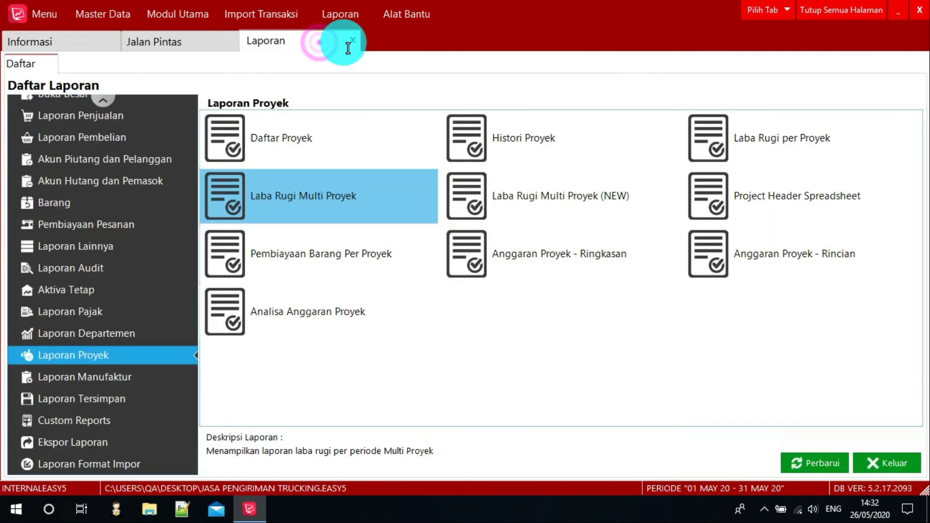
{"action": "left_click", "coordinate": [351, 42]}
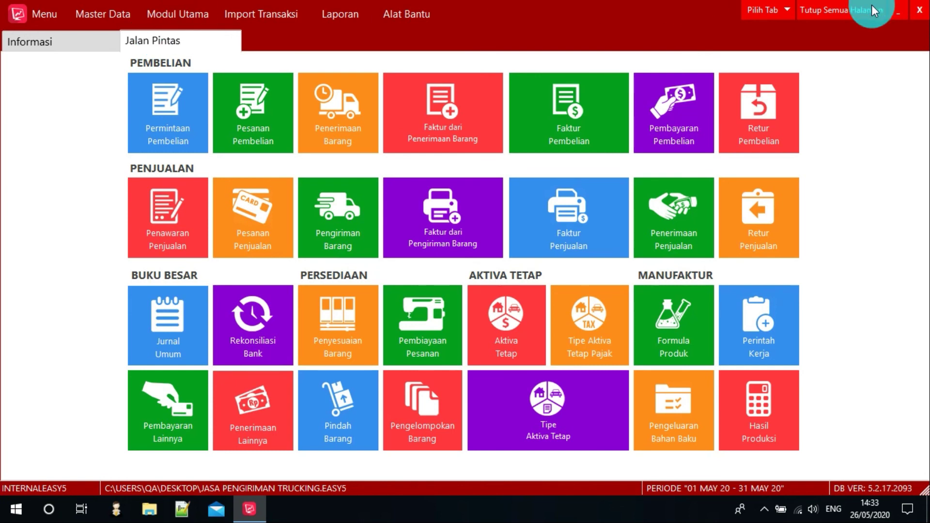
{"action": "left_click", "coordinate": [899, 10]}
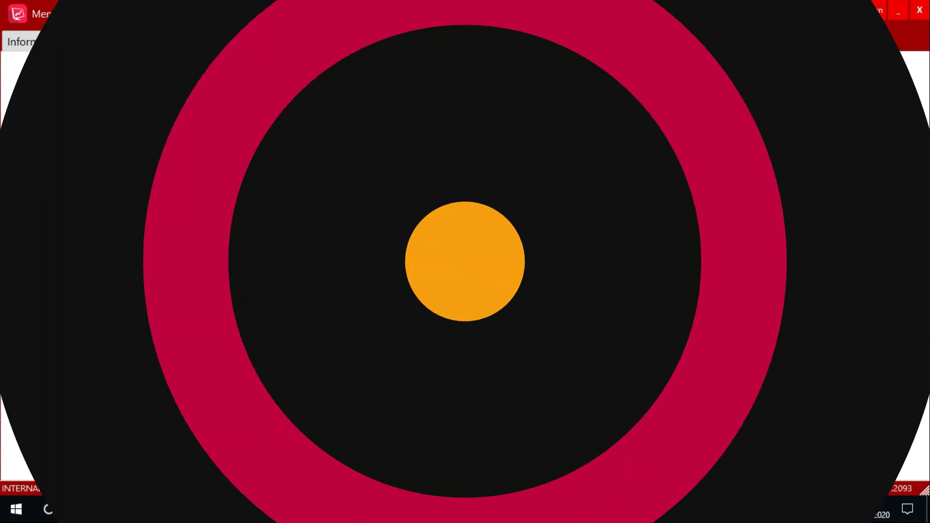